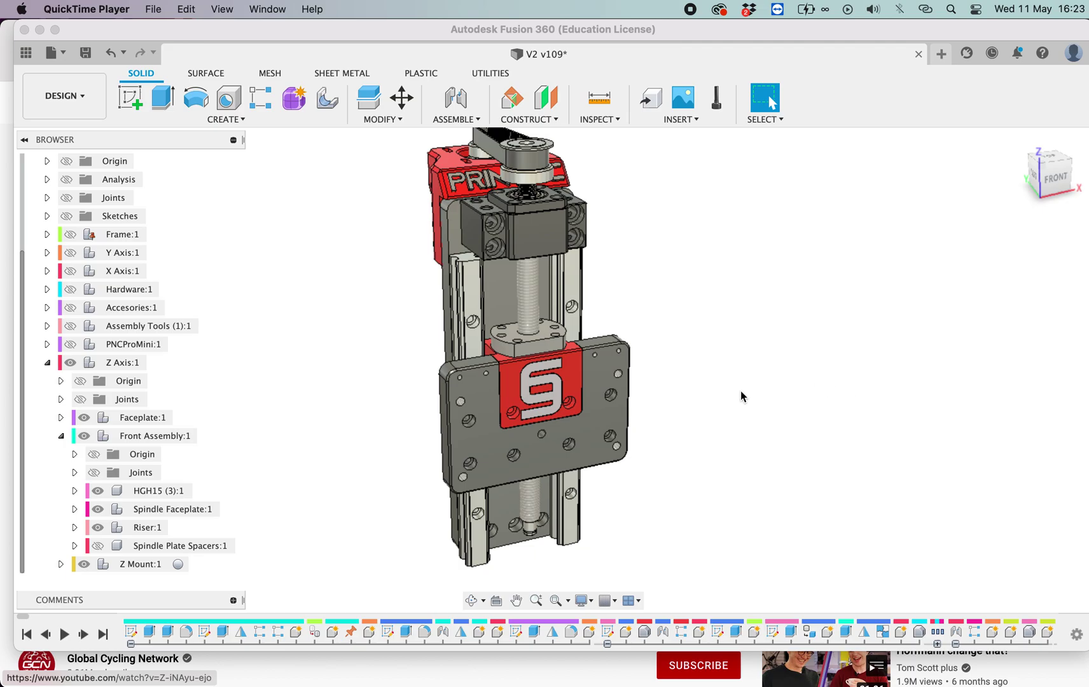
- Hide the HGR15 Rail, 1204 Ball Screw and BK10 inside Faceplate, plus the Front Assembly and Z Mount, leaving only the bare plate
{"action": "left_click", "coordinate": [745, 438]}
{"action": "scroll", "coordinate": [718, 437], "scroll_direction": "down", "scroll_amount": 5, "text": "shift"}
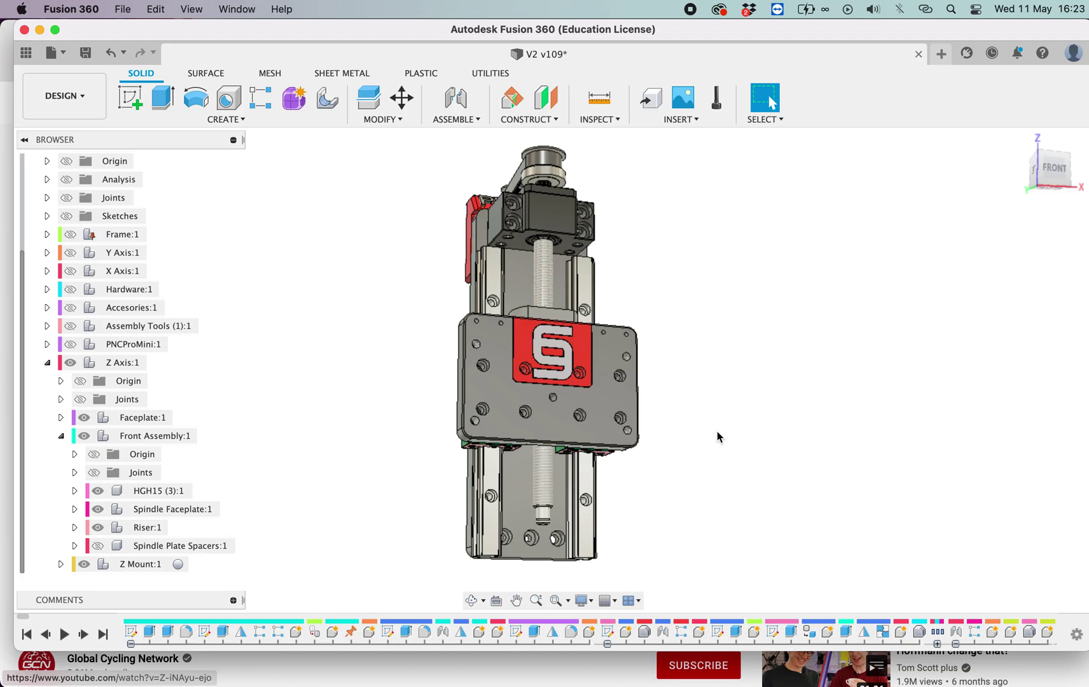
{"action": "left_click", "coordinate": [61, 437]}
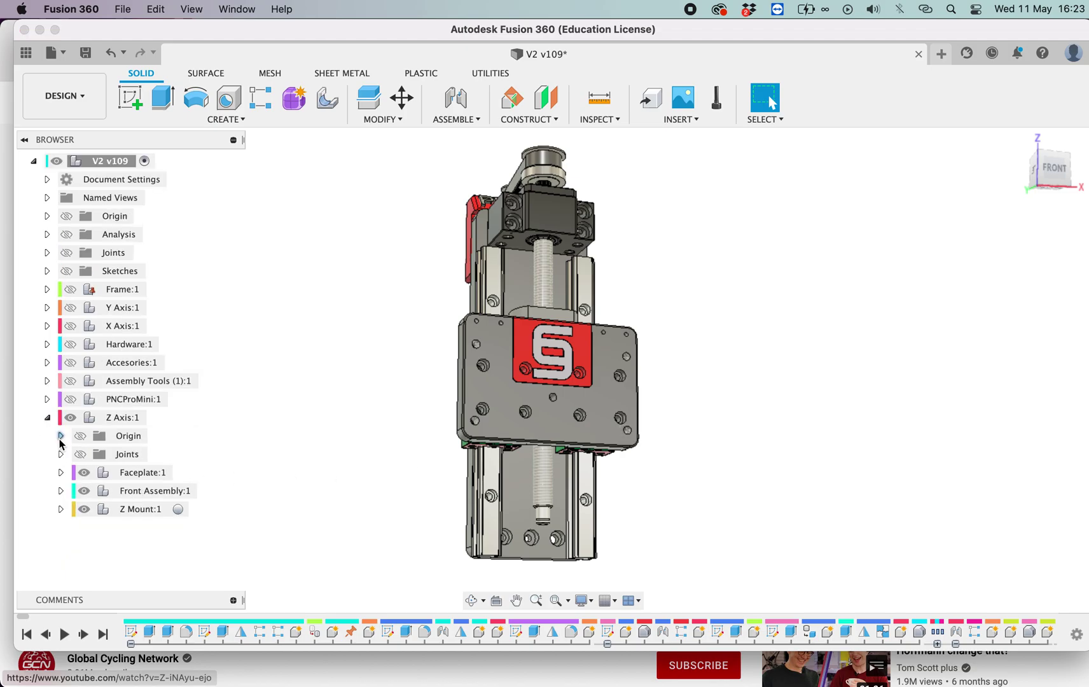
{"action": "left_click", "coordinate": [61, 473]}
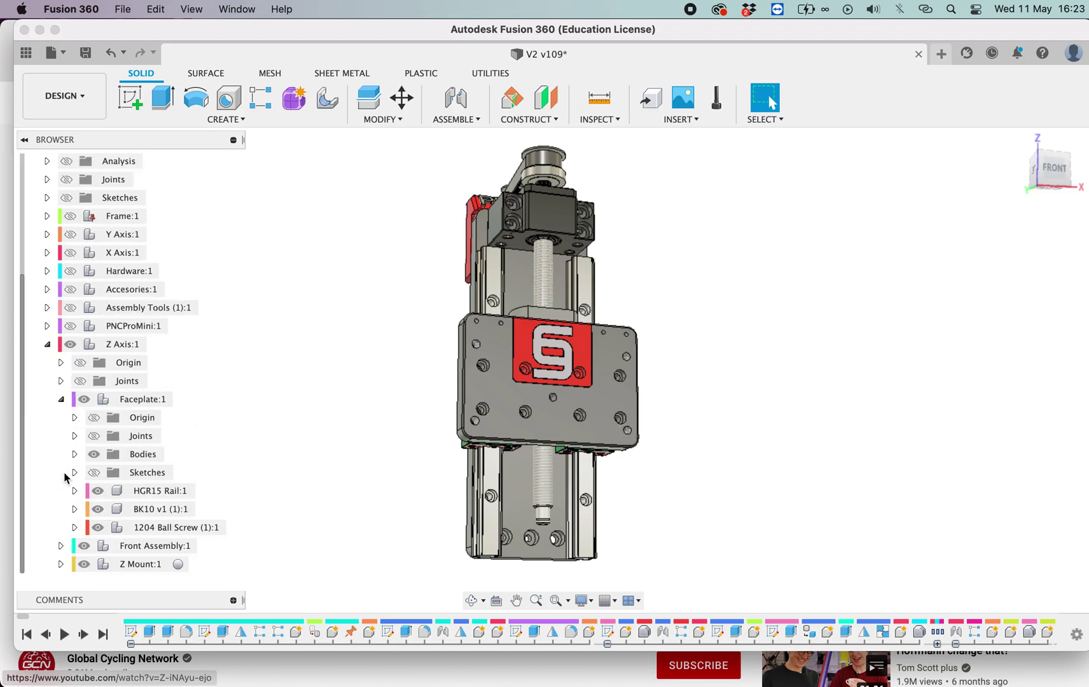
{"action": "left_click", "coordinate": [108, 492]}
{"action": "left_click", "coordinate": [97, 491]}
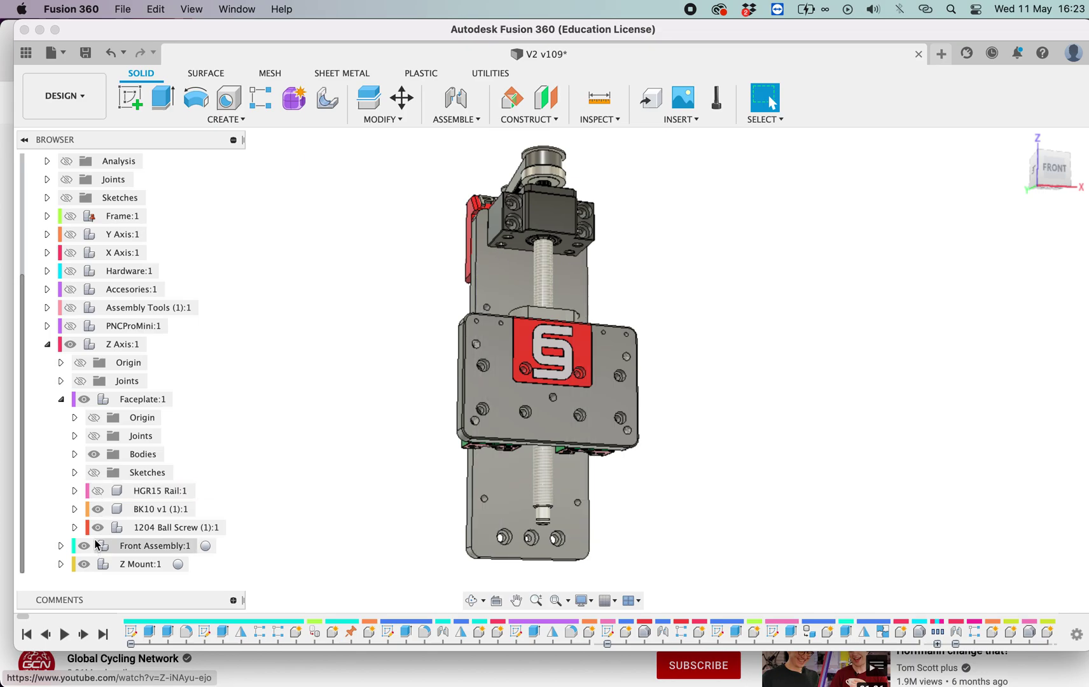
{"action": "left_click", "coordinate": [102, 526]}
{"action": "left_click", "coordinate": [98, 527]}
{"action": "left_click", "coordinate": [105, 509]}
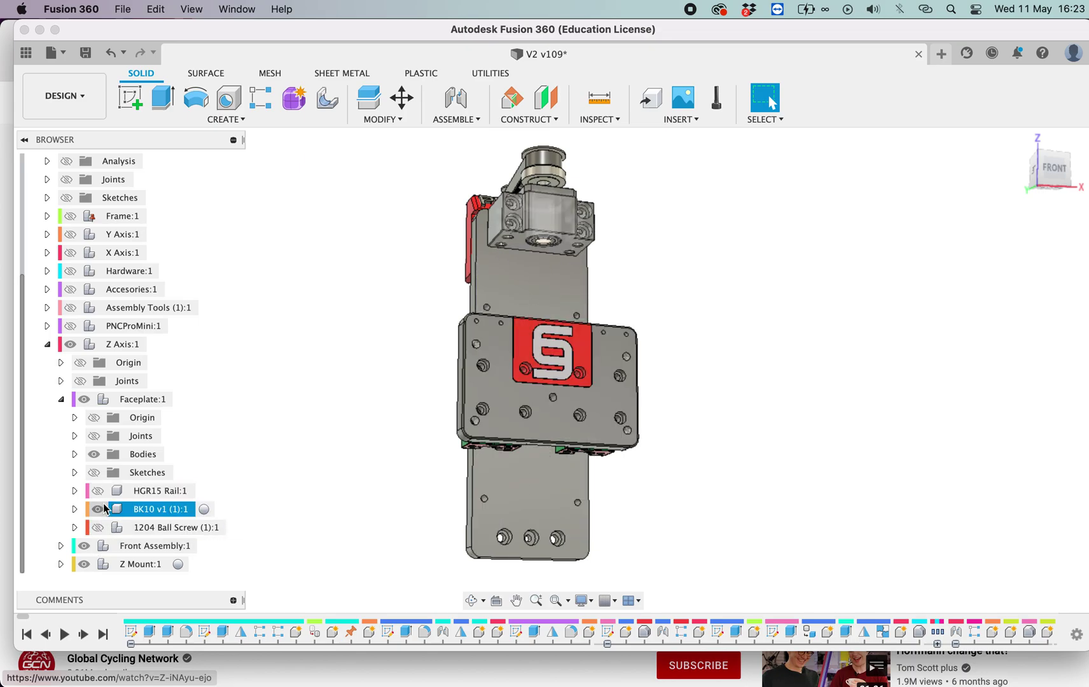
{"action": "left_click", "coordinate": [97, 509]}
{"action": "left_click", "coordinate": [84, 546]}
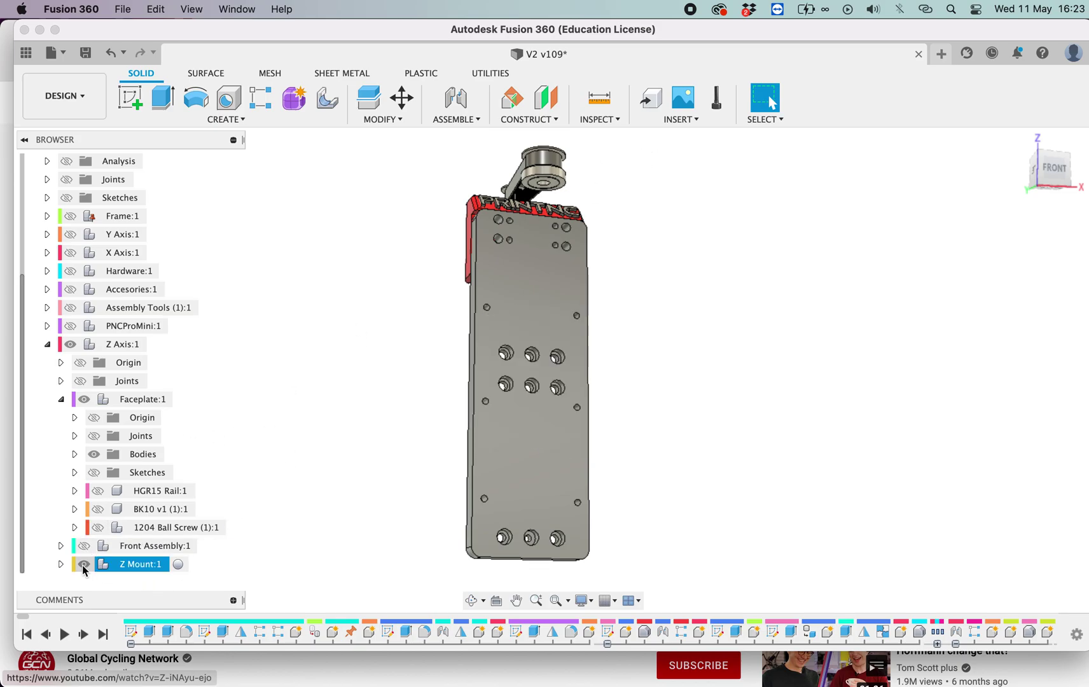
{"action": "left_click", "coordinate": [84, 565]}
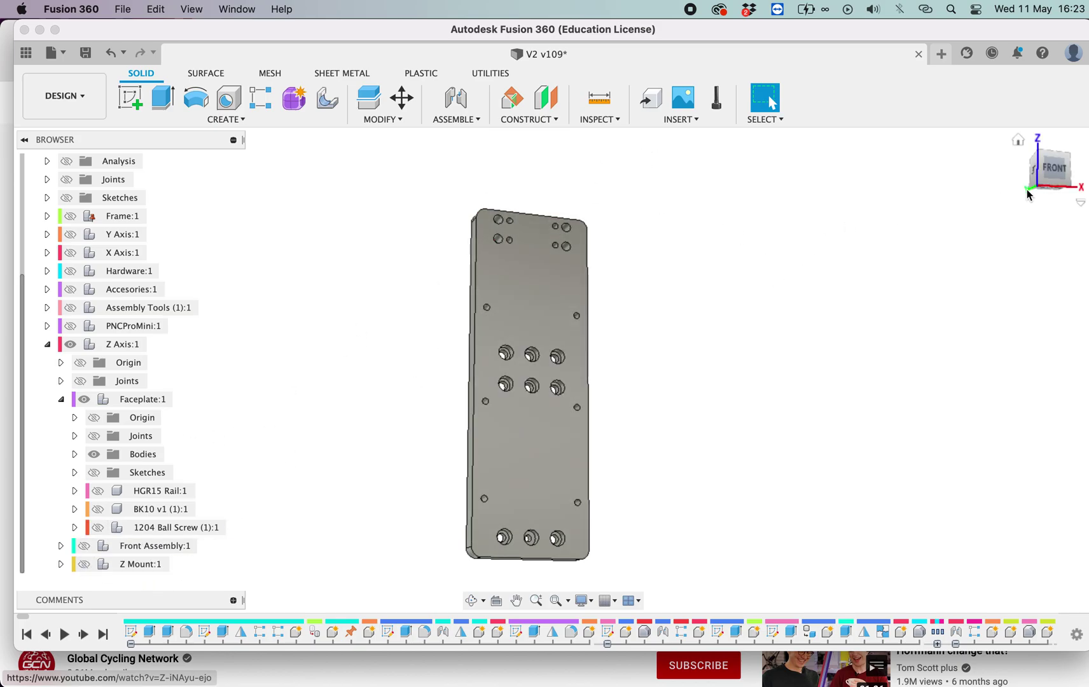
- Measure the bare faceplate's width between its two long side faces
{"action": "left_click", "coordinate": [1051, 167]}
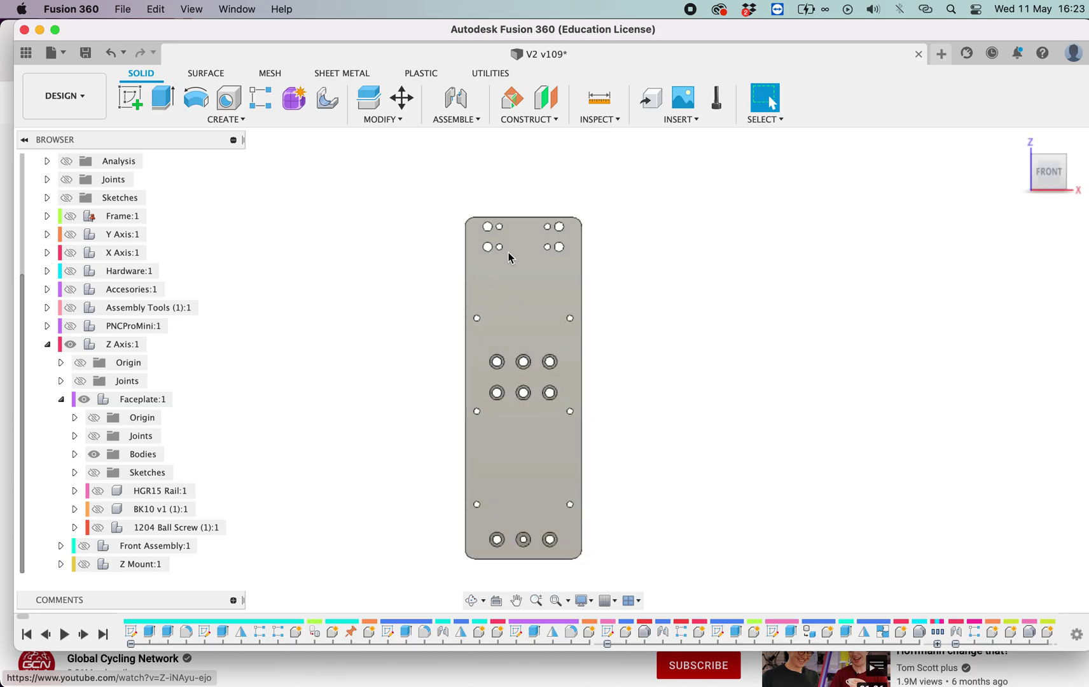
{"action": "scroll", "coordinate": [432, 414], "scroll_direction": "left", "scroll_amount": 5, "text": "shift"}
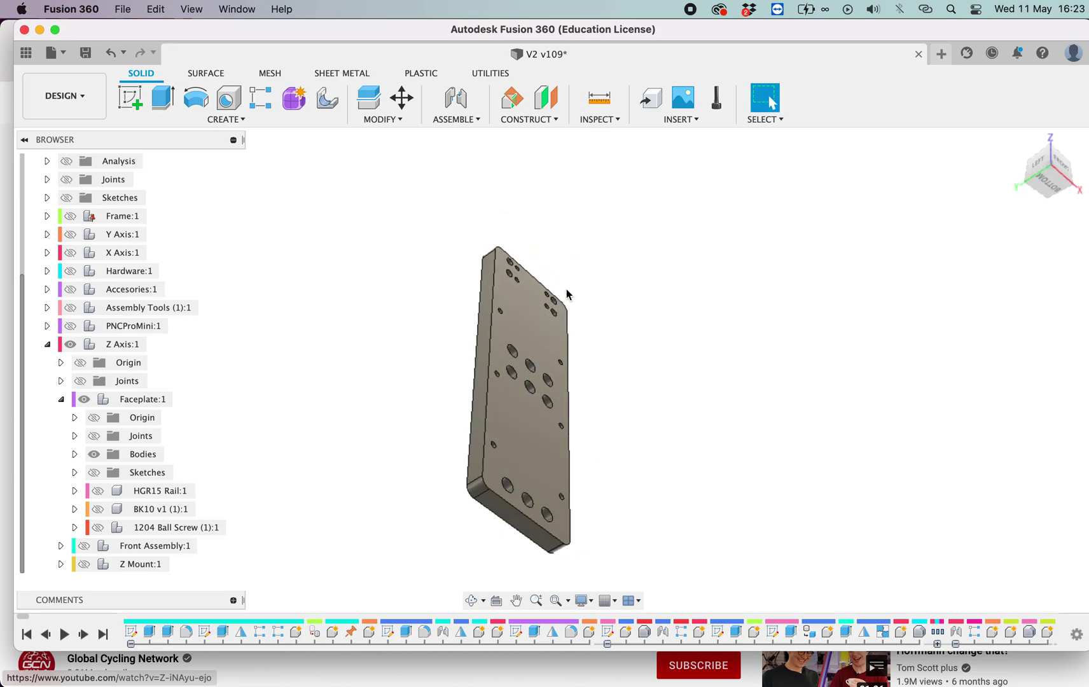
{"action": "scroll", "coordinate": [563, 448], "scroll_direction": "right", "scroll_amount": 5, "text": "shift"}
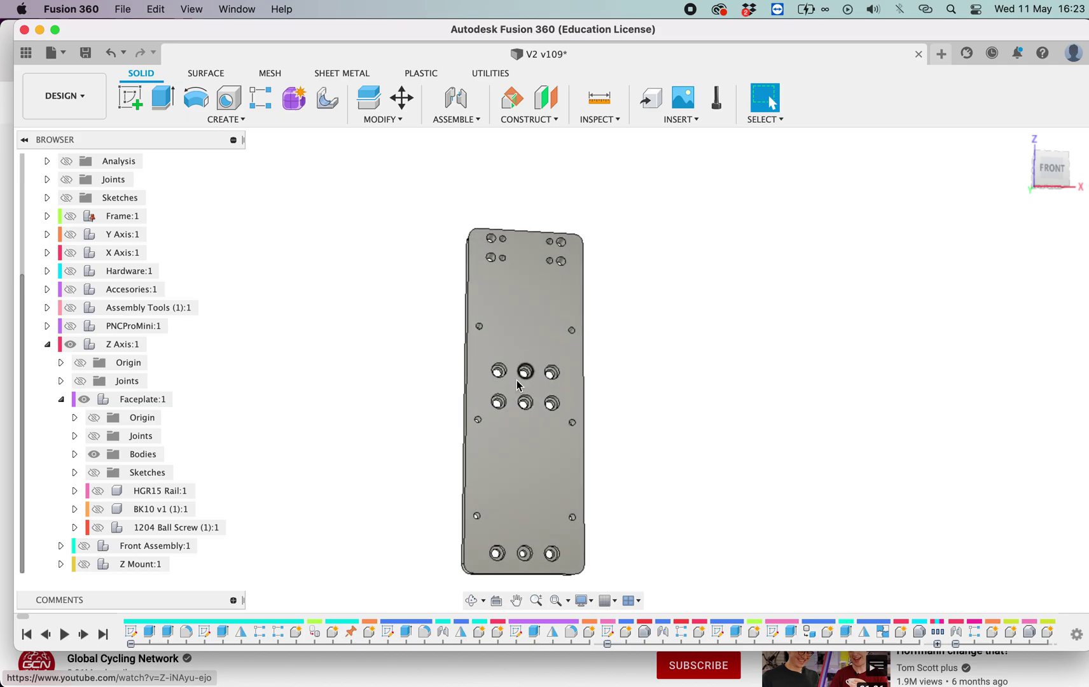
{"action": "scroll", "coordinate": [563, 483], "scroll_direction": "down", "scroll_amount": 2, "text": "shift"}
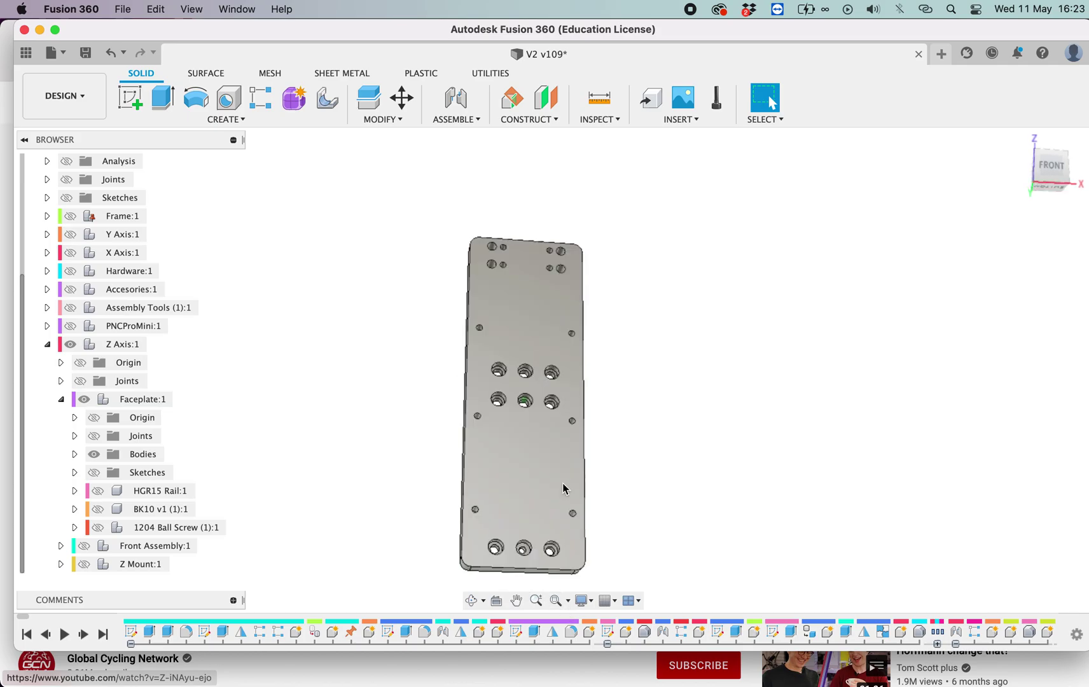
{"action": "scroll", "coordinate": [563, 489], "scroll_direction": "down", "scroll_amount": 2, "text": "shift"}
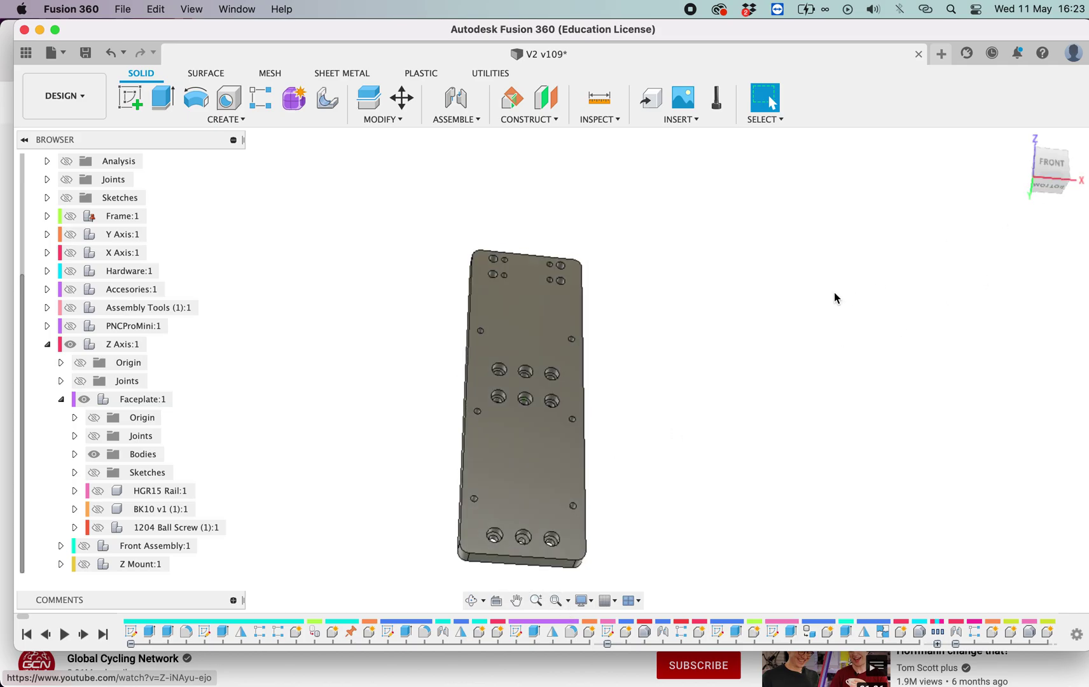
{"action": "key", "text": "i"}
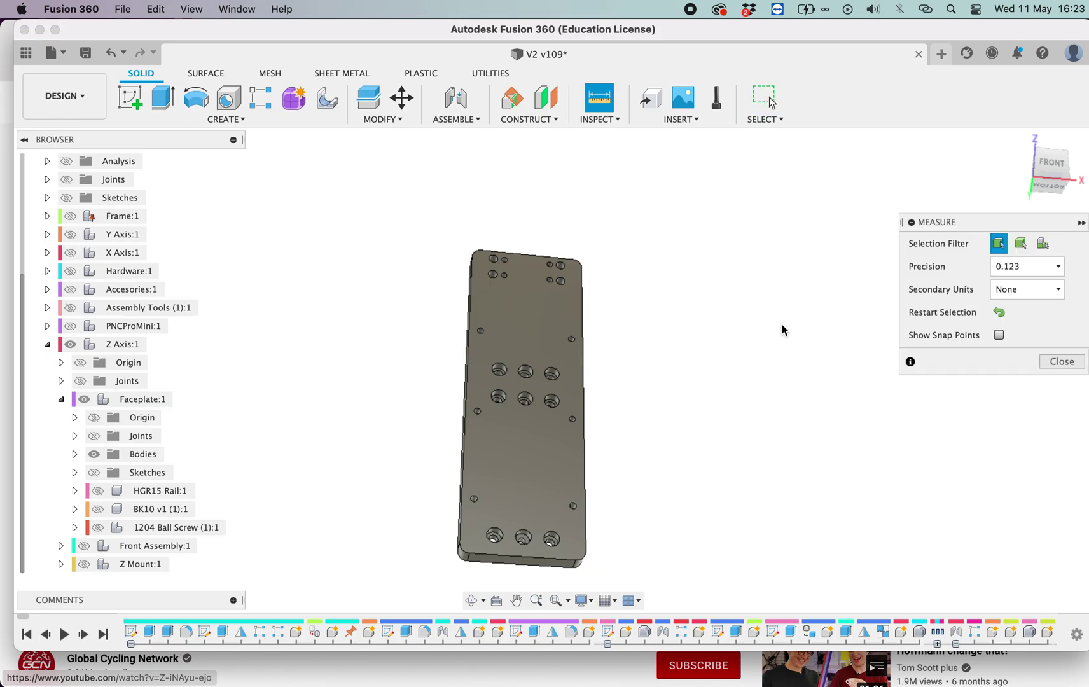
{"action": "key", "text": "F6"}
{"action": "scroll", "coordinate": [686, 516], "scroll_direction": "down", "scroll_amount": 2, "text": "shift"}
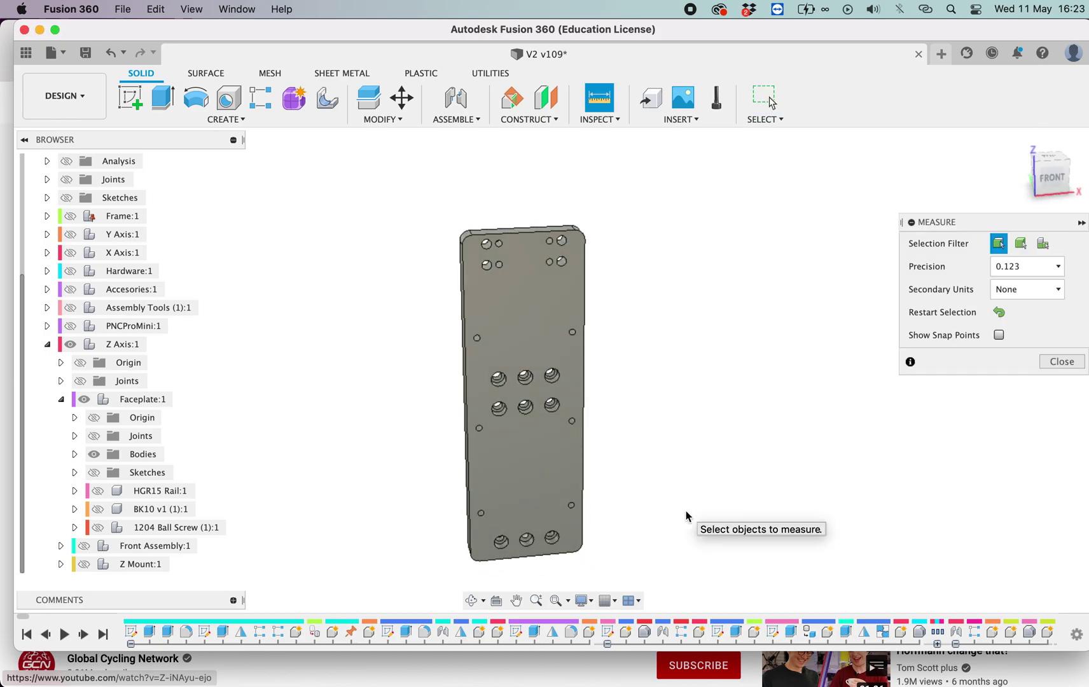
{"action": "scroll", "coordinate": [686, 516], "scroll_direction": "right", "scroll_amount": 3, "text": "shift"}
{"action": "scroll", "coordinate": [620, 465], "scroll_direction": "right", "scroll_amount": 3, "text": "shift"}
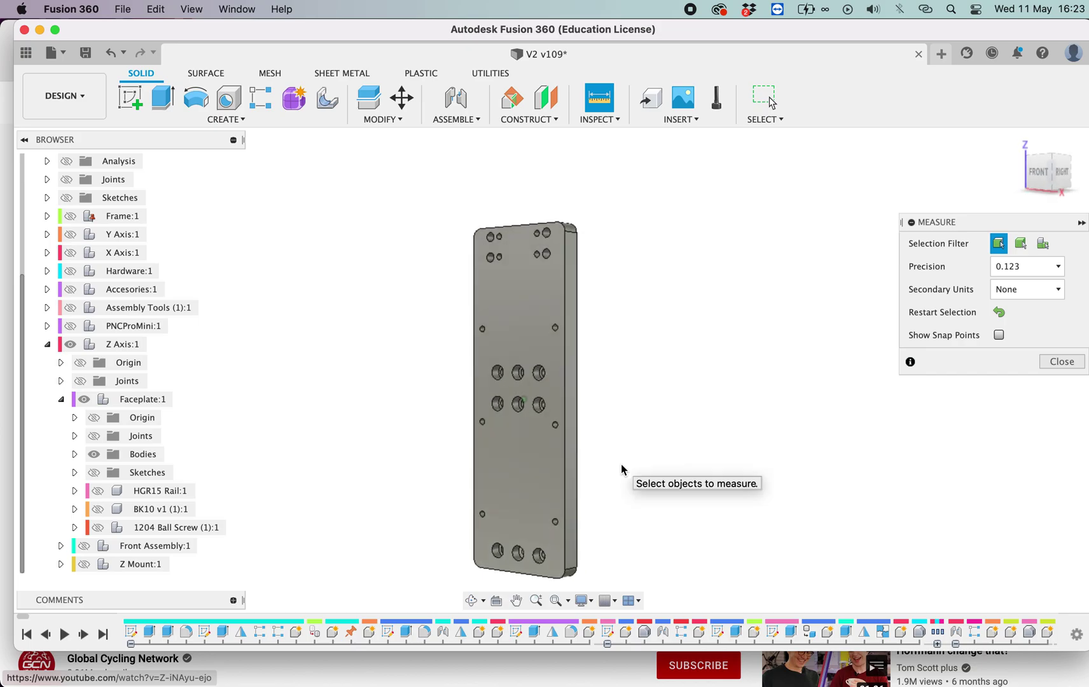
{"action": "scroll", "coordinate": [620, 465], "scroll_direction": "up", "scroll_amount": 3}
{"action": "left_click", "coordinate": [585, 411]}
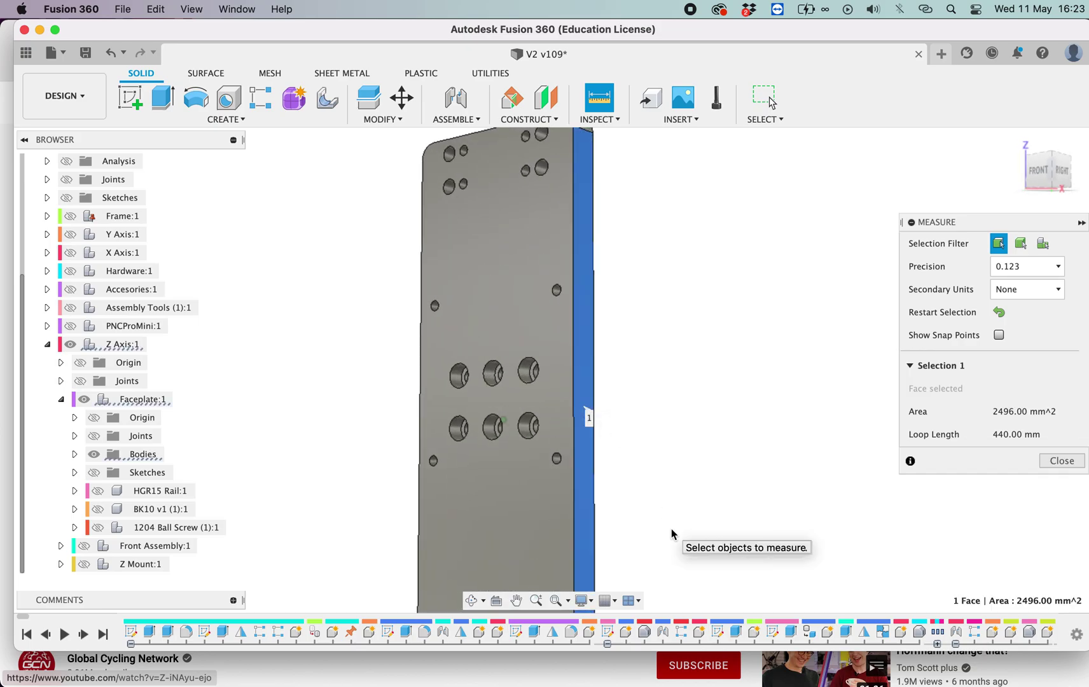
{"action": "scroll", "coordinate": [672, 530], "scroll_direction": "left", "scroll_amount": 5, "text": "shift"}
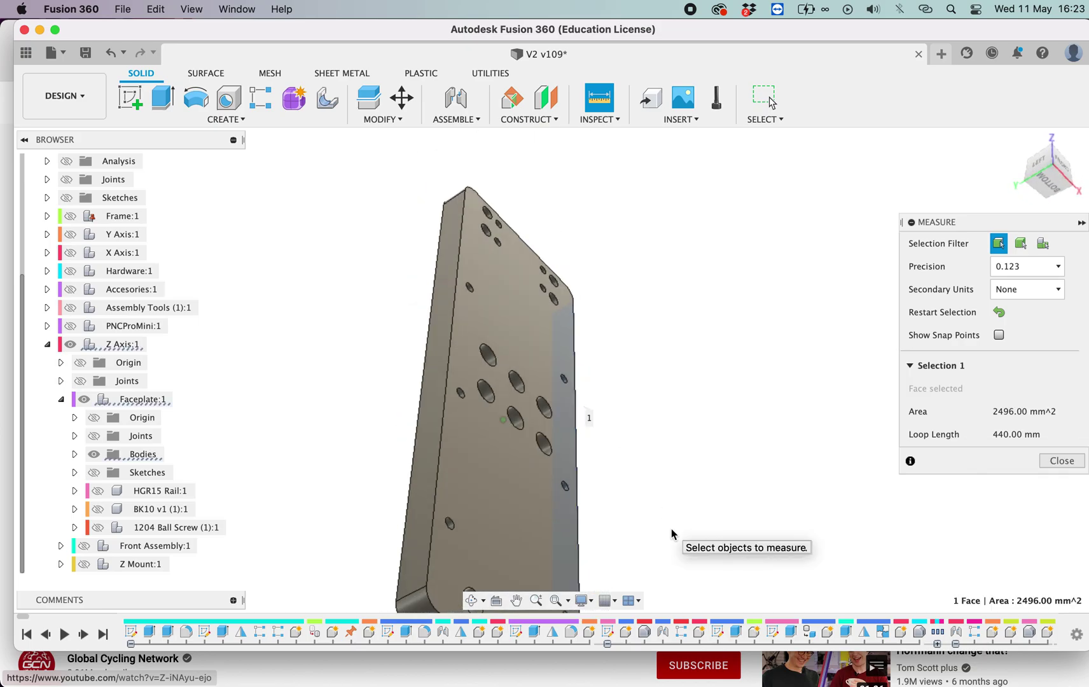
{"action": "left_click", "coordinate": [444, 356]}
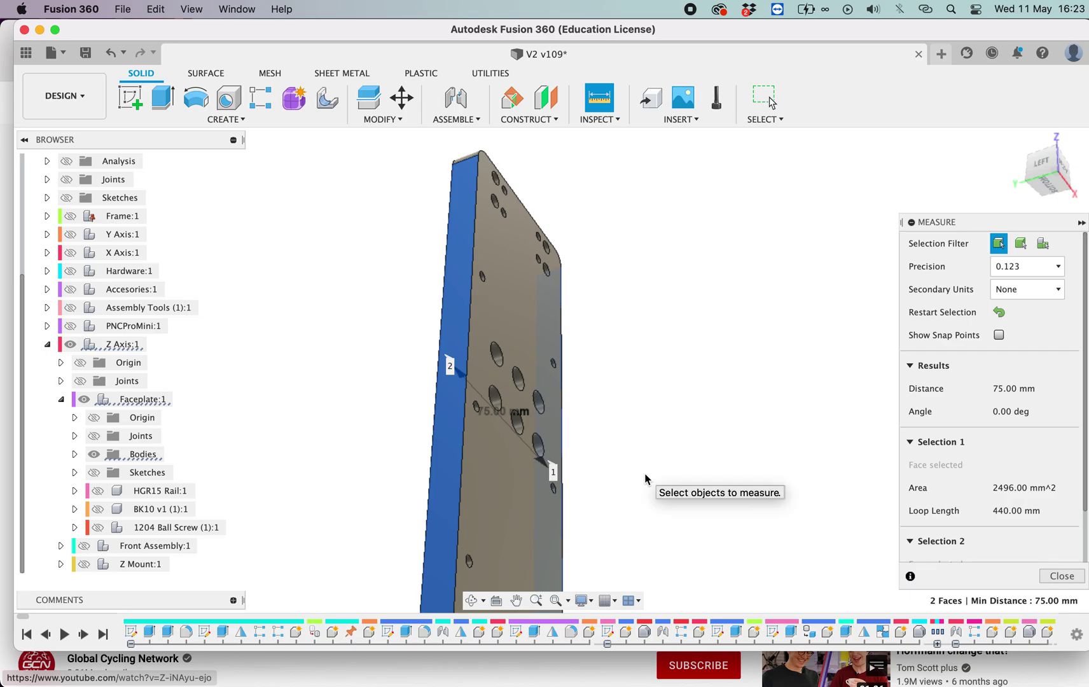
{"action": "scroll", "coordinate": [646, 480], "scroll_direction": "right", "scroll_amount": 5, "text": "shift"}
{"action": "scroll", "coordinate": [645, 480], "scroll_direction": "down", "scroll_amount": 3}
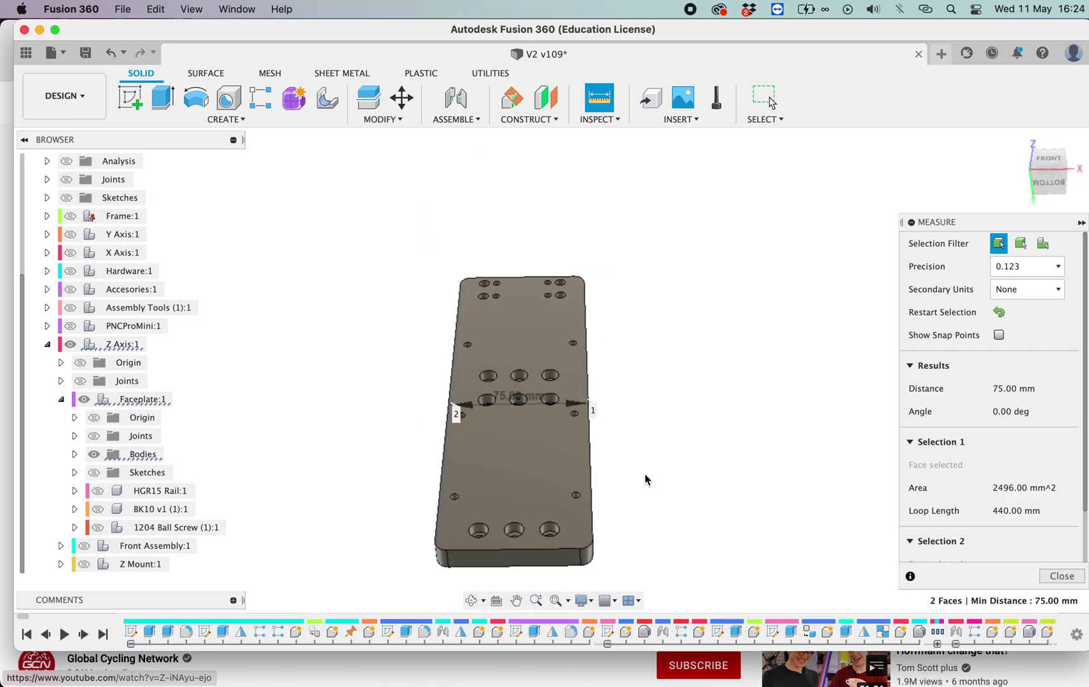
- Show the Front Assembly again and measure the spindle faceplate's height between its lower and upper faces
{"action": "left_click", "coordinate": [84, 546]}
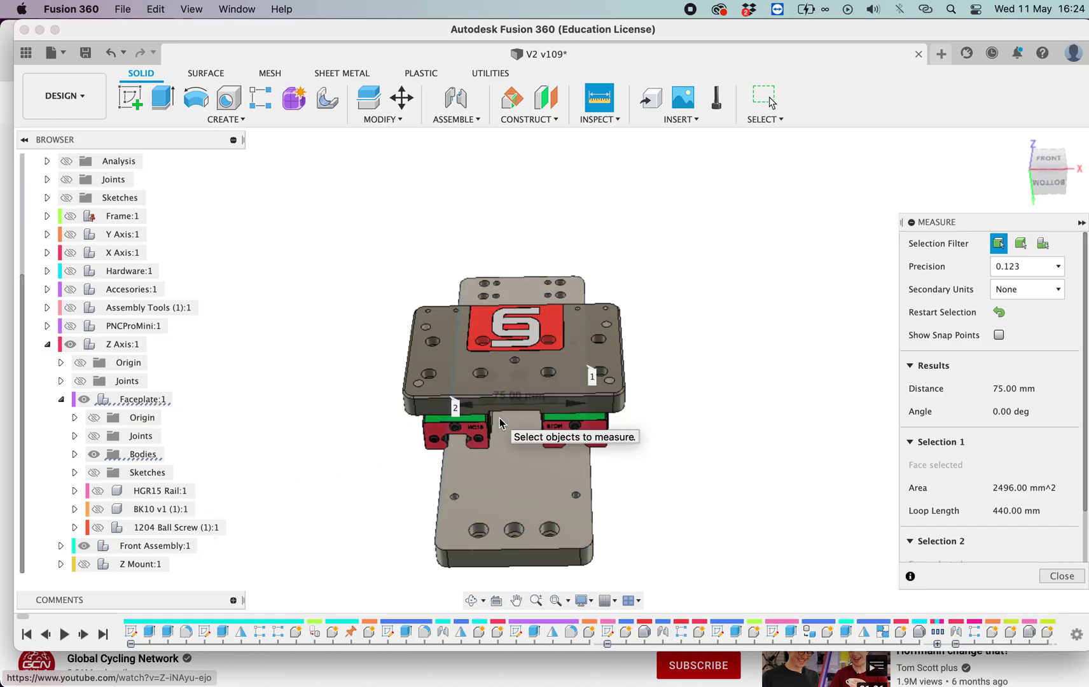
{"action": "key", "text": "Escape"}
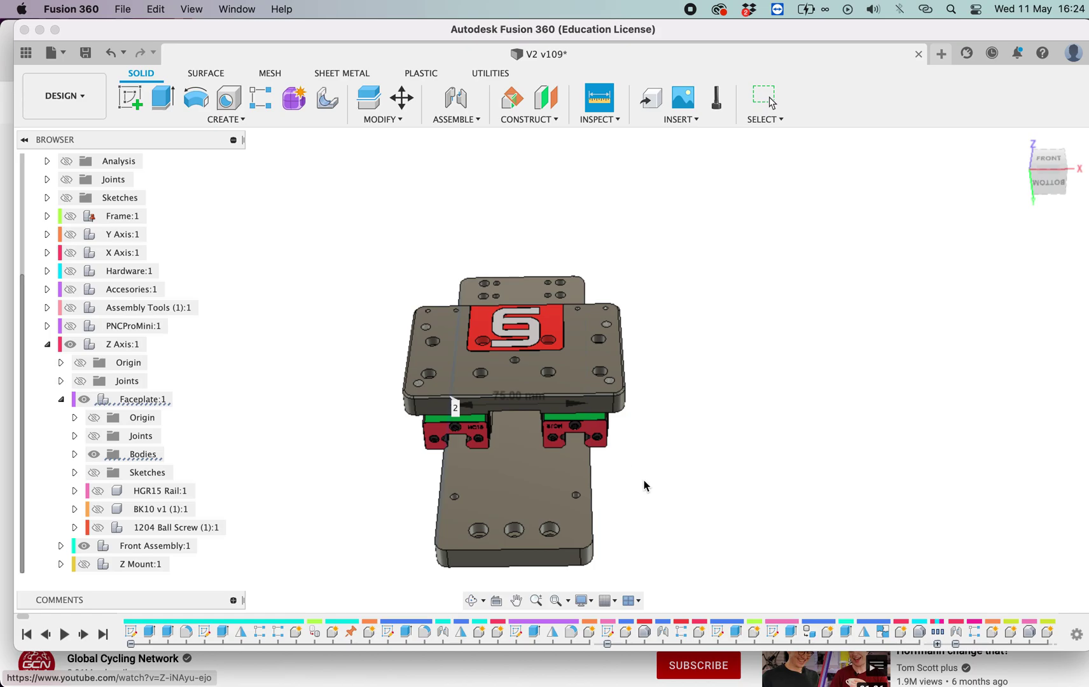
{"action": "key", "text": "i"}
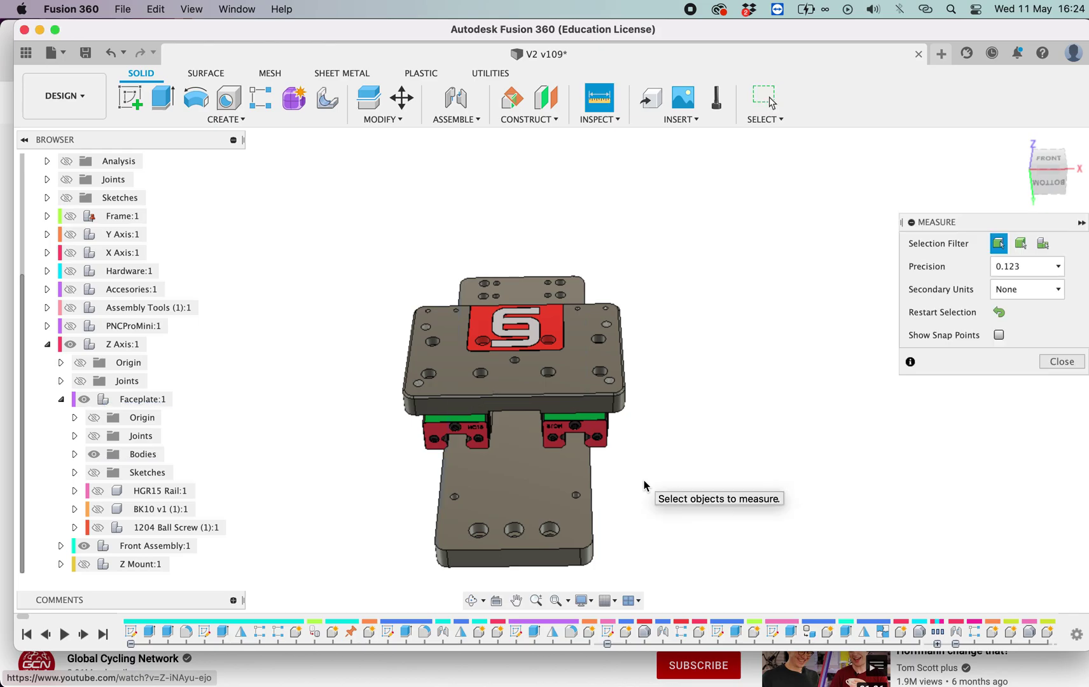
{"action": "left_click", "coordinate": [503, 409]}
{"action": "middle_click_drag", "start_coordinate": [501, 406], "coordinate": [593, 466], "text": "shift"}
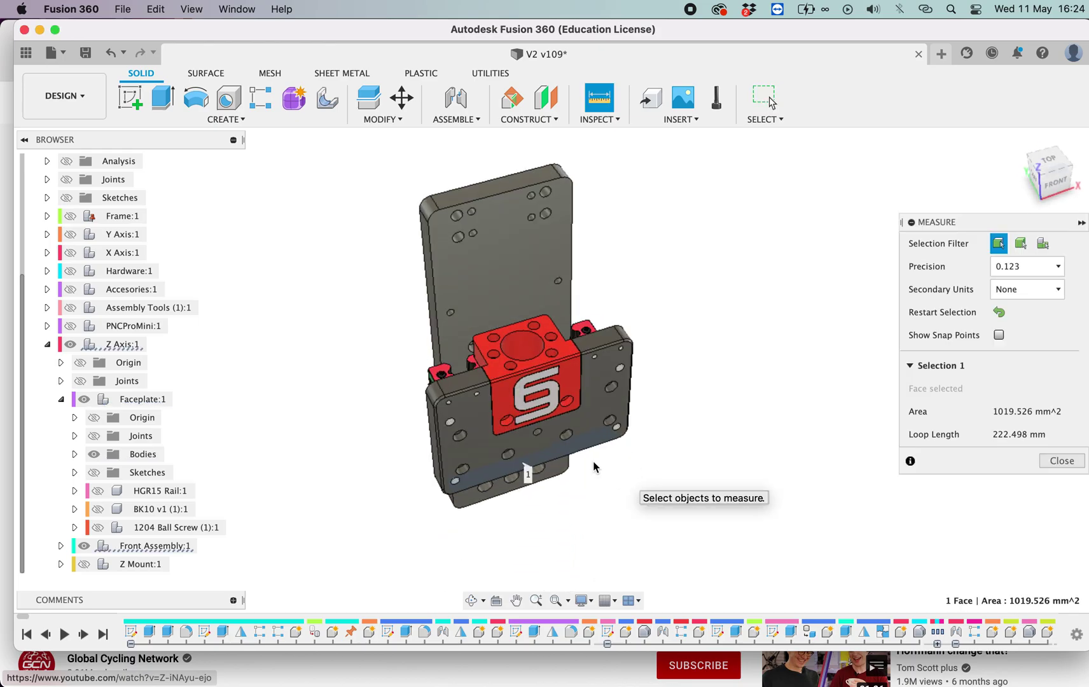
{"action": "left_click", "coordinate": [473, 379]}
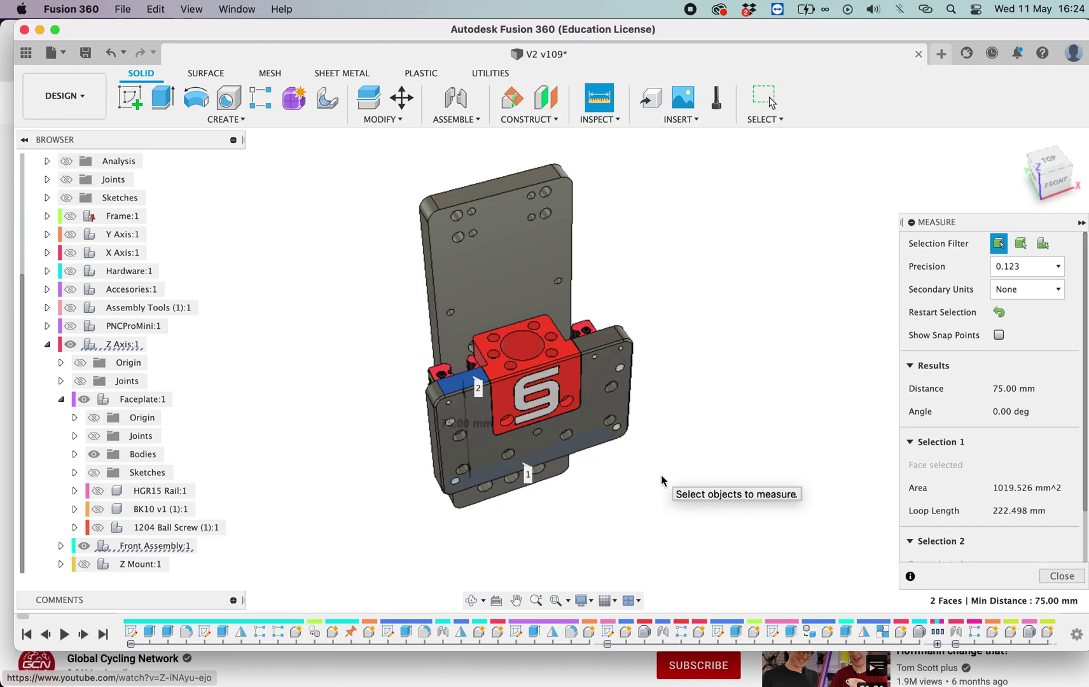
{"action": "key", "text": "Escape"}
- Set the user parameter faceplateStockWidth to 80 mm and apply it to the model
{"action": "left_click", "coordinate": [387, 118]}
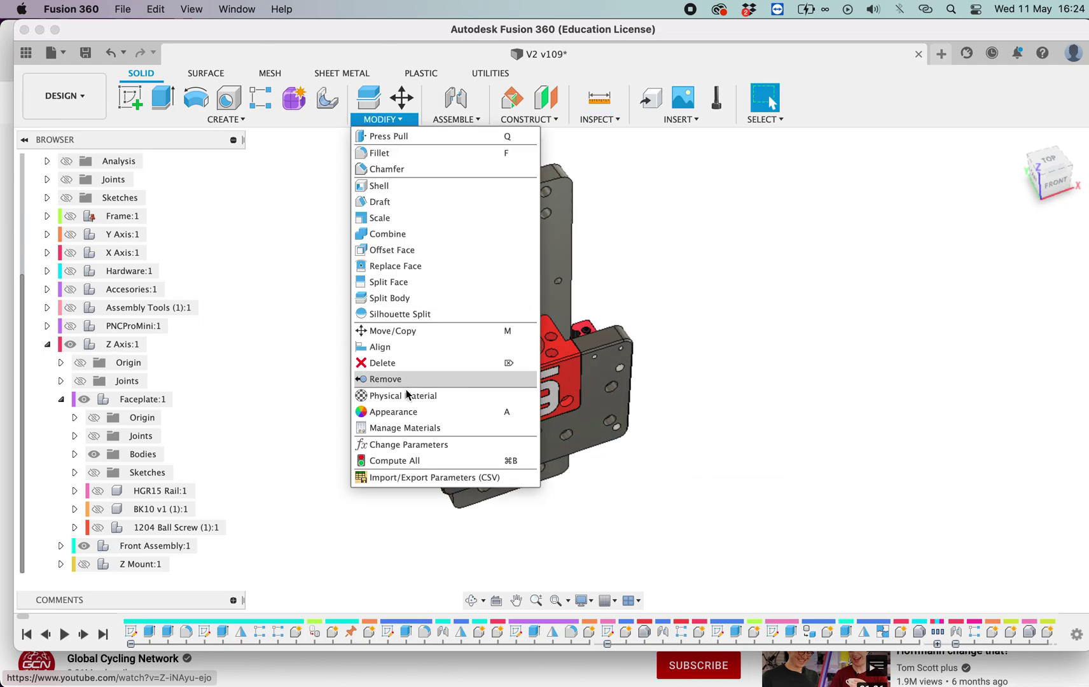
{"action": "left_click", "coordinate": [407, 440]}
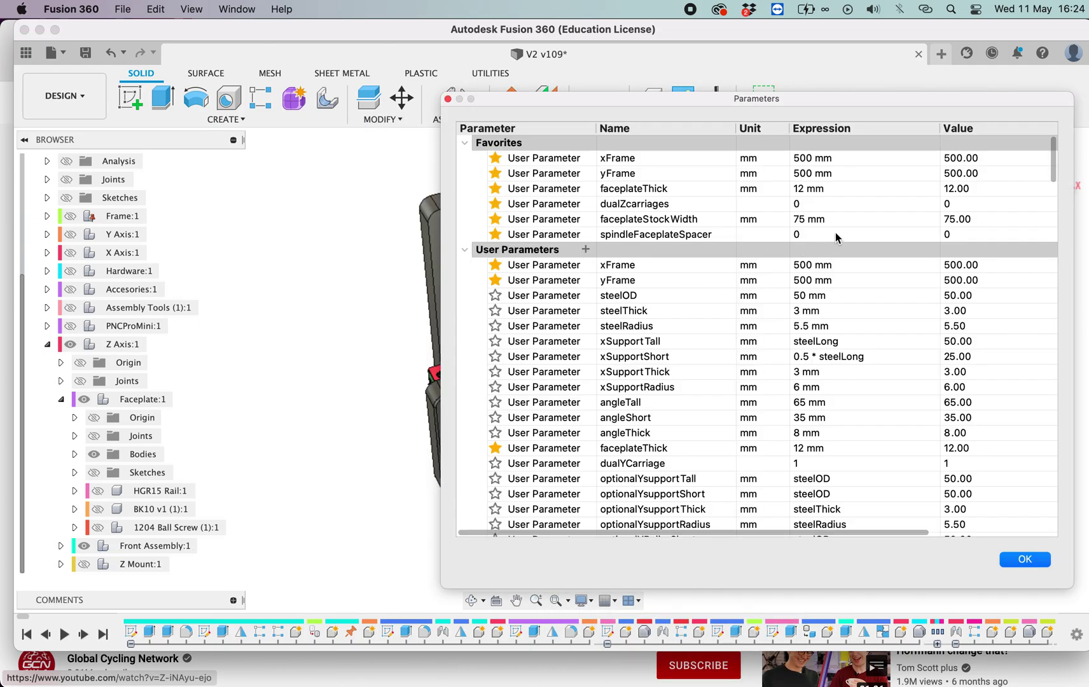
{"action": "double_click", "coordinate": [859, 219]}
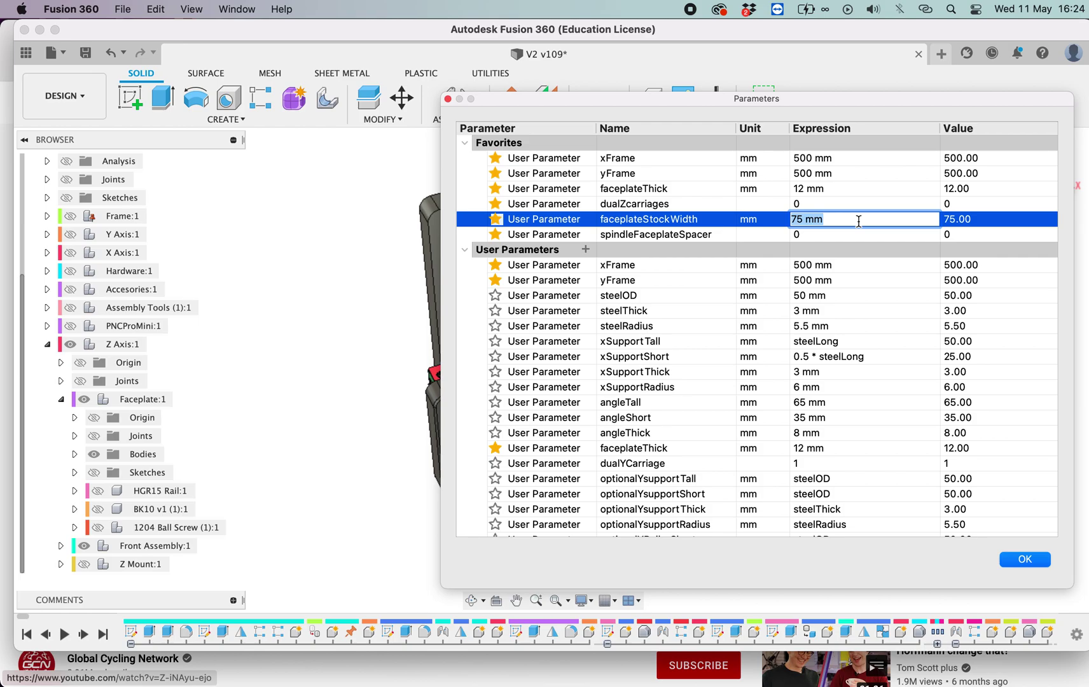
{"action": "type", "text": "80"}
{"action": "key", "text": "Return"}
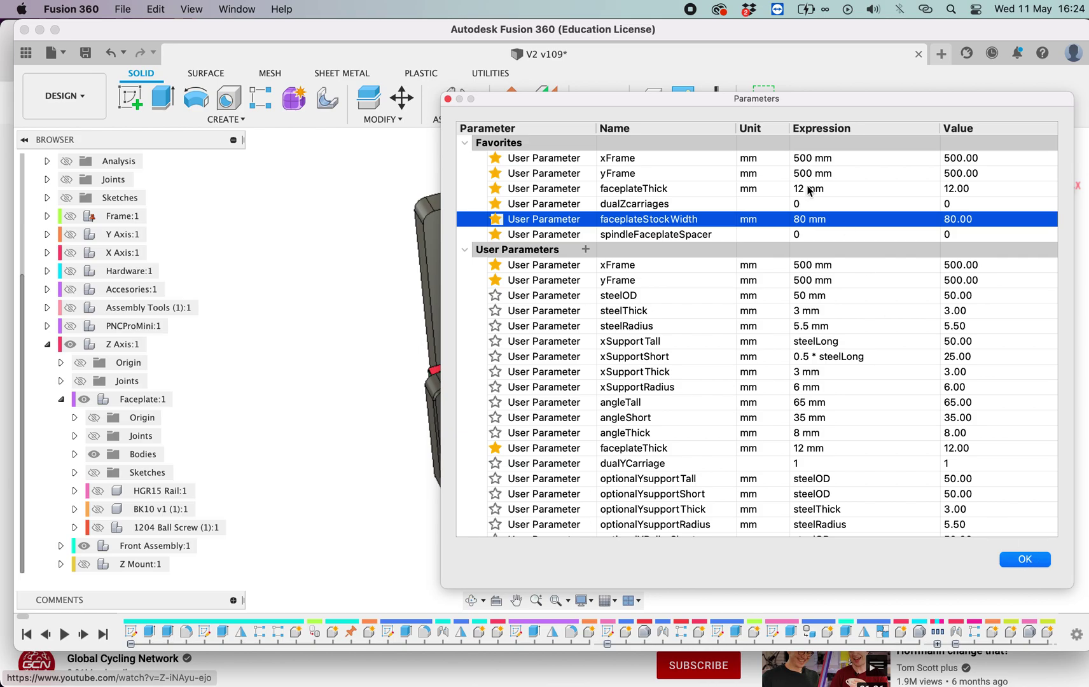
{"action": "left_click", "coordinate": [1023, 557]}
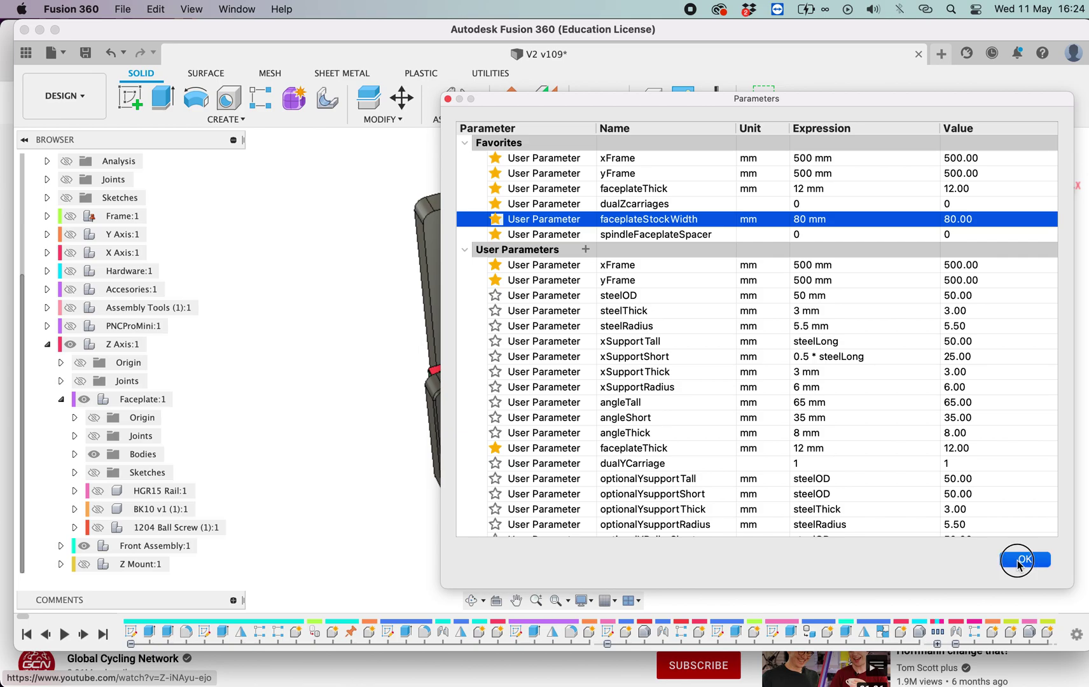
- Measure the resized rear faceplate's width from one long side face to the opposite long edge
{"action": "key", "text": "i"}
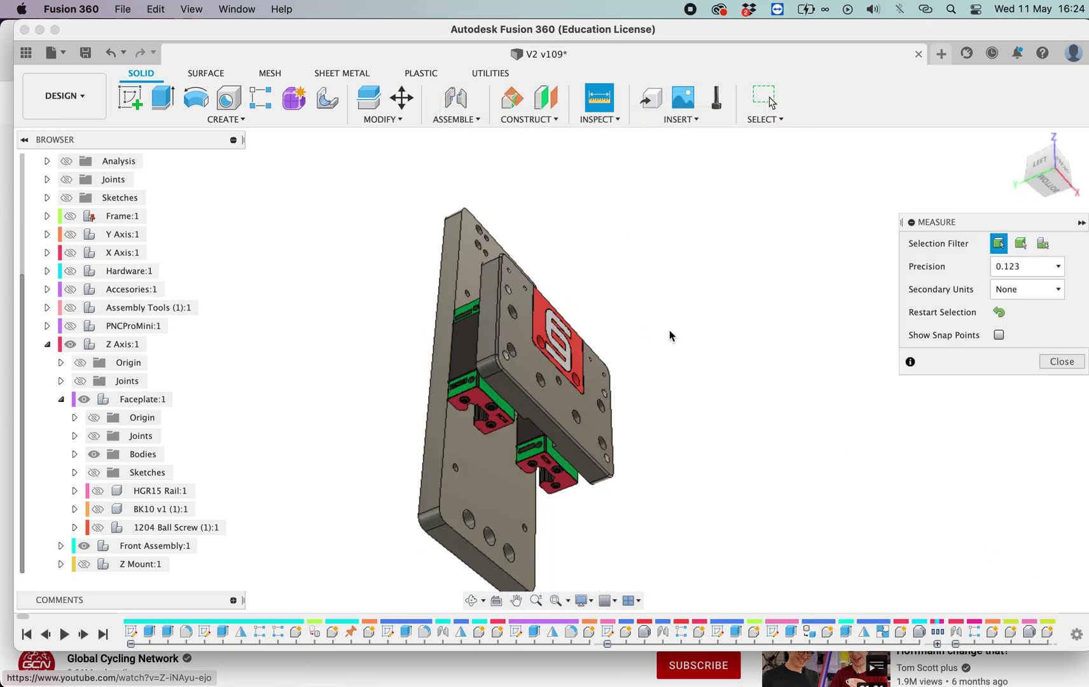
{"action": "left_click", "coordinate": [427, 479]}
{"action": "middle_click_drag", "start_coordinate": [427, 480], "coordinate": [607, 466], "text": "shift"}
{"action": "left_click", "coordinate": [607, 466]}
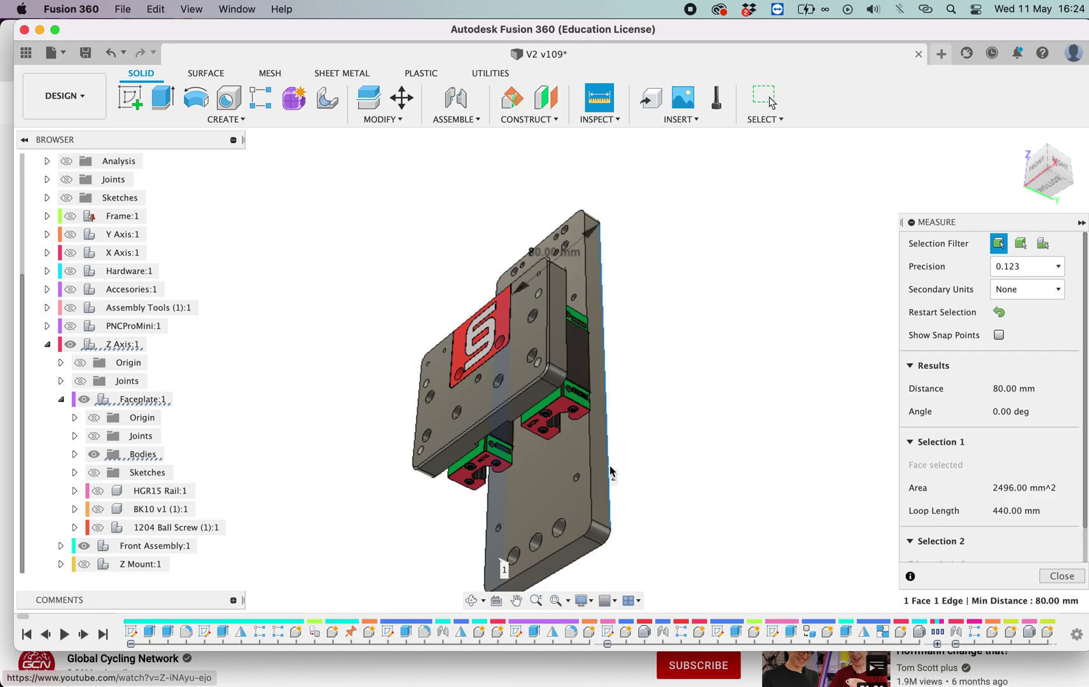
{"action": "key", "text": "Escape"}
- Measure the resized spindle faceplate's height from its lower edge to its upper face
{"action": "key", "text": "i"}
{"action": "left_click", "coordinate": [525, 413]}
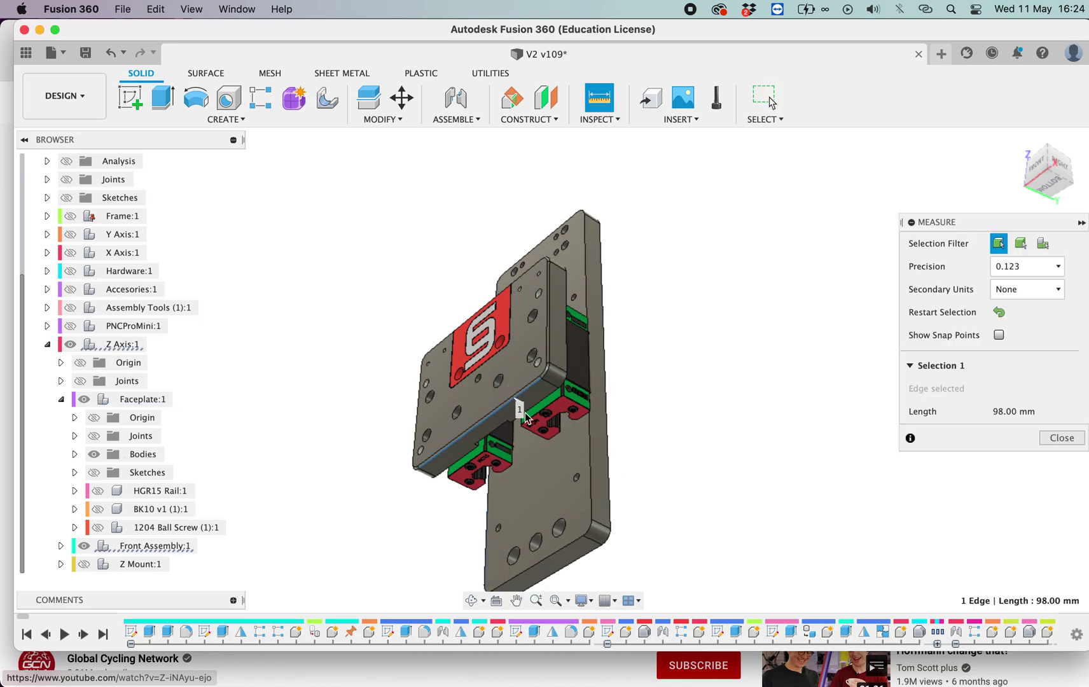
{"action": "middle_click_drag", "start_coordinate": [525, 418], "coordinate": [562, 371], "text": "shift"}
{"action": "left_click", "coordinate": [564, 380]}
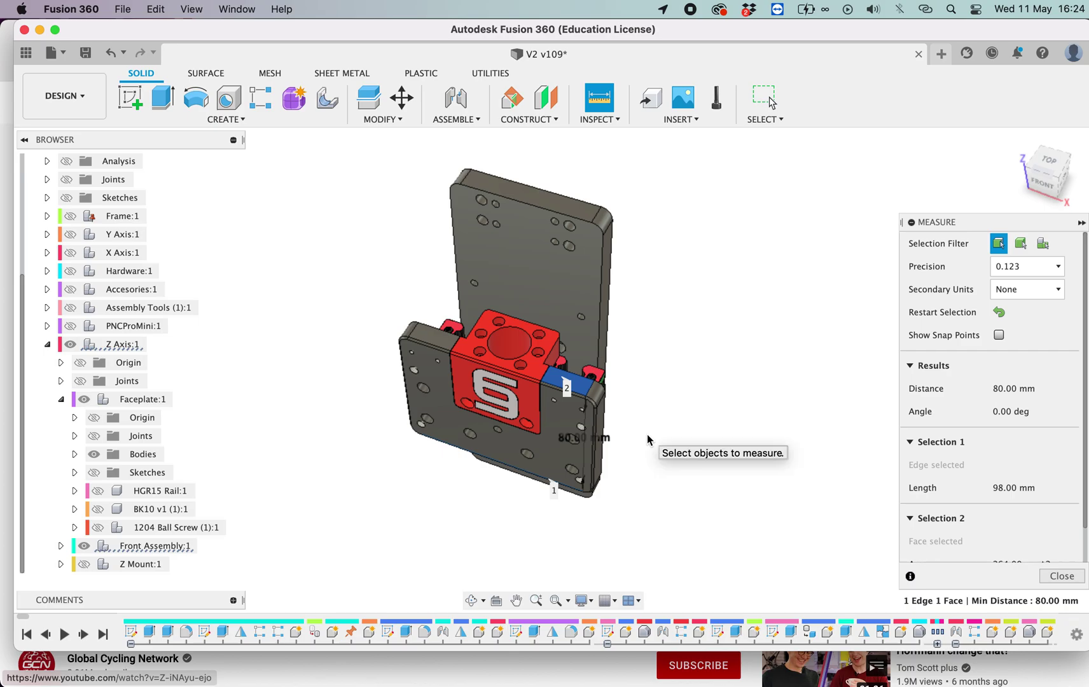
{"action": "key", "text": "Escape"}
- Measure the rear faceplate's length from its upper front edge to its bottom face
{"action": "key", "text": "i"}
{"action": "left_click", "coordinate": [530, 204]}
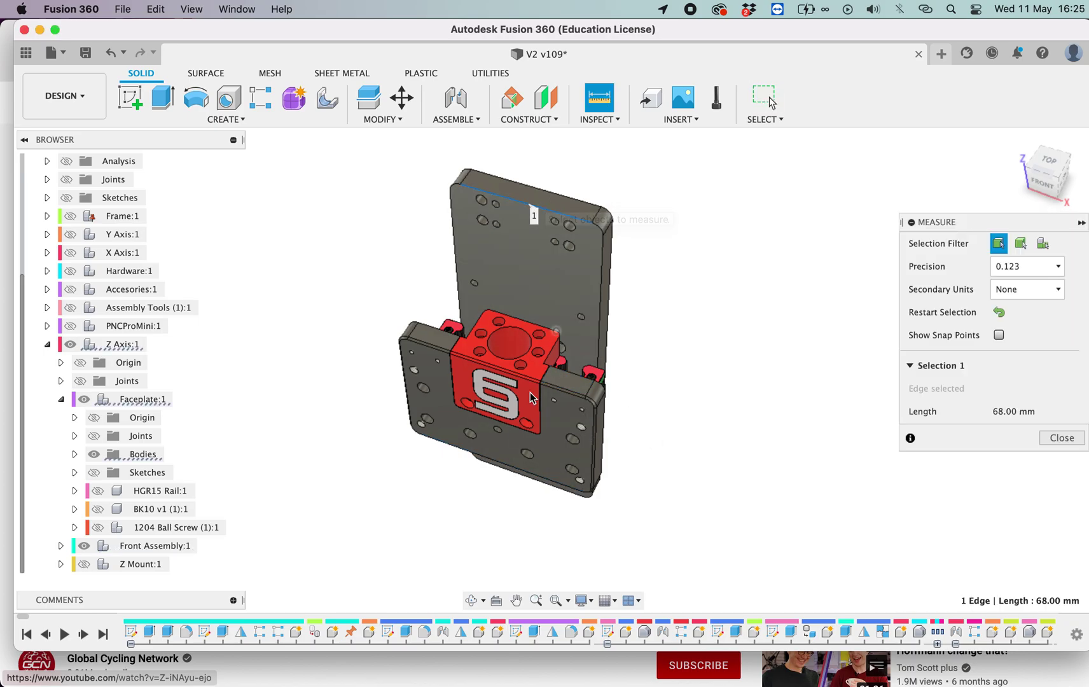
{"action": "middle_click_drag", "start_coordinate": [530, 397], "coordinate": [519, 560], "text": "shift"}
{"action": "left_click", "coordinate": [519, 571]}
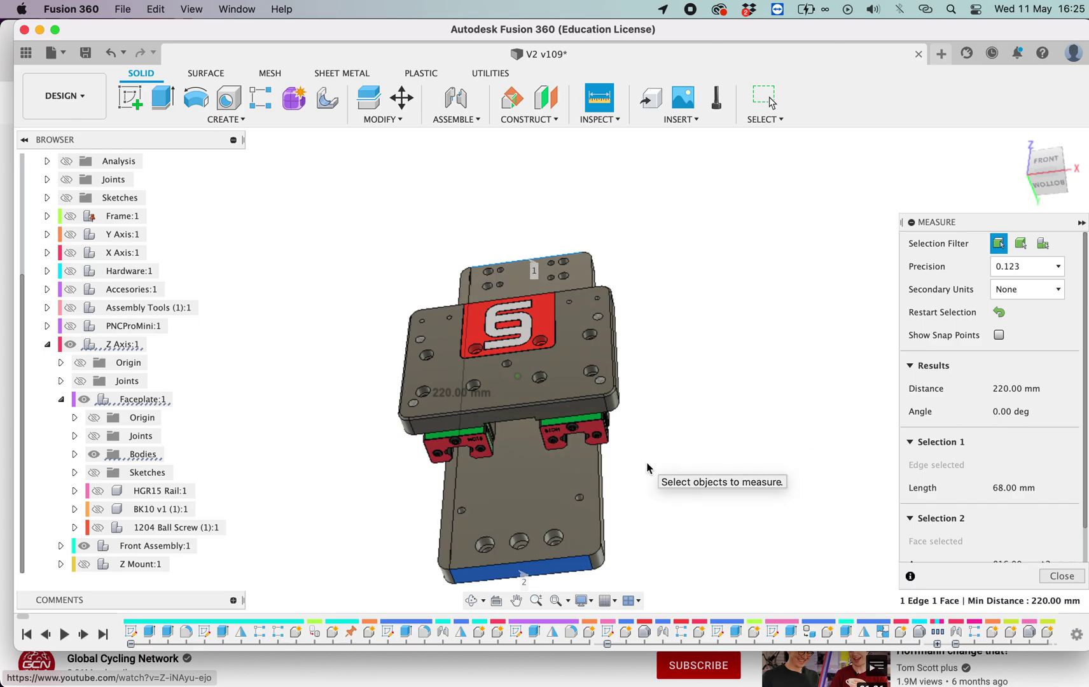
- Measure the spindle faceplate's width between its two opposite side faces
{"action": "key", "text": "Escape"}
{"action": "key", "text": "i"}
{"action": "scroll", "coordinate": [647, 464], "scroll_direction": "right", "scroll_amount": 3, "text": "shift"}
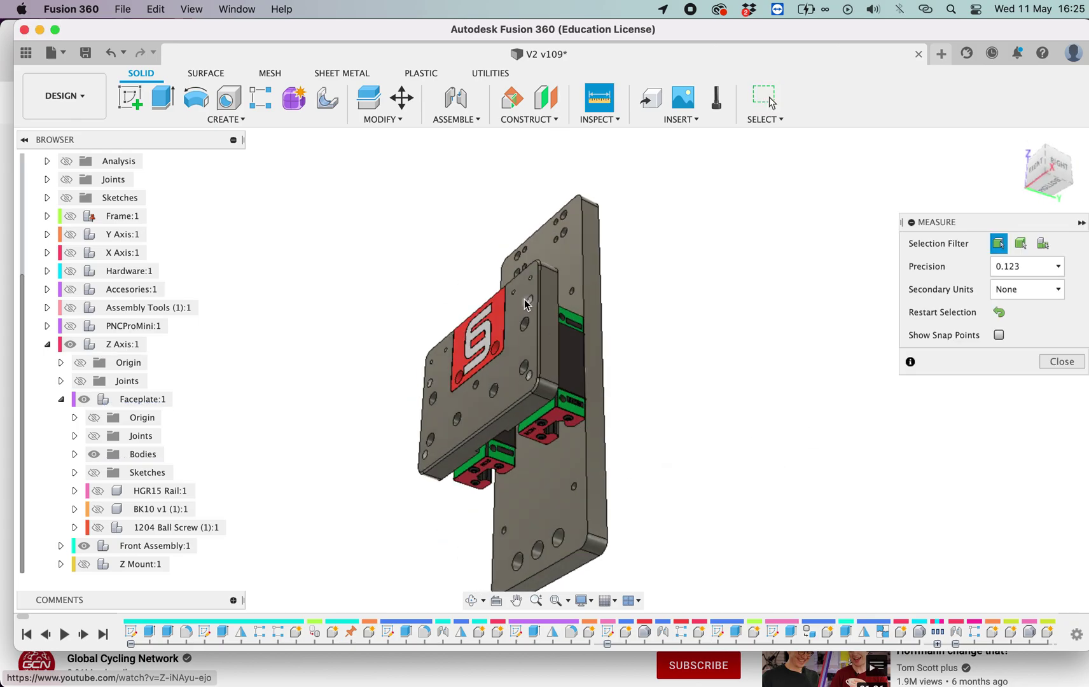
{"action": "left_click", "coordinate": [551, 337]}
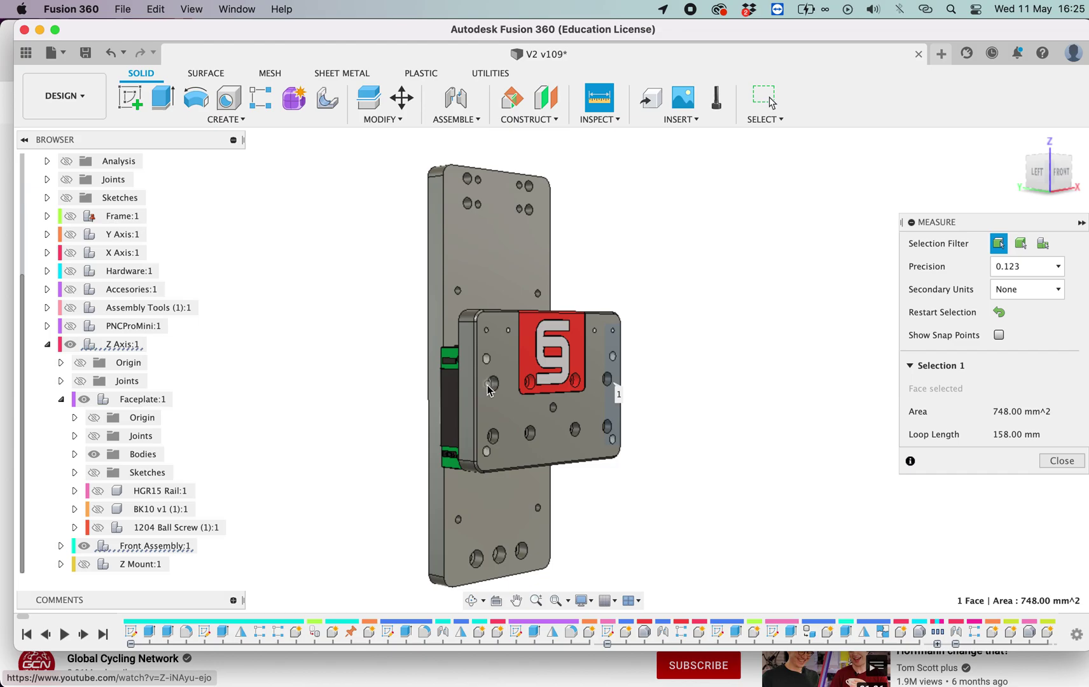
{"action": "left_click", "coordinate": [469, 392]}
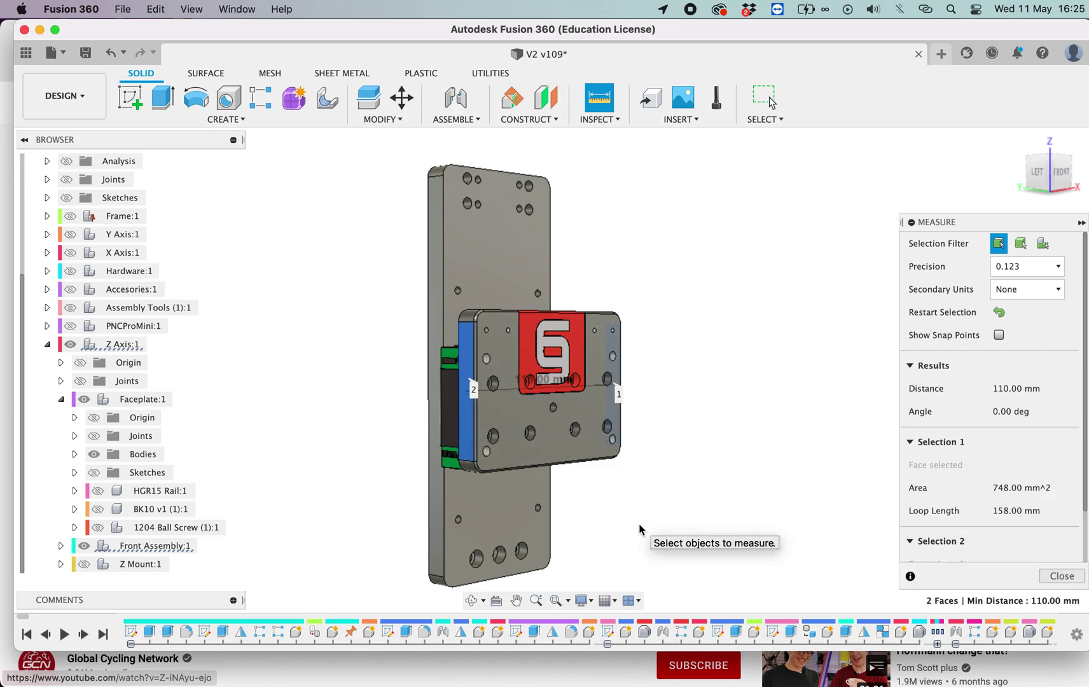
{"action": "key", "text": "Escape"}
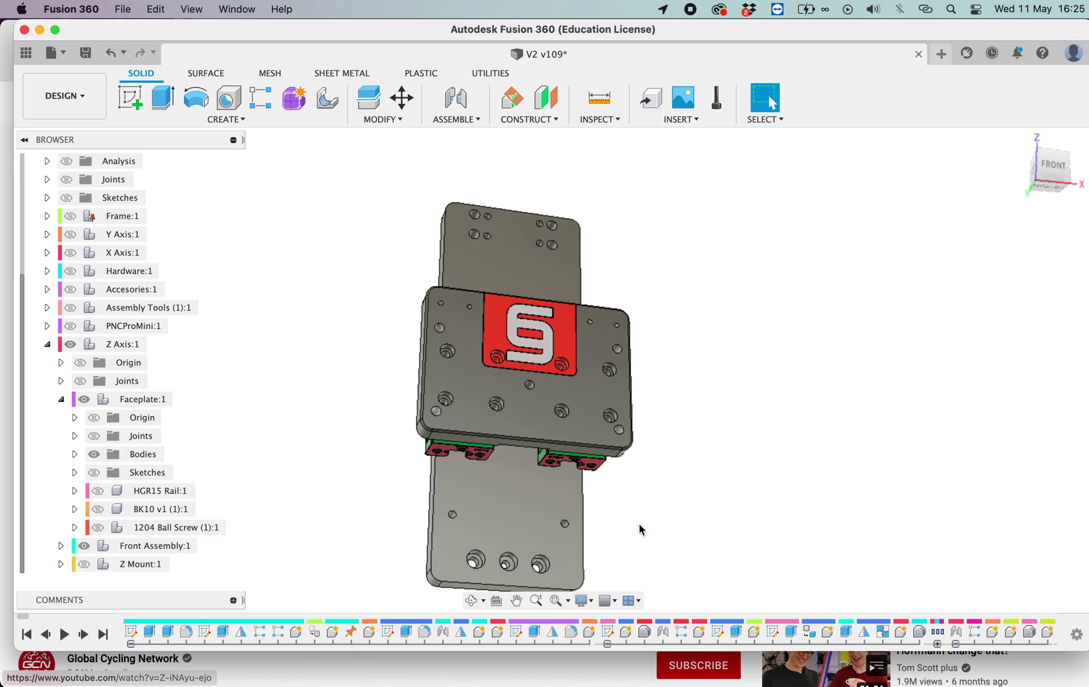
- Review the favorite user parameters that control the faceplates
{"action": "left_click", "coordinate": [392, 125]}
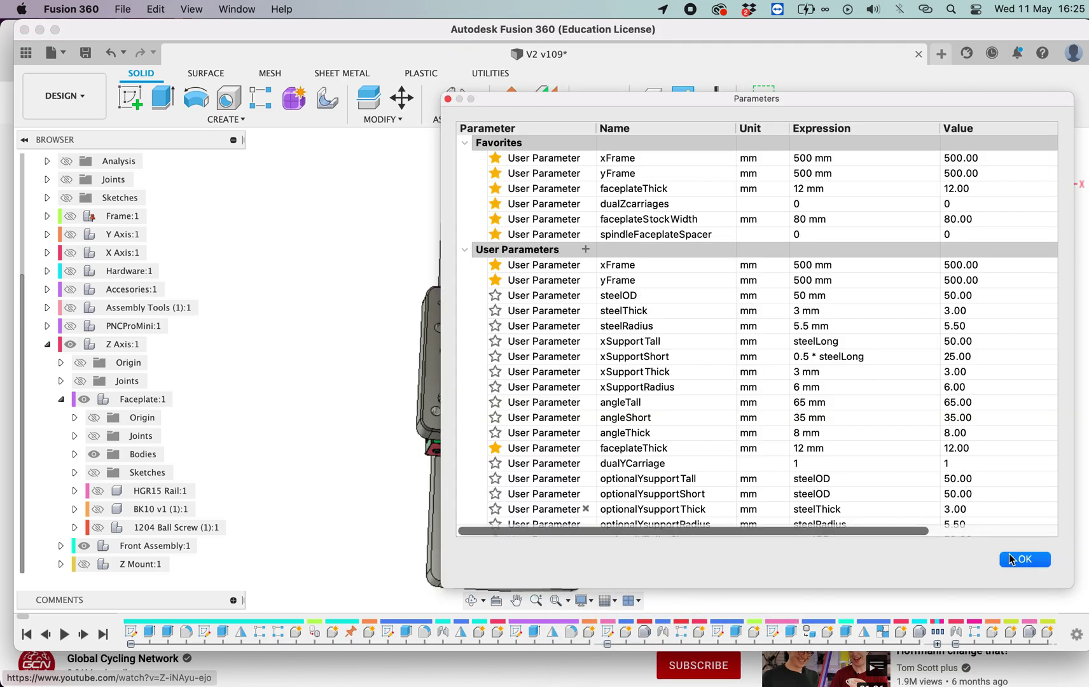
{"action": "left_click", "coordinate": [1018, 560]}
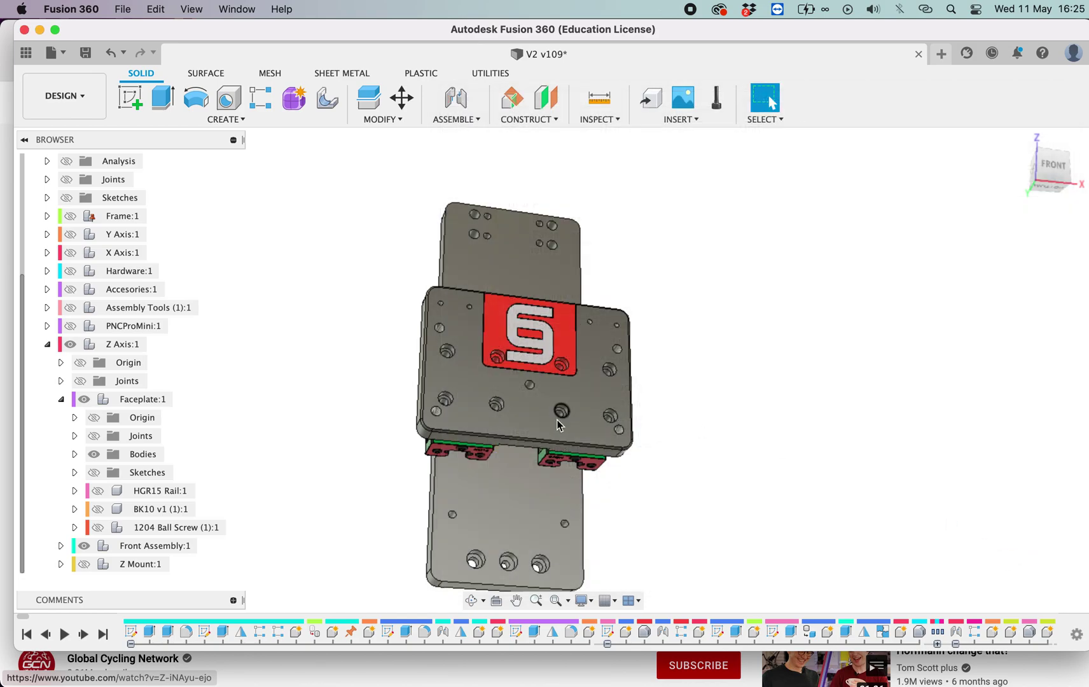
- Show the BK10 v1 (1) bearing block on the rear faceplate
{"action": "scroll", "coordinate": [545, 431], "scroll_direction": "up", "scroll_amount": 3, "text": "shift"}
{"action": "middle_click_drag", "start_coordinate": [545, 432], "coordinate": [439, 255], "text": "shift"}
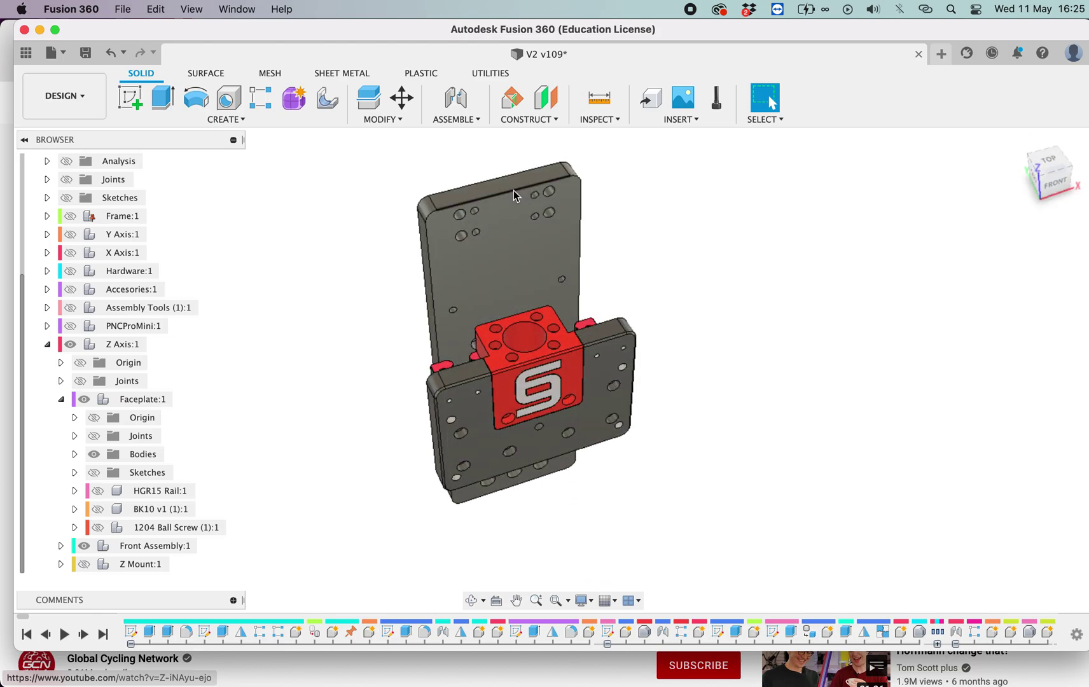
{"action": "left_click", "coordinate": [97, 509]}
- Examine how the BK10 block sits on the upper end of the rear faceplate, from behind and from the front
{"action": "scroll", "coordinate": [439, 256], "scroll_direction": "up", "scroll_amount": 5}
{"action": "scroll", "coordinate": [439, 256], "scroll_direction": "down", "scroll_amount": 3}
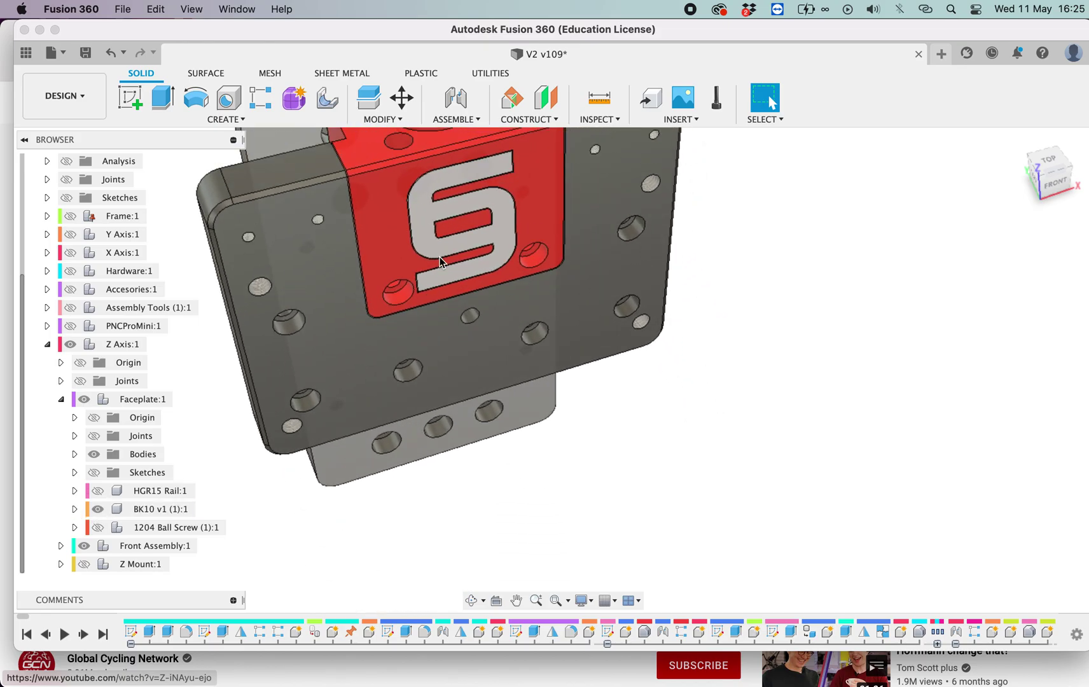
{"action": "scroll", "coordinate": [439, 257], "scroll_direction": "up", "scroll_amount": 8}
{"action": "scroll", "coordinate": [439, 258], "scroll_direction": "left", "scroll_amount": 3}
{"action": "scroll", "coordinate": [439, 257], "scroll_direction": "left", "scroll_amount": 5, "text": "shift"}
{"action": "scroll", "coordinate": [439, 258], "scroll_direction": "left", "scroll_amount": 5, "text": "shift"}
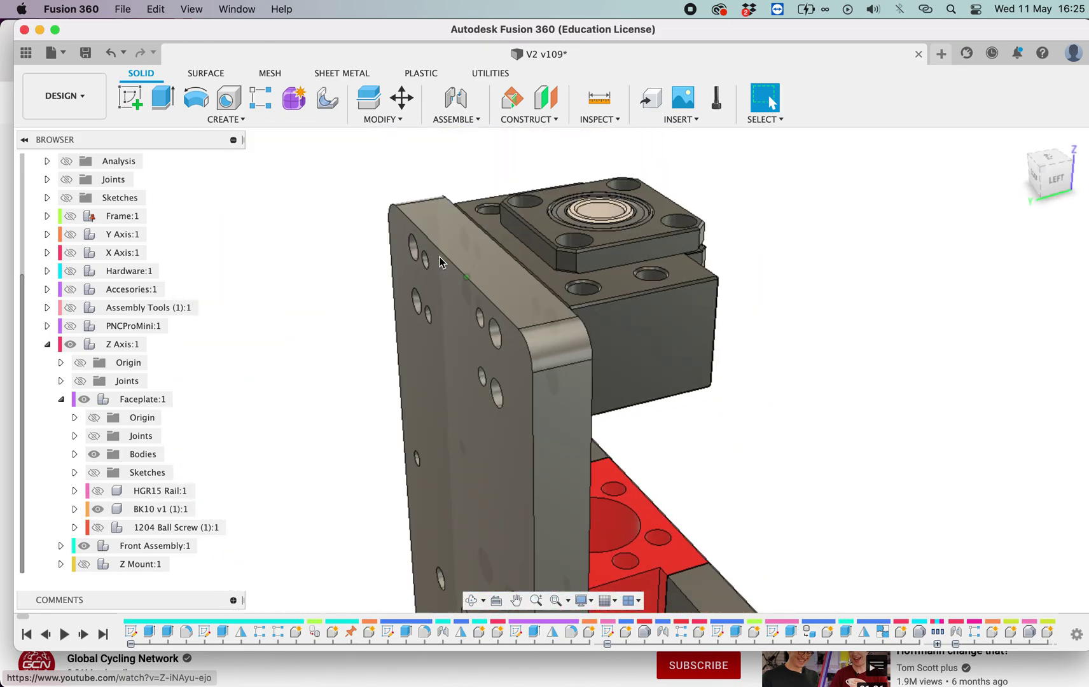
{"action": "scroll", "coordinate": [439, 258], "scroll_direction": "right", "scroll_amount": 5, "text": "shift"}
{"action": "scroll", "coordinate": [439, 258], "scroll_direction": "right", "scroll_amount": 5, "text": "shift"}
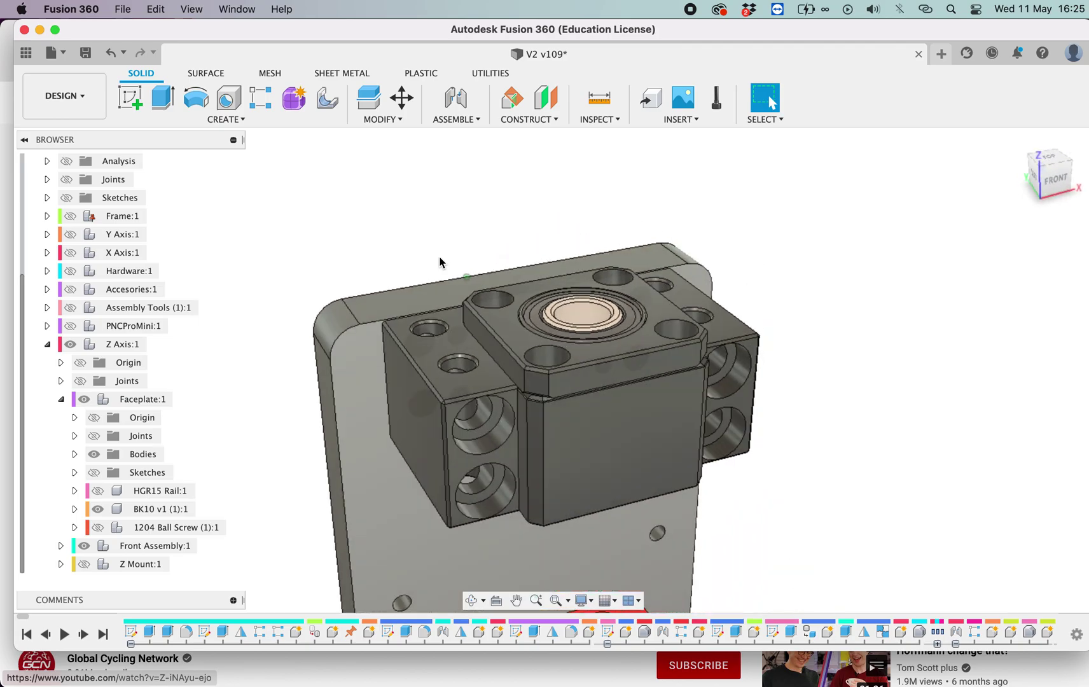
{"action": "scroll", "coordinate": [439, 261], "scroll_direction": "down", "scroll_amount": 5}
{"action": "scroll", "coordinate": [439, 260], "scroll_direction": "down", "scroll_amount": 2}
{"action": "scroll", "coordinate": [439, 260], "scroll_direction": "down", "scroll_amount": 3}
{"action": "scroll", "coordinate": [439, 260], "scroll_direction": "down", "scroll_amount": 5, "text": "shift"}
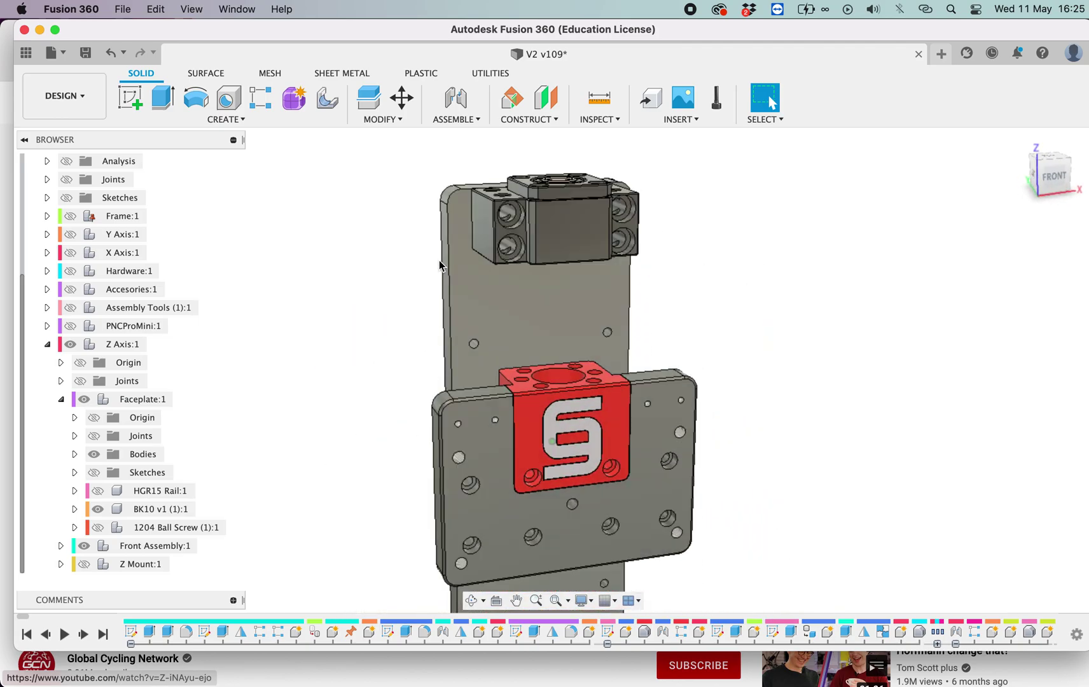
- Examine the space between the two faceplates from below, around the red riser block and the HGH15 carriages
{"action": "scroll", "coordinate": [459, 296], "scroll_direction": "down", "scroll_amount": 4}
{"action": "scroll", "coordinate": [469, 318], "scroll_direction": "down", "scroll_amount": 8, "text": "shift"}
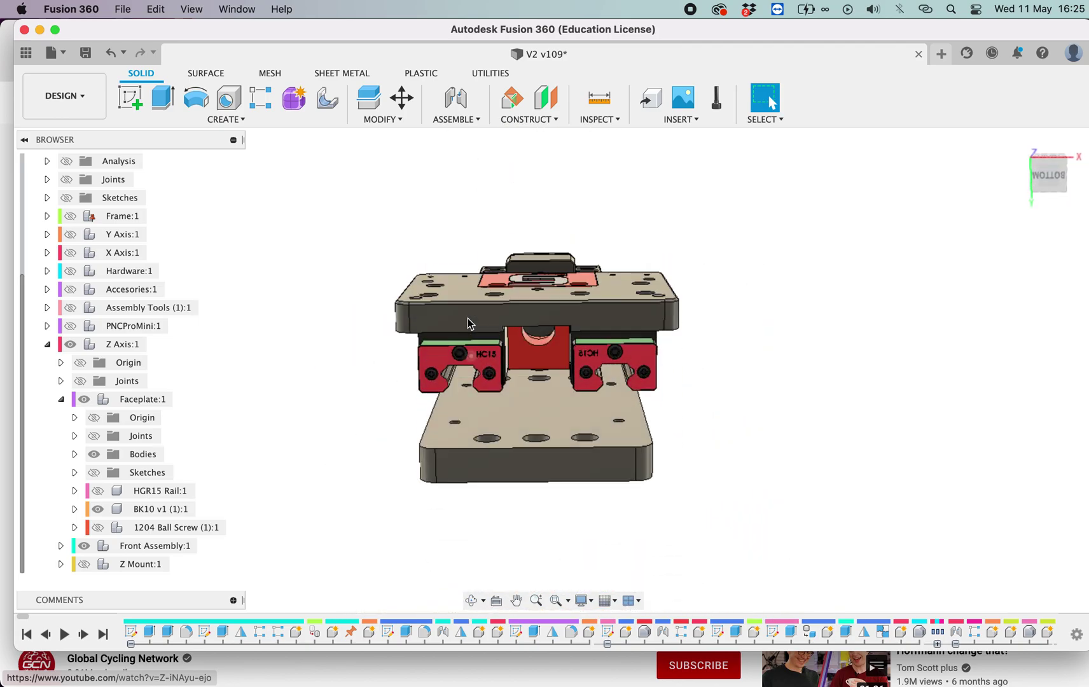
{"action": "left_click", "coordinate": [1049, 172]}
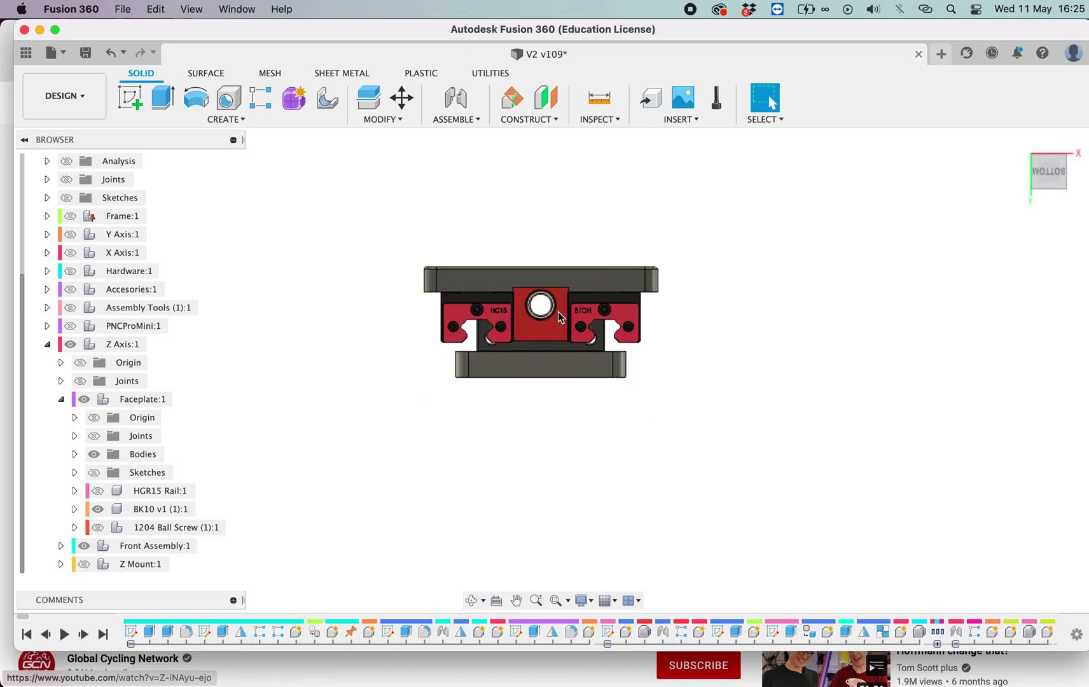
{"action": "scroll", "coordinate": [550, 315], "scroll_direction": "up", "scroll_amount": 5}
{"action": "scroll", "coordinate": [480, 296], "scroll_direction": "up", "scroll_amount": 5}
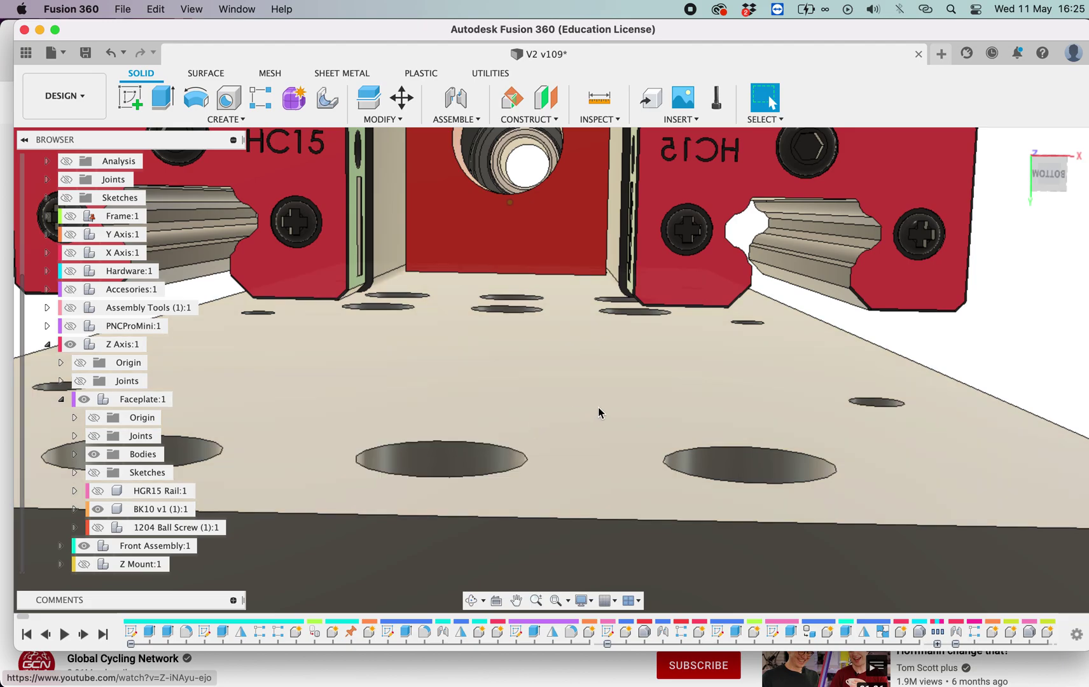
{"action": "scroll", "coordinate": [599, 408], "scroll_direction": "down", "scroll_amount": 5}
{"action": "scroll", "coordinate": [598, 408], "scroll_direction": "up", "scroll_amount": 8, "text": "shift"}
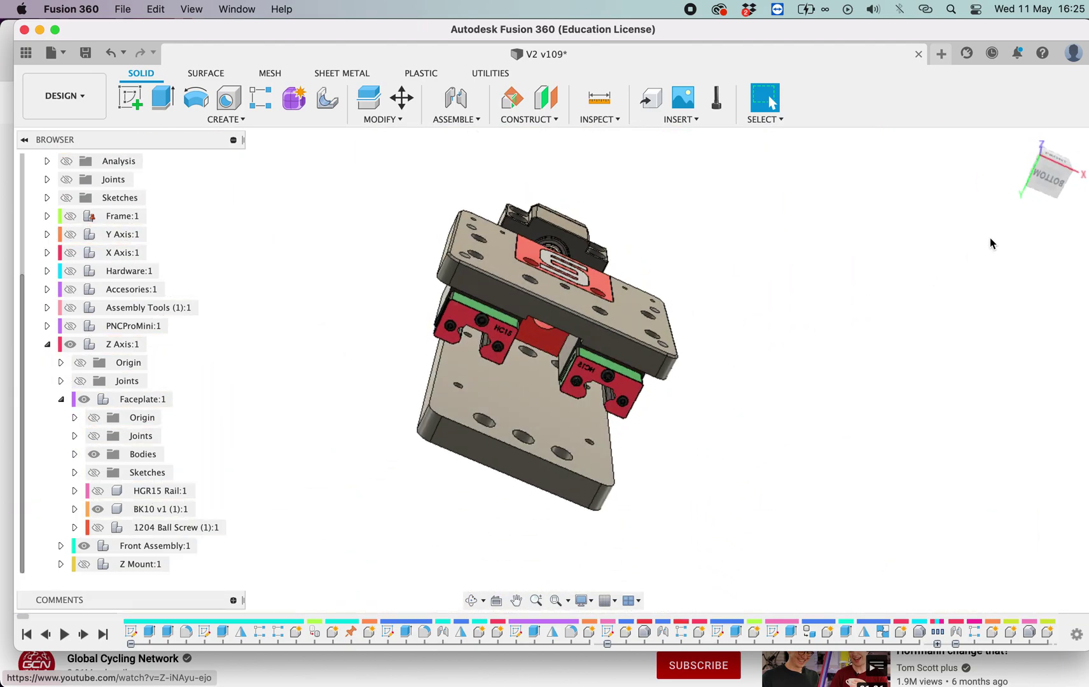
{"action": "left_click", "coordinate": [1049, 190]}
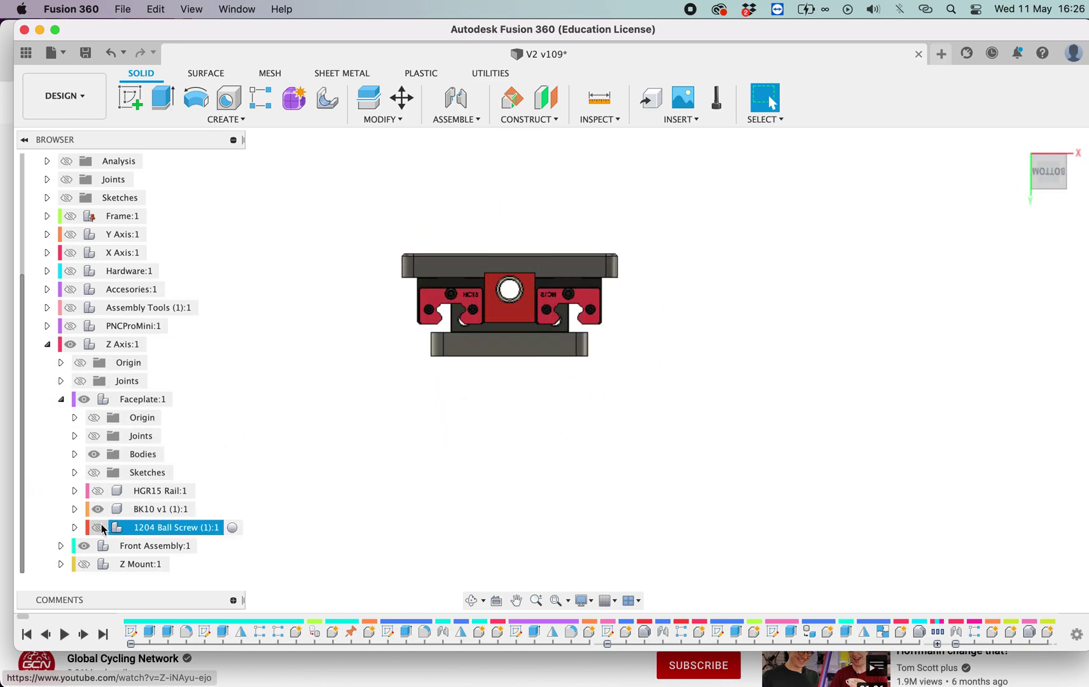
- Show the 1204 Ball Screw (1) and inspect where it passes through the red riser block, from below
{"action": "left_click", "coordinate": [97, 527]}
{"action": "scroll", "coordinate": [464, 342], "scroll_direction": "up", "scroll_amount": 5}
{"action": "scroll", "coordinate": [464, 339], "scroll_direction": "up", "scroll_amount": 3}
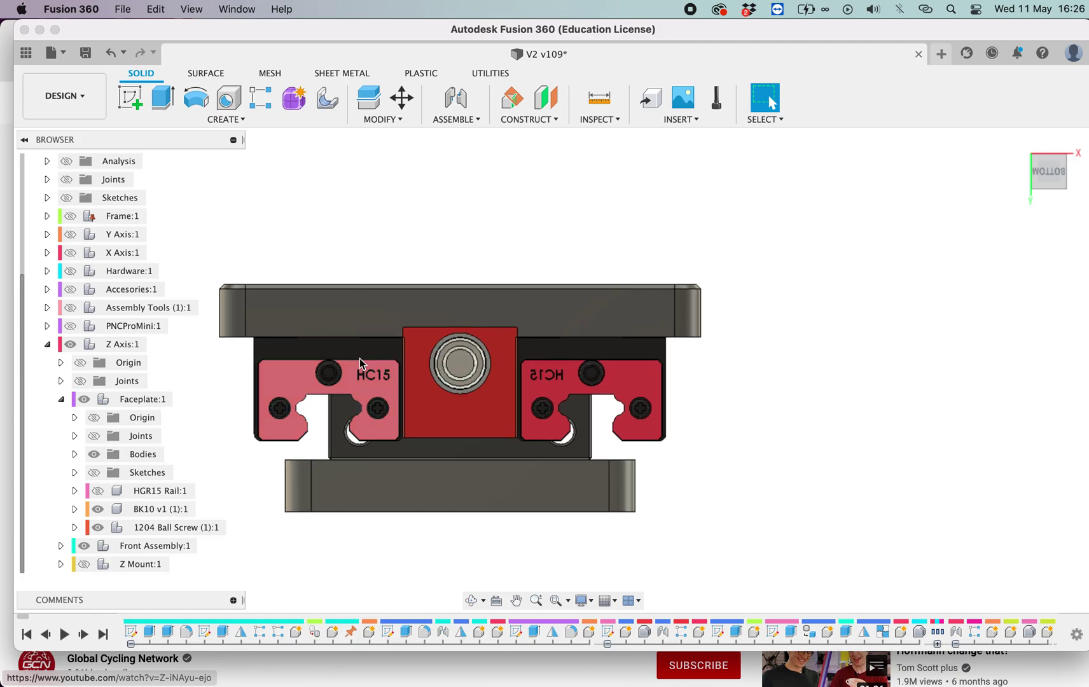
{"action": "scroll", "coordinate": [412, 352], "scroll_direction": "up", "scroll_amount": 1}
{"action": "scroll", "coordinate": [412, 348], "scroll_direction": "left", "scroll_amount": 2}
{"action": "scroll", "coordinate": [411, 348], "scroll_direction": "right", "scroll_amount": 1}
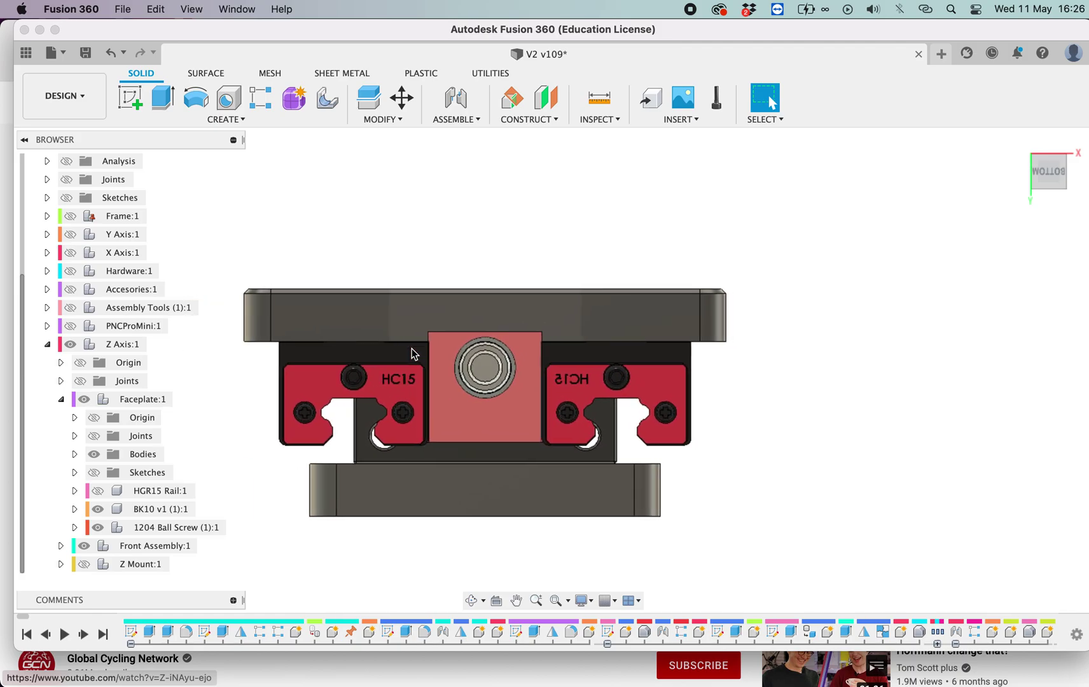
{"action": "scroll", "coordinate": [411, 349], "scroll_direction": "up", "scroll_amount": 5, "text": "shift"}
{"action": "scroll", "coordinate": [426, 346], "scroll_direction": "down", "scroll_amount": 10, "text": "shift"}
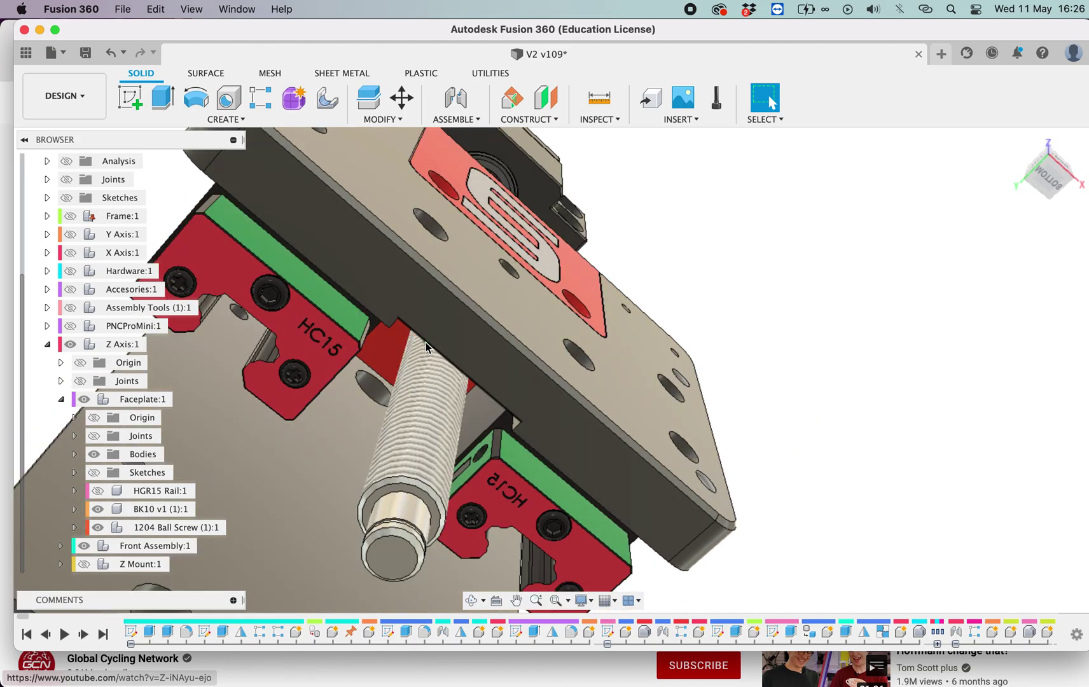
{"action": "scroll", "coordinate": [426, 347], "scroll_direction": "down", "scroll_amount": 5, "text": "shift"}
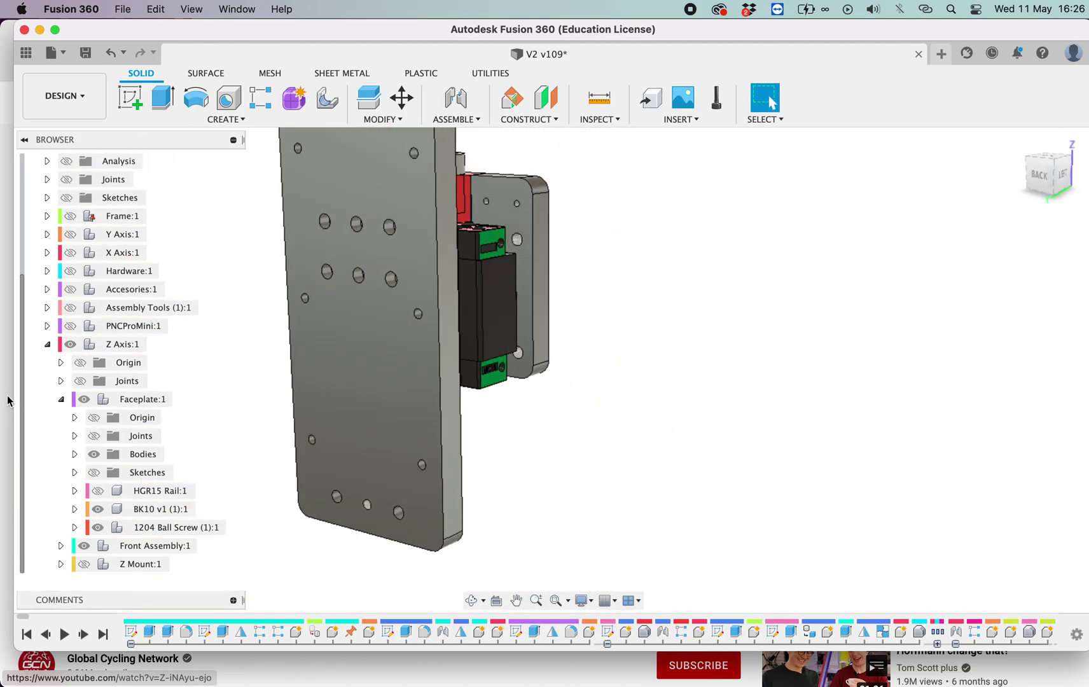
- Hide the Faceplate component and the HGH15 (3) carriages in Front Assembly to expose the back of the spindle faceplate
{"action": "left_click", "coordinate": [82, 399]}
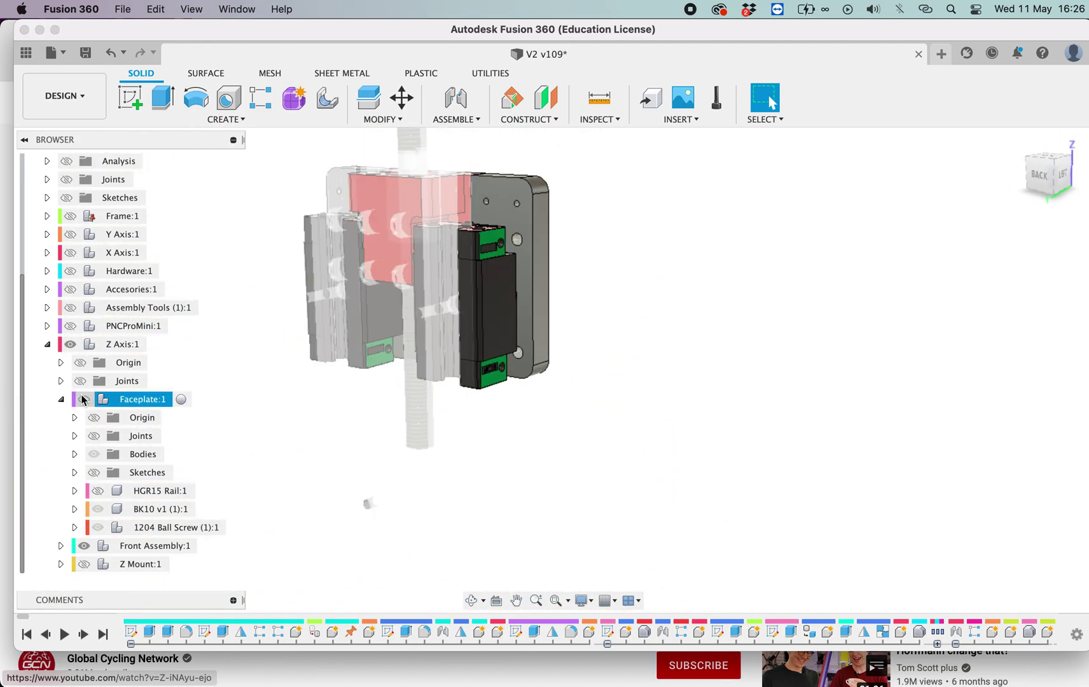
{"action": "left_click", "coordinate": [59, 546]}
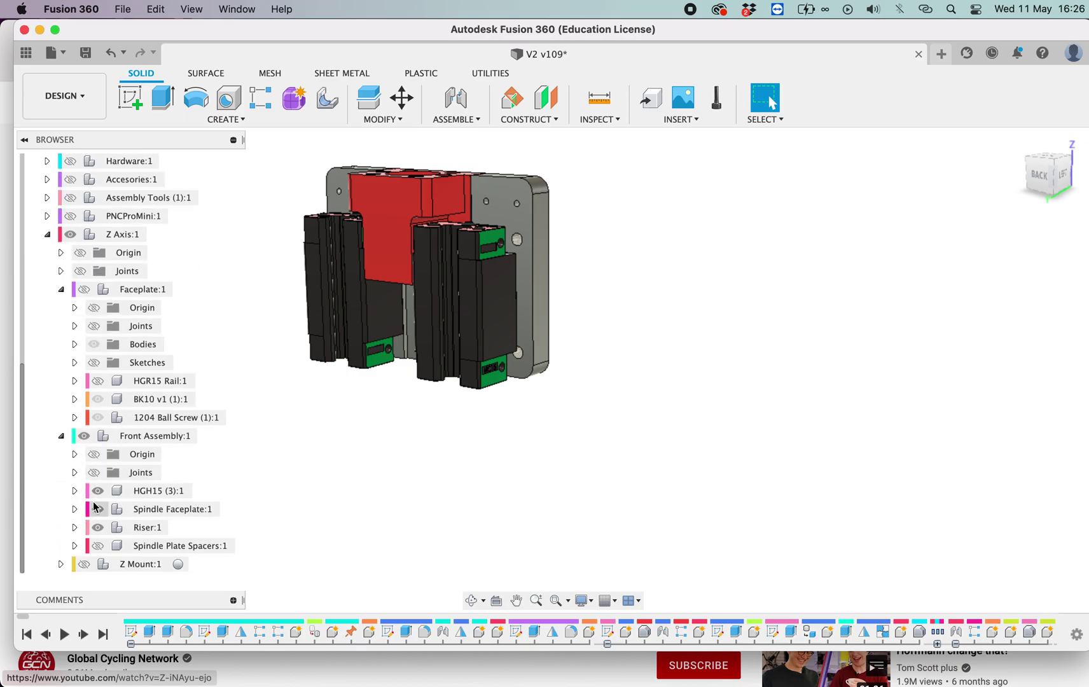
{"action": "scroll", "coordinate": [336, 371], "scroll_direction": "up", "scroll_amount": 5}
{"action": "scroll", "coordinate": [336, 371], "scroll_direction": "down", "scroll_amount": 3}
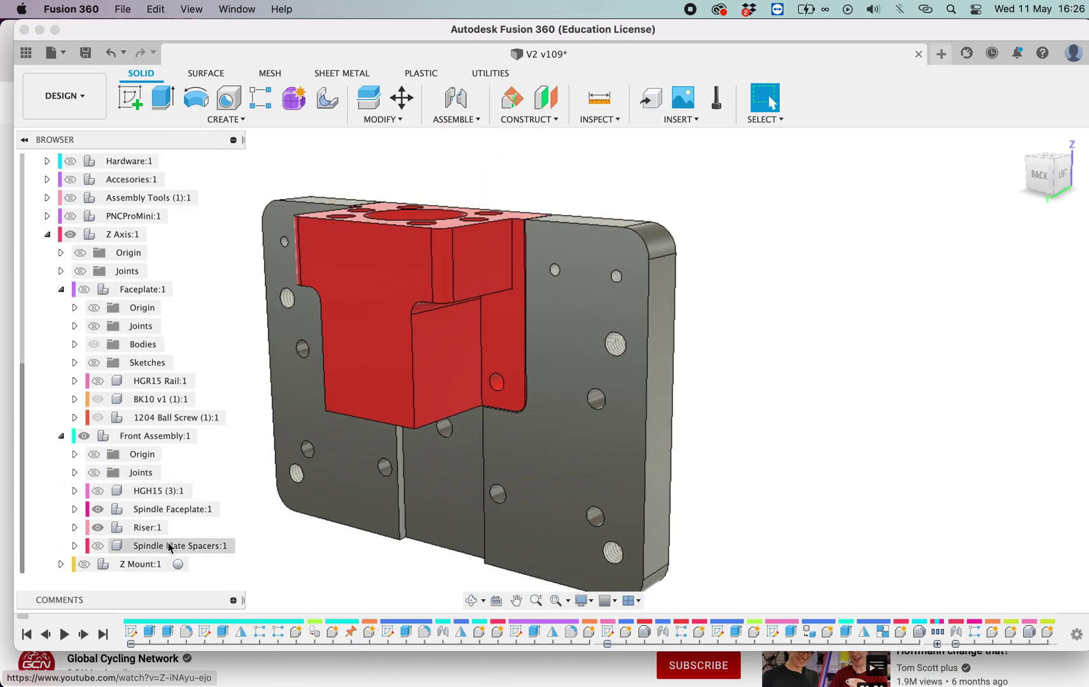
{"action": "scroll", "coordinate": [372, 543], "scroll_direction": "down", "scroll_amount": 5, "text": "shift"}
{"action": "scroll", "coordinate": [447, 500], "scroll_direction": "left", "scroll_amount": 3}
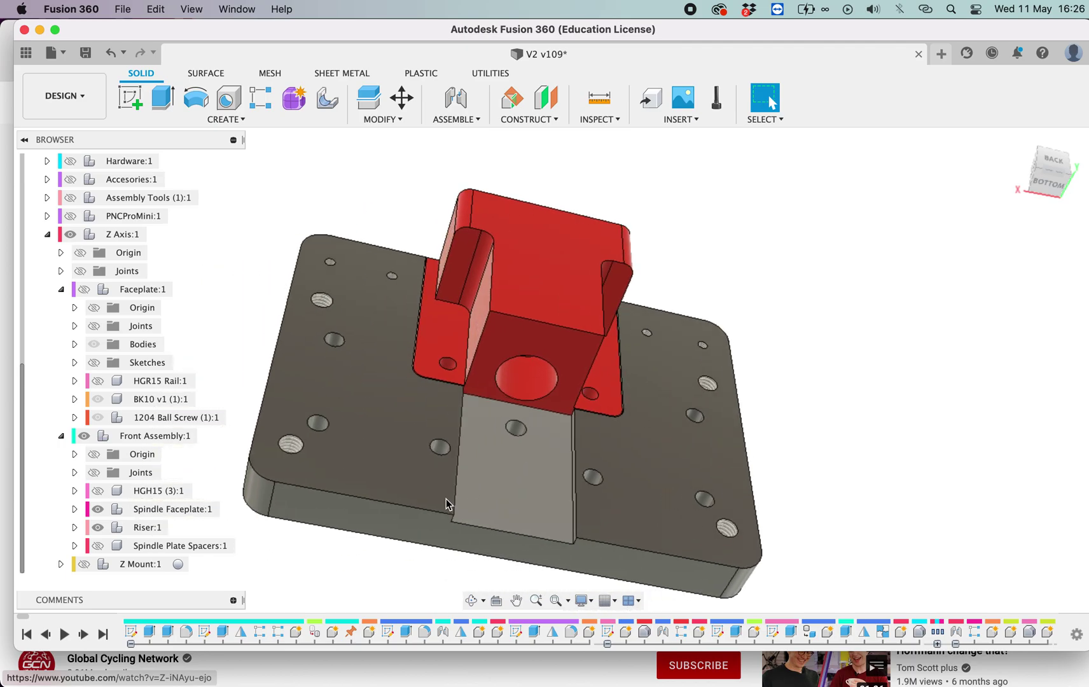
- Measure the depth of the central channel from its floor to the back face of the spindle faceplate
{"action": "scroll", "coordinate": [446, 500], "scroll_direction": "down", "scroll_amount": 2}
{"action": "key", "text": "i"}
{"action": "left_click", "coordinate": [599, 445]}
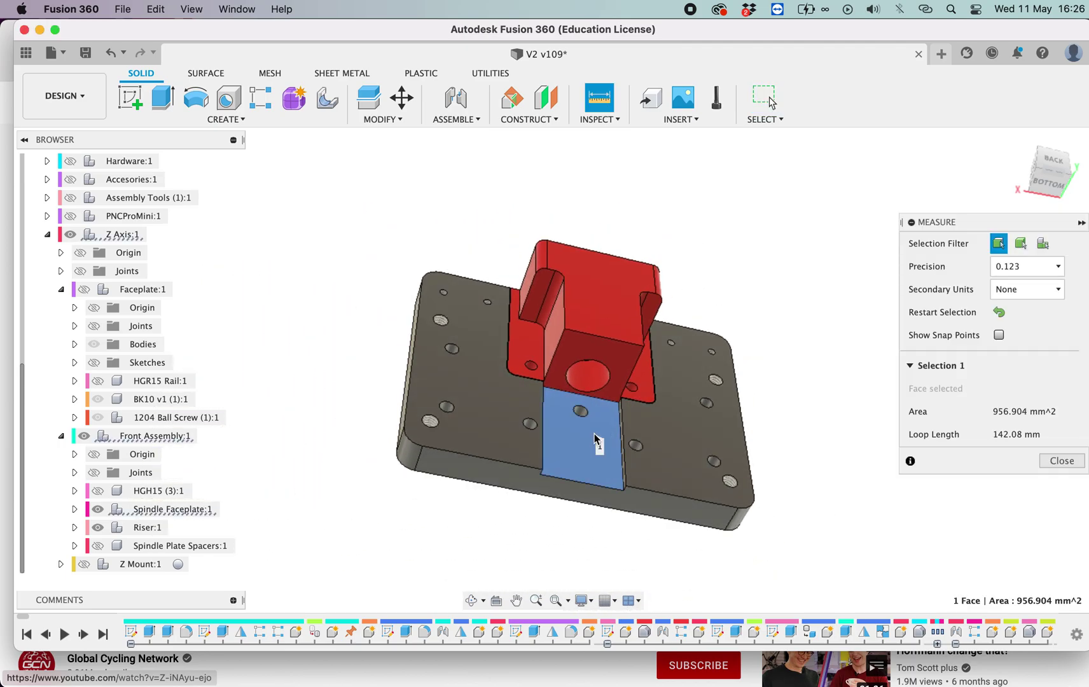
{"action": "left_click", "coordinate": [715, 445]}
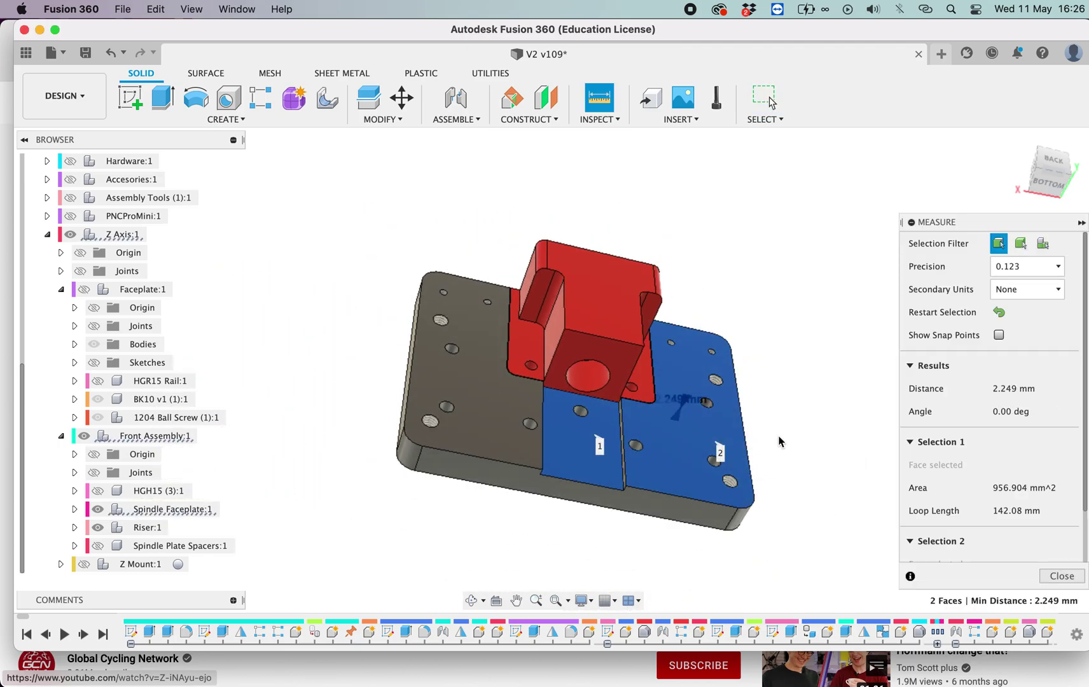
{"action": "key", "text": "Escape"}
- Set the user parameter spindleFaceplateSpacer to 1 and apply it to the model
{"action": "scroll", "coordinate": [827, 479], "scroll_direction": "right", "scroll_amount": 2, "text": "shift"}
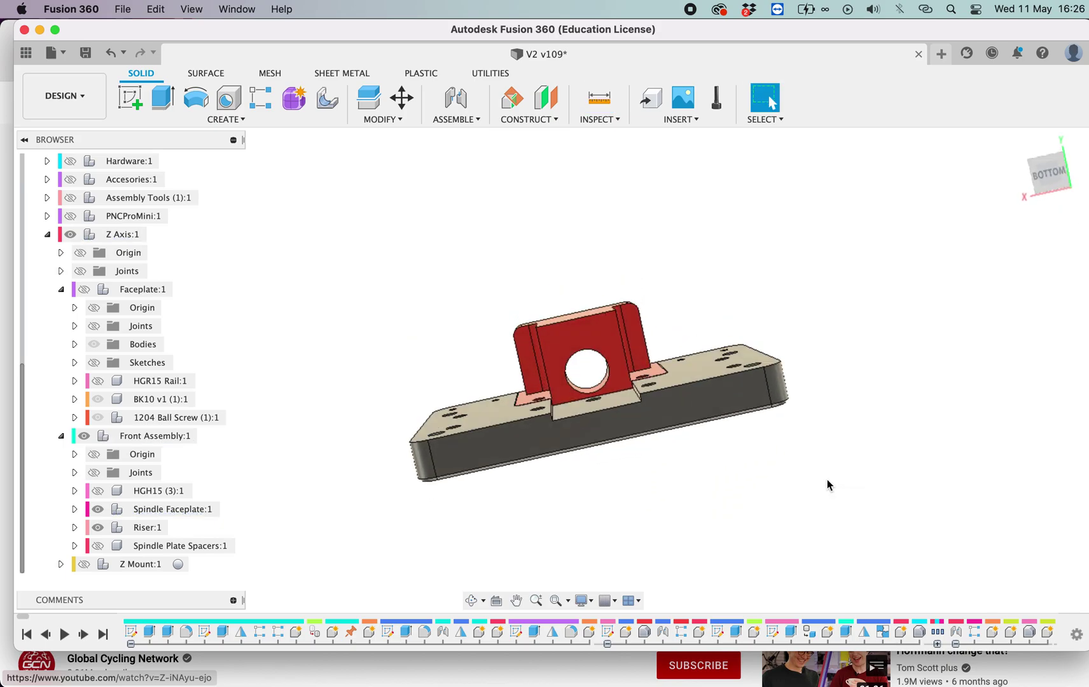
{"action": "scroll", "coordinate": [827, 486], "scroll_direction": "up", "scroll_amount": 10, "text": "shift"}
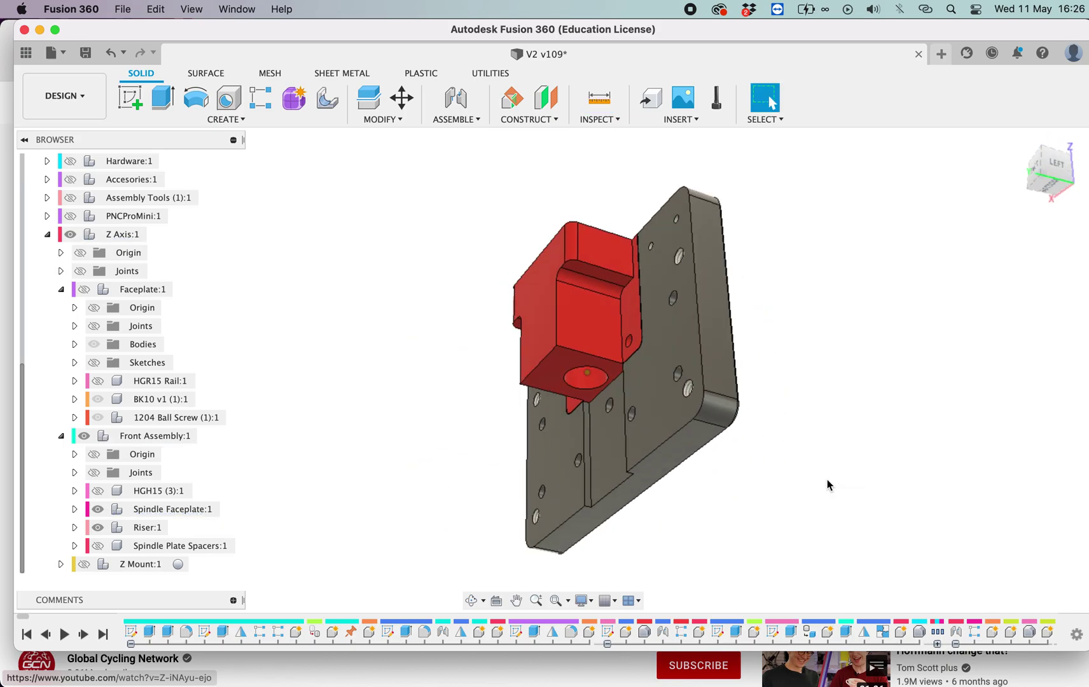
{"action": "left_click", "coordinate": [381, 120]}
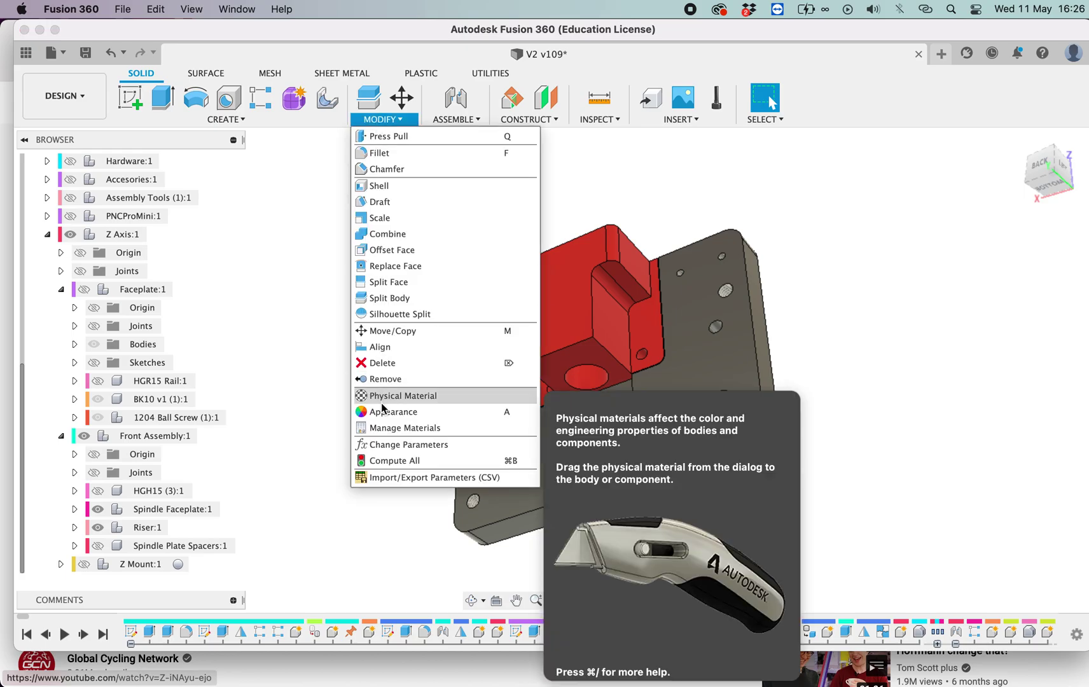
{"action": "left_click", "coordinate": [389, 445]}
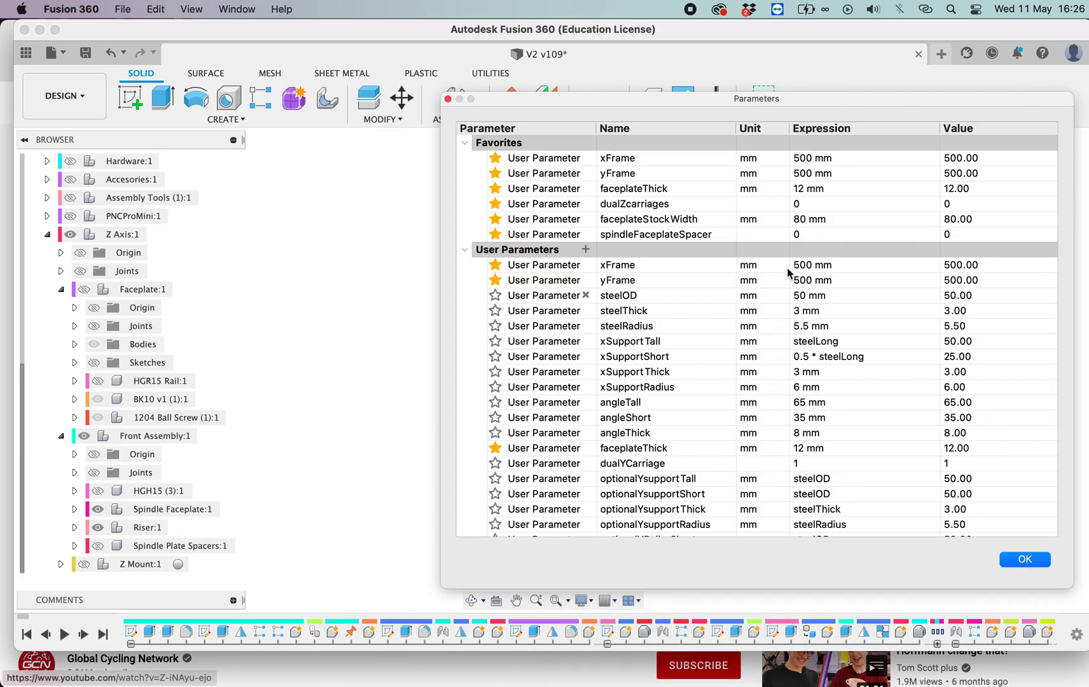
{"action": "left_click", "coordinate": [823, 235]}
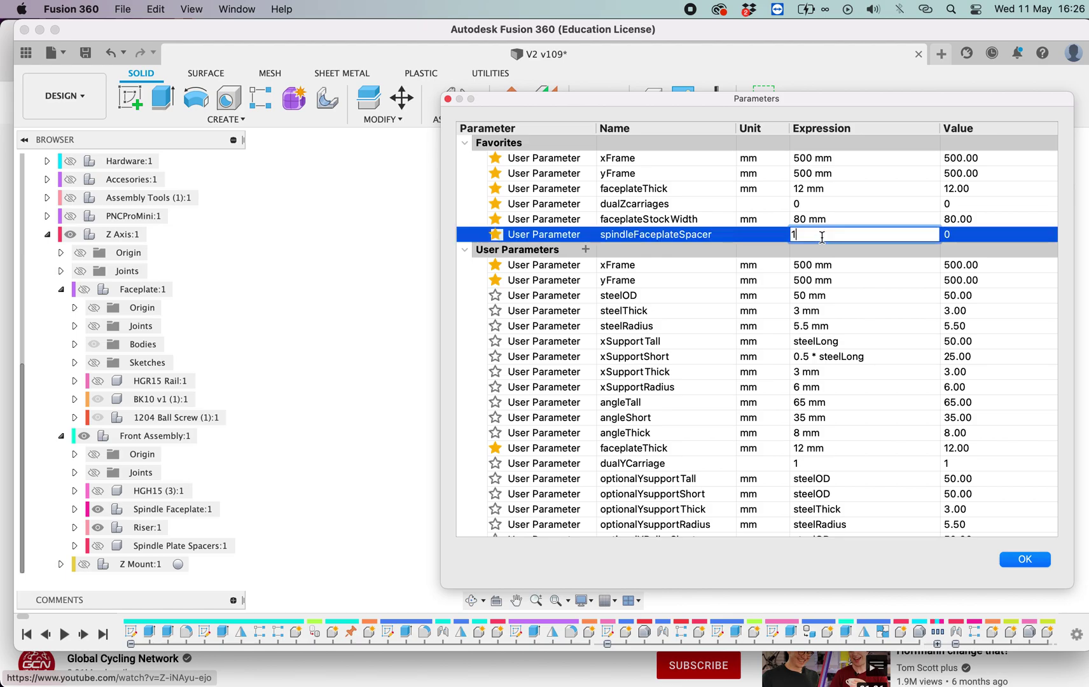
{"action": "type", "text": "1"}
{"action": "key", "text": "Return"}
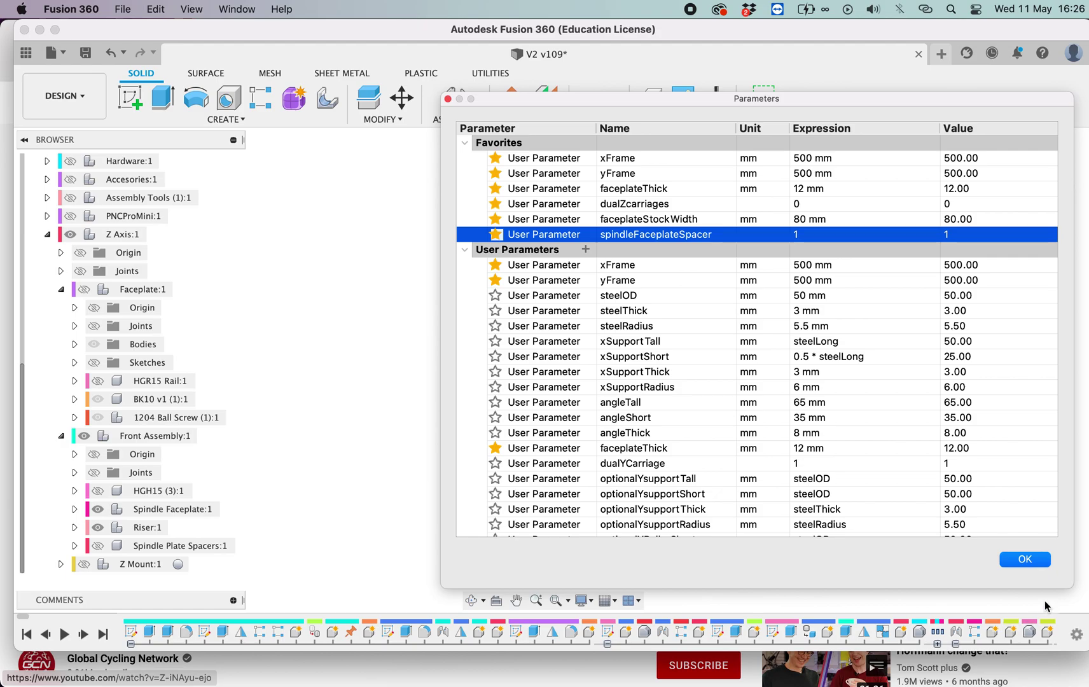
{"action": "left_click", "coordinate": [1027, 560]}
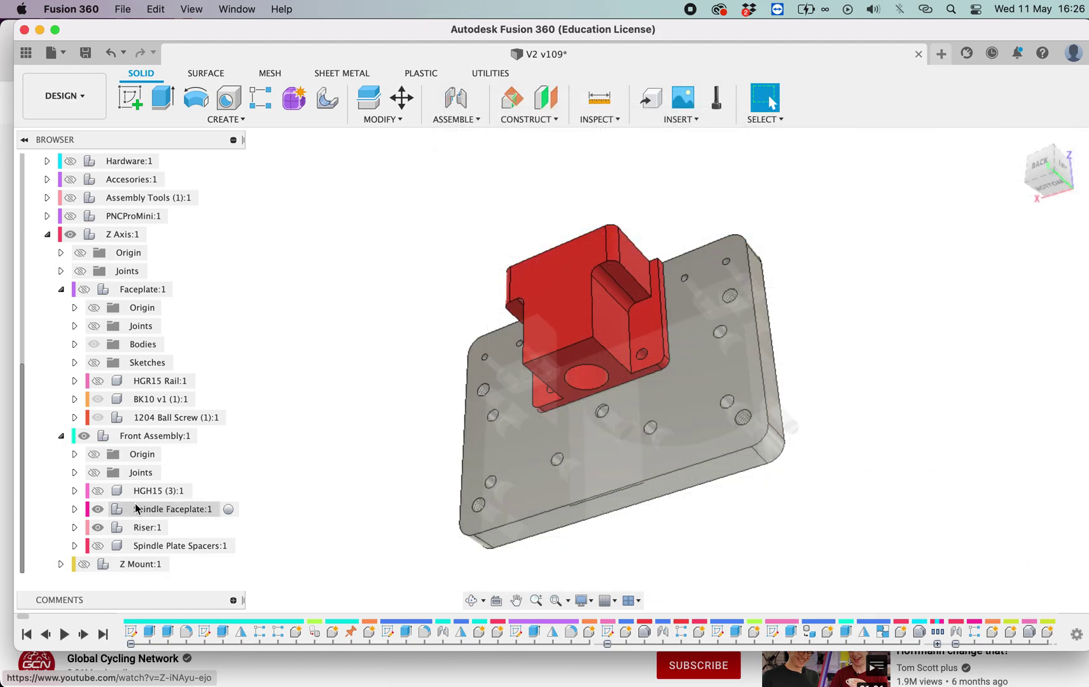
- Show the Spindle Plate Spacers component and inspect the spacers on the back of the spindle faceplate
{"action": "left_click", "coordinate": [97, 546]}
{"action": "scroll", "coordinate": [717, 574], "scroll_direction": "down", "scroll_amount": 5, "text": "shift"}
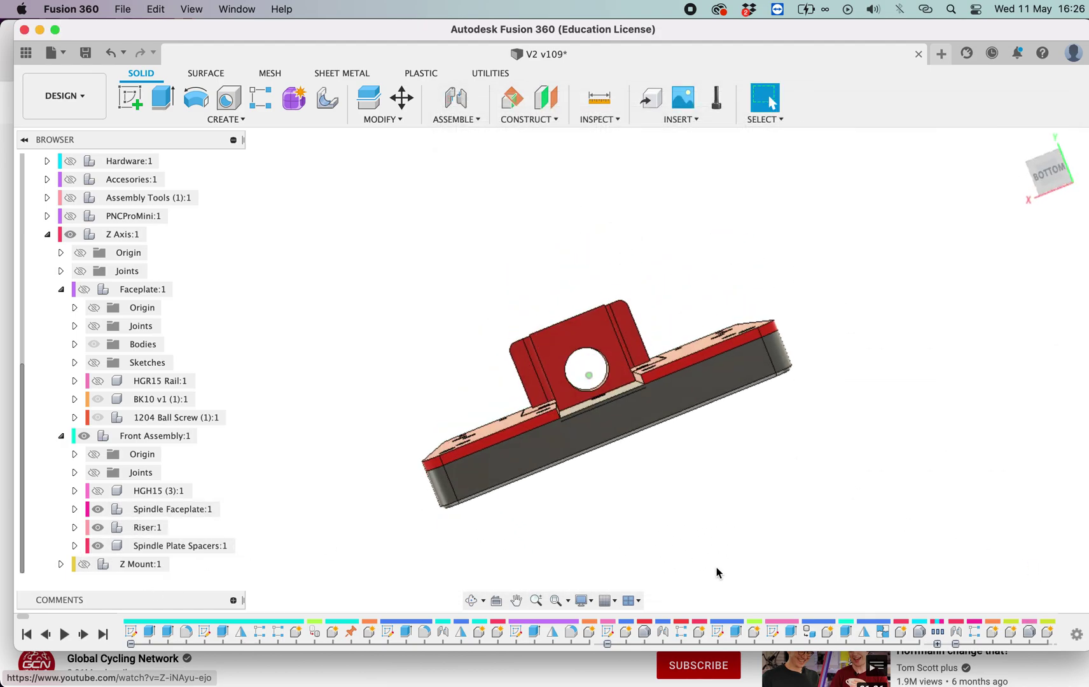
{"action": "scroll", "coordinate": [717, 573], "scroll_direction": "up", "scroll_amount": 4, "text": "shift"}
{"action": "scroll", "coordinate": [684, 453], "scroll_direction": "up", "scroll_amount": 2, "text": "shift"}
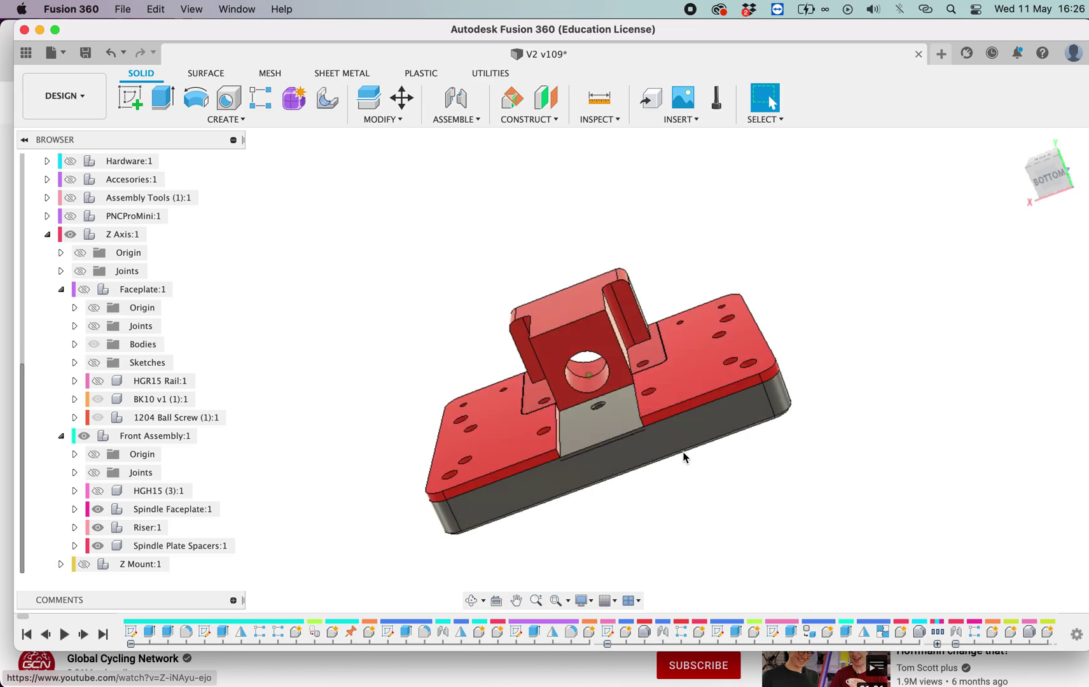
- Examine the spindle plate spacers, the channel between them and the front of the spindle faceplate from several angles
{"action": "scroll", "coordinate": [565, 498], "scroll_direction": "up", "scroll_amount": 5, "text": "shift"}
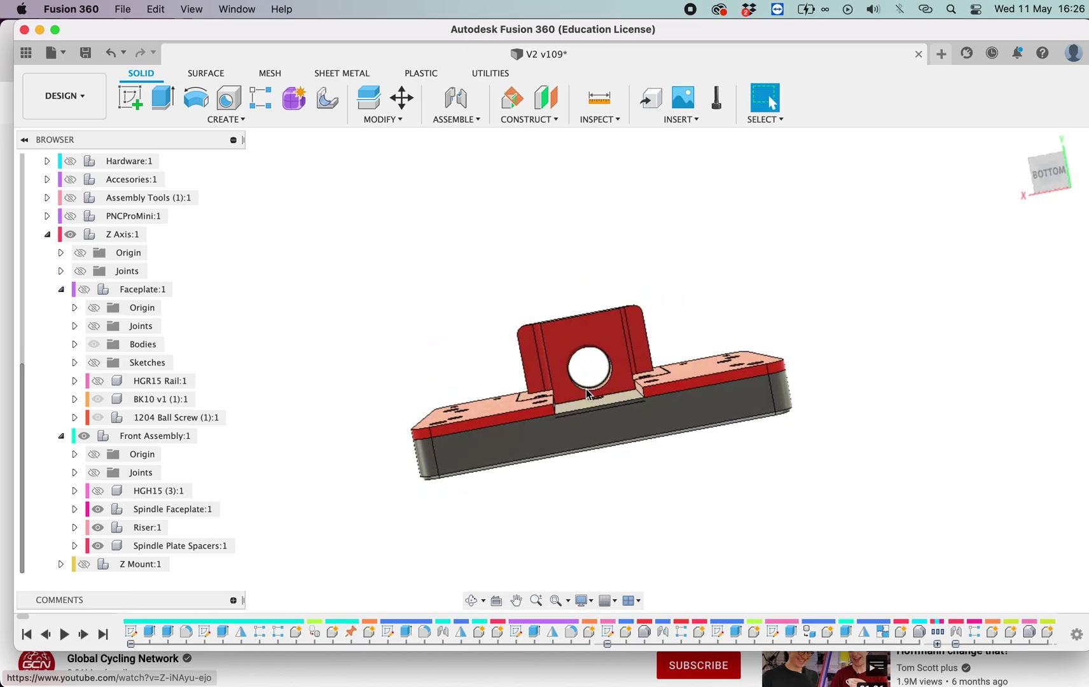
{"action": "scroll", "coordinate": [461, 509], "scroll_direction": "down", "scroll_amount": 5, "text": "shift"}
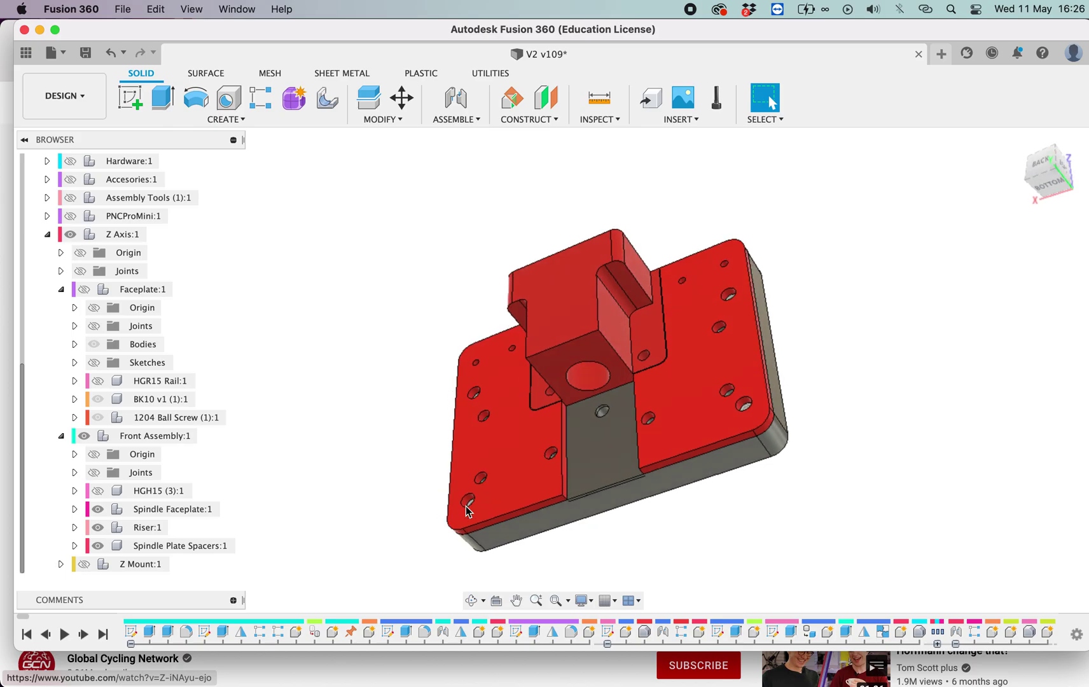
{"action": "scroll", "coordinate": [581, 508], "scroll_direction": "down", "scroll_amount": 10, "text": "shift"}
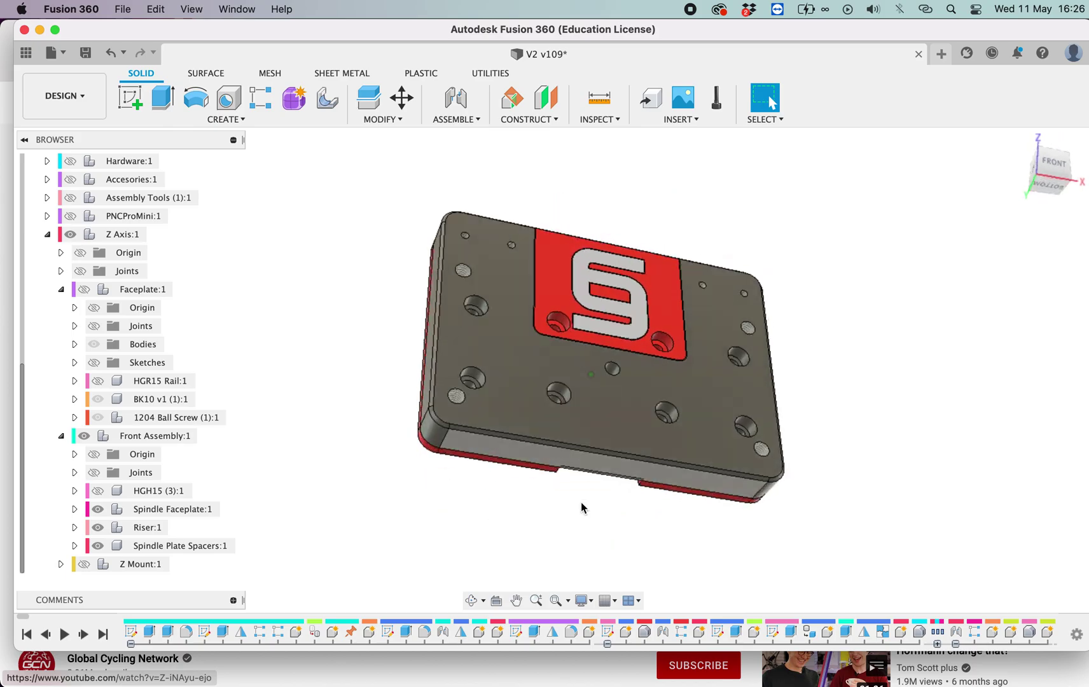
{"action": "scroll", "coordinate": [582, 502], "scroll_direction": "down", "scroll_amount": 8, "text": "shift"}
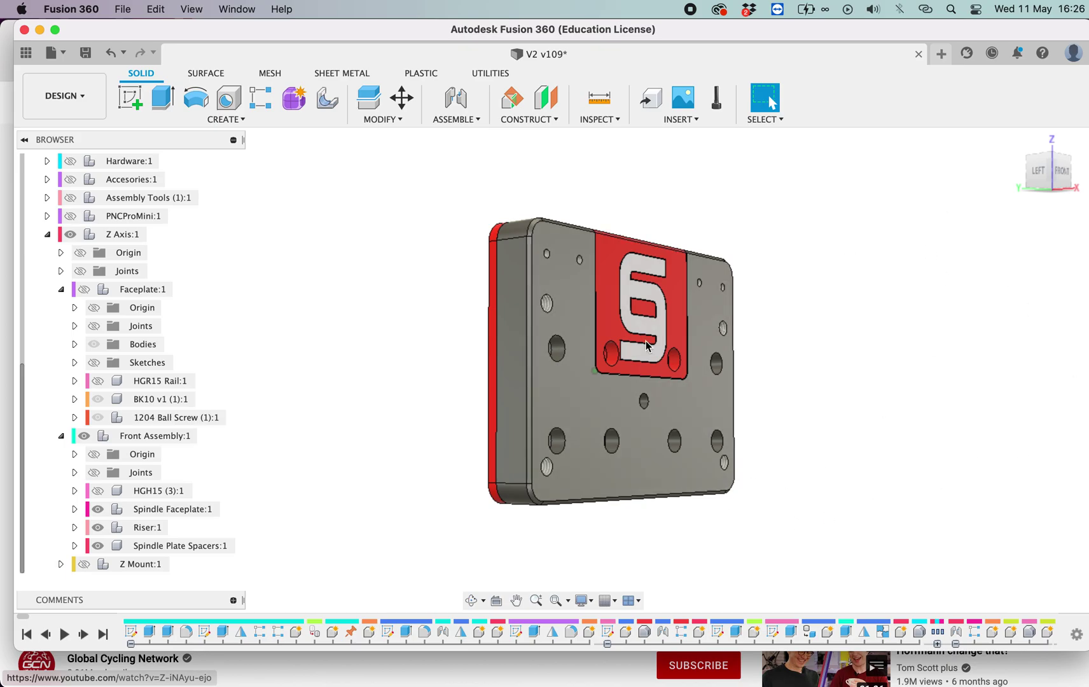
{"action": "scroll", "coordinate": [435, 492], "scroll_direction": "left", "scroll_amount": 6, "text": "shift"}
{"action": "scroll", "coordinate": [435, 496], "scroll_direction": "down", "scroll_amount": 8, "text": "shift"}
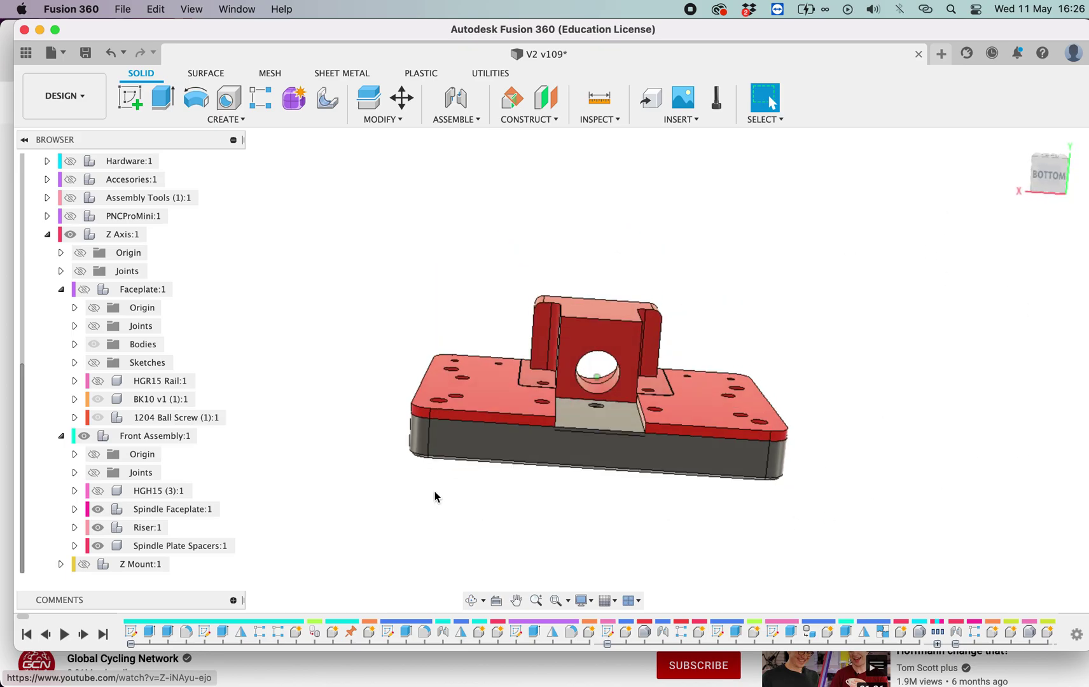
{"action": "scroll", "coordinate": [435, 492], "scroll_direction": "down", "scroll_amount": 5, "text": "shift"}
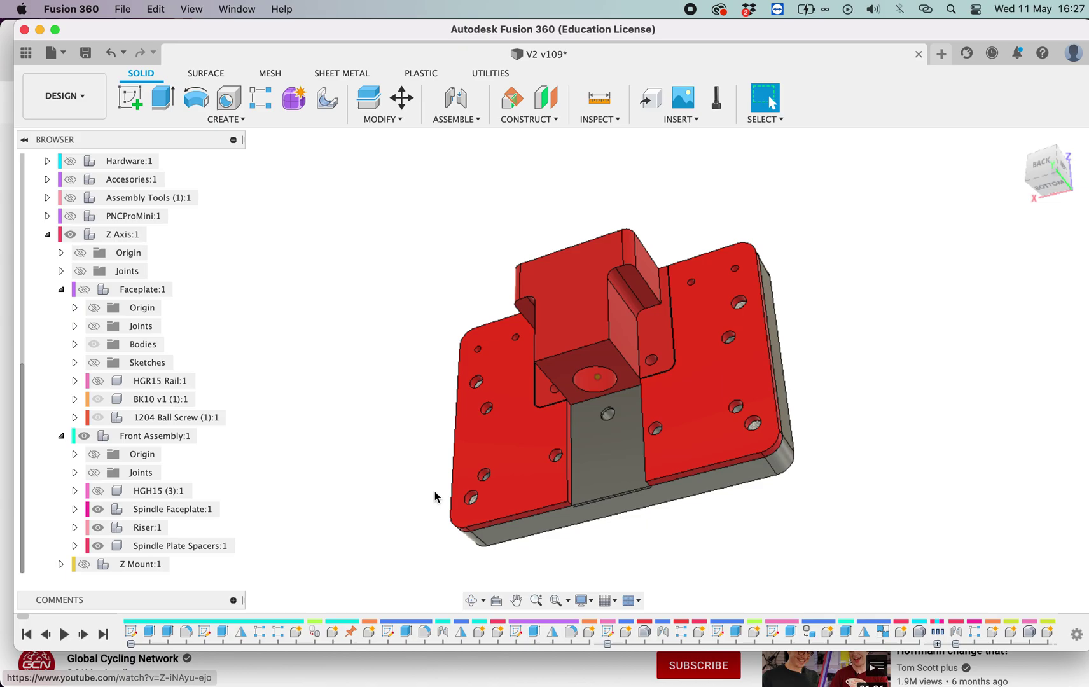
- Hide the Spindle Plate Spacers to view the spindle faceplate without them, and show them again
{"action": "left_click", "coordinate": [103, 547]}
{"action": "scroll", "coordinate": [674, 479], "scroll_direction": "right", "scroll_amount": 8, "text": "shift"}
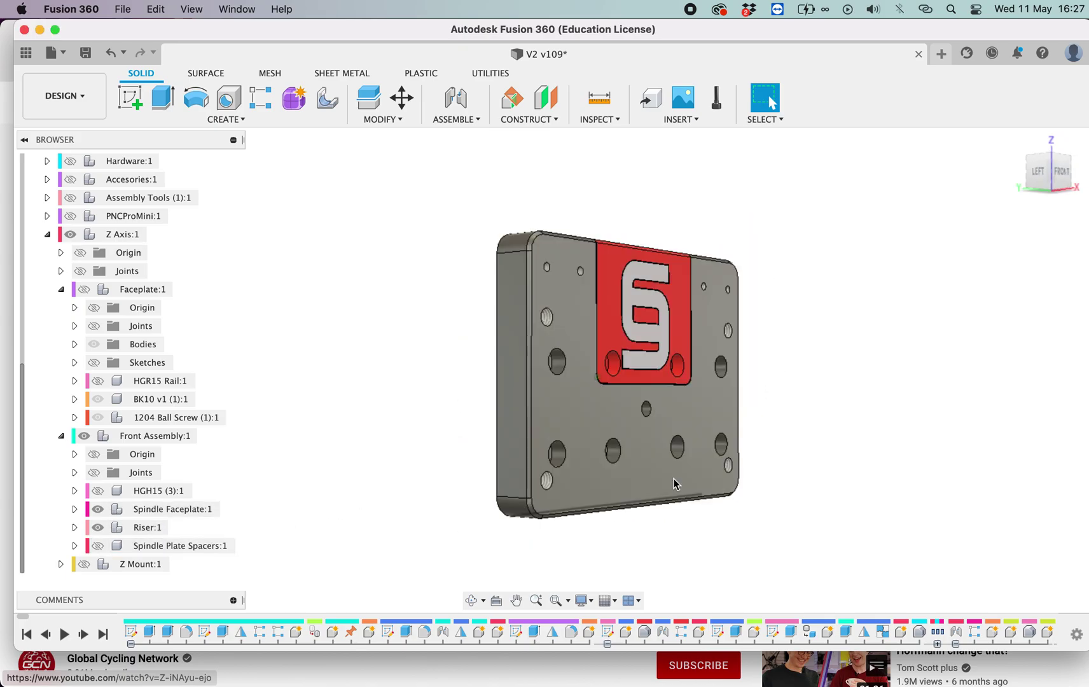
{"action": "scroll", "coordinate": [673, 479], "scroll_direction": "down", "scroll_amount": 4}
{"action": "left_click", "coordinate": [97, 546]}
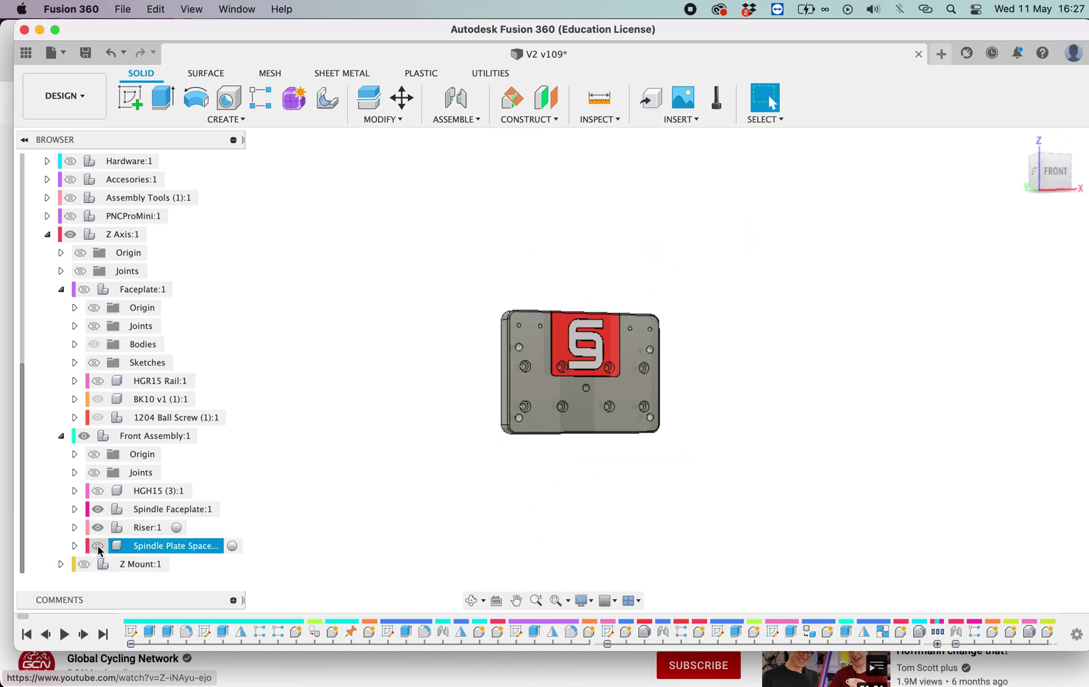
- Show the Faceplate component and the HGH15 (3) carriages to view the spacers within the complete Z axis
{"action": "left_click", "coordinate": [97, 381]}
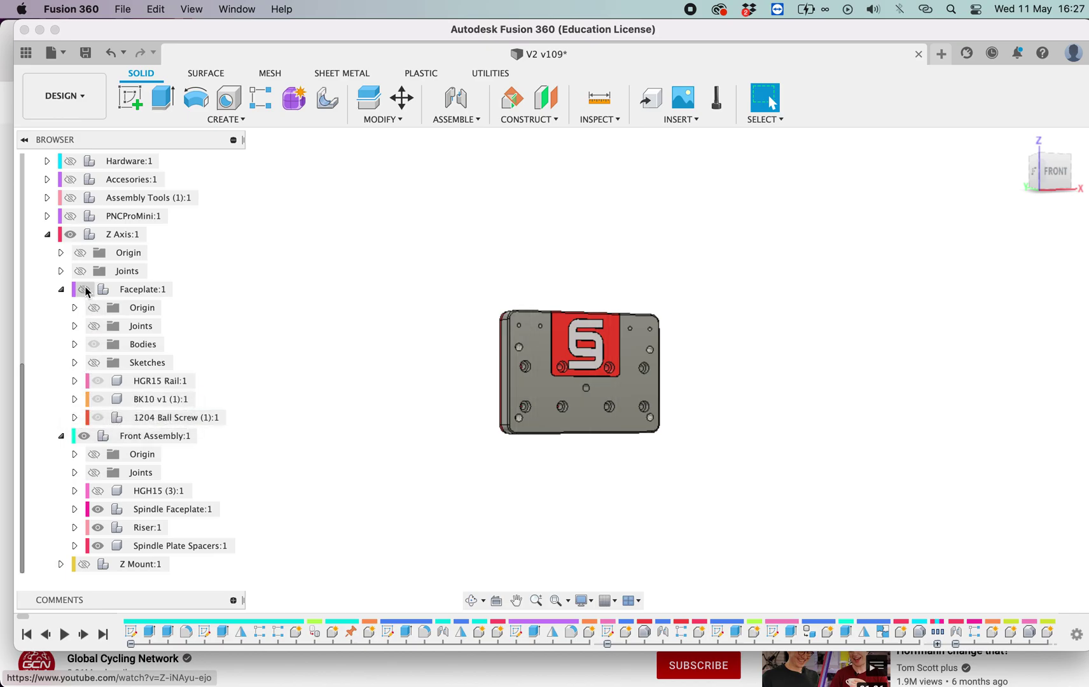
{"action": "left_click", "coordinate": [85, 289]}
{"action": "scroll", "coordinate": [430, 410], "scroll_direction": "down", "scroll_amount": 5, "text": "shift"}
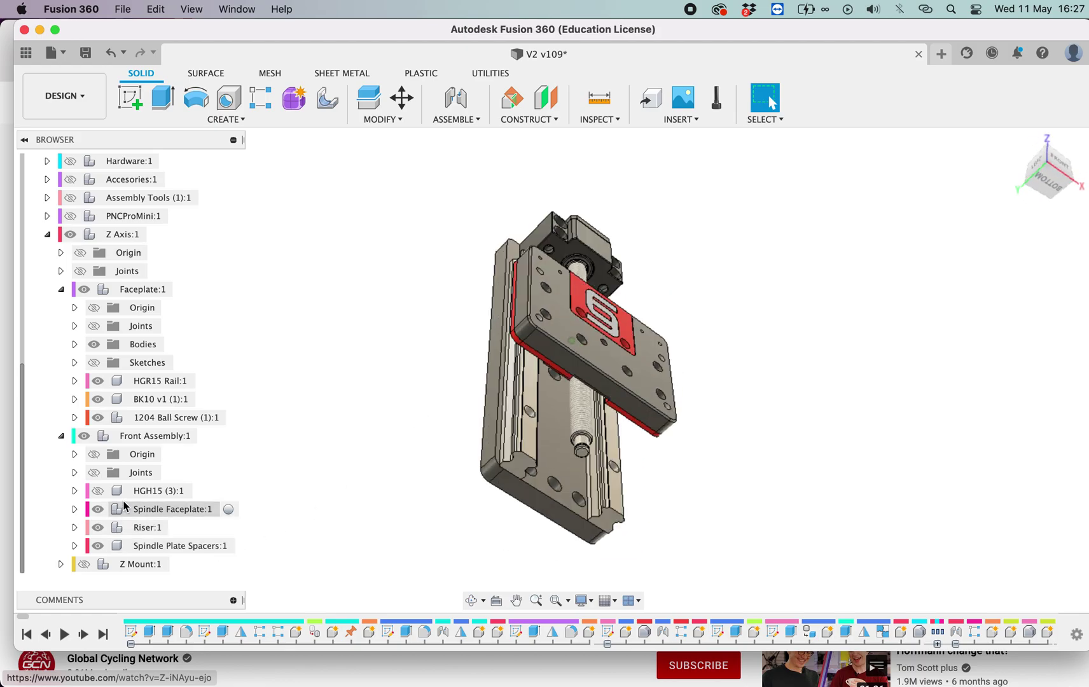
{"action": "left_click", "coordinate": [98, 491]}
{"action": "scroll", "coordinate": [516, 498], "scroll_direction": "right", "scroll_amount": 5, "text": "shift"}
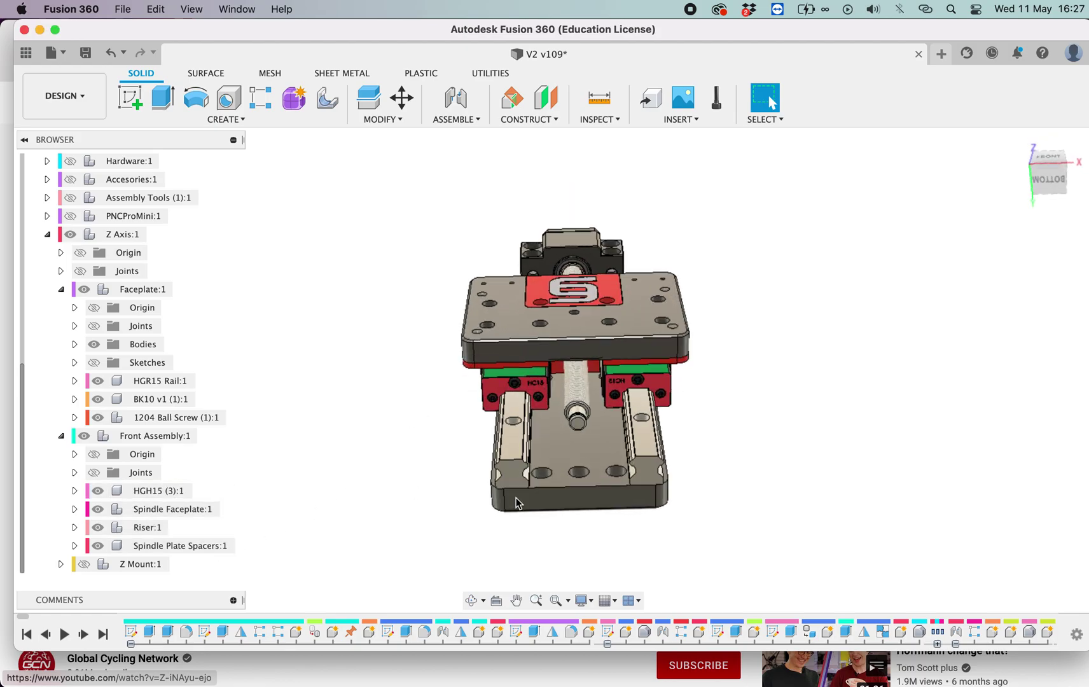
{"action": "scroll", "coordinate": [516, 498], "scroll_direction": "up", "scroll_amount": 5}
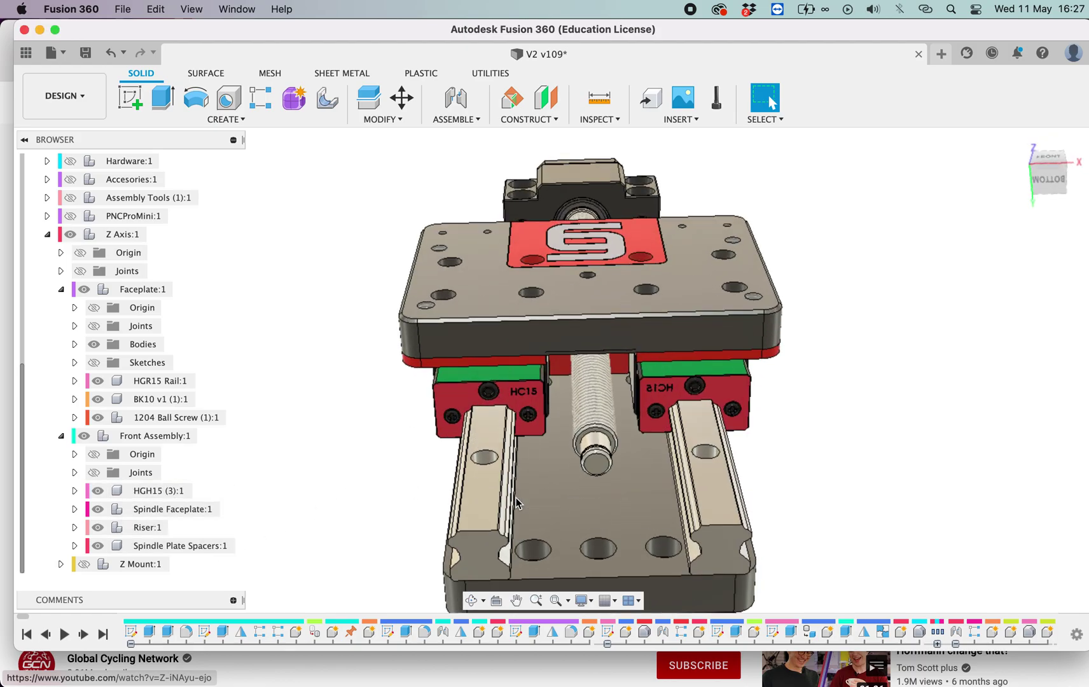
- Hide the Spindle Plate Spacers and inspect the gap between the HGH15 carriages and the spindle faceplate
{"action": "left_click", "coordinate": [97, 546]}
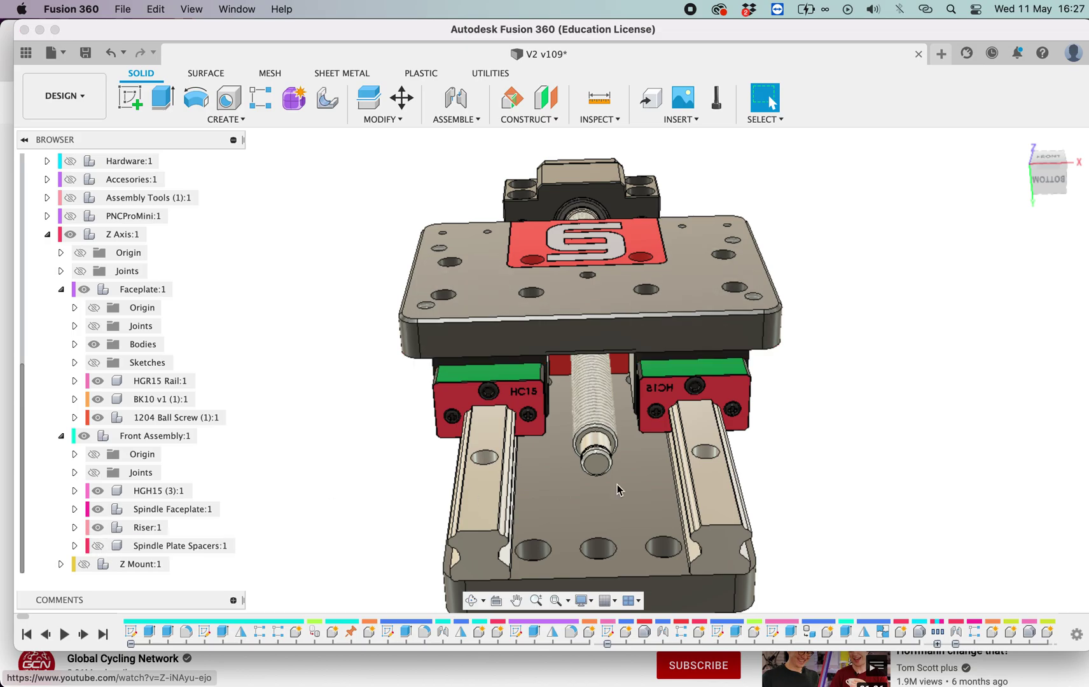
{"action": "scroll", "coordinate": [393, 398], "scroll_direction": "down", "scroll_amount": 5, "text": "shift"}
{"action": "scroll", "coordinate": [393, 398], "scroll_direction": "up", "scroll_amount": 3, "text": "shift"}
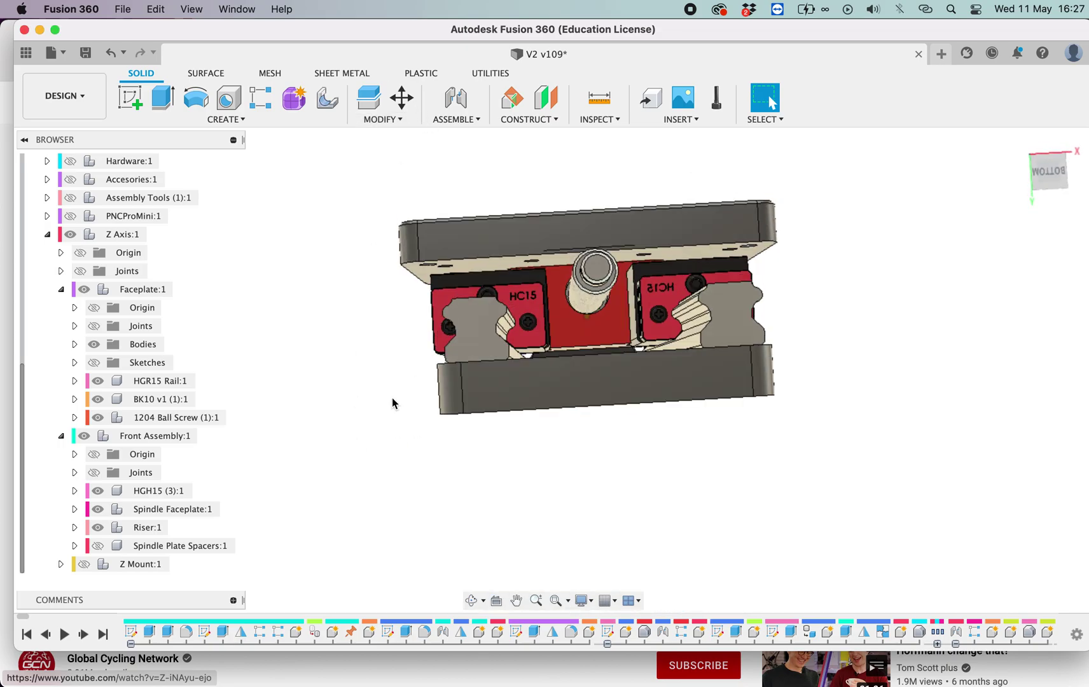
{"action": "scroll", "coordinate": [410, 362], "scroll_direction": "up", "scroll_amount": 5, "text": "shift"}
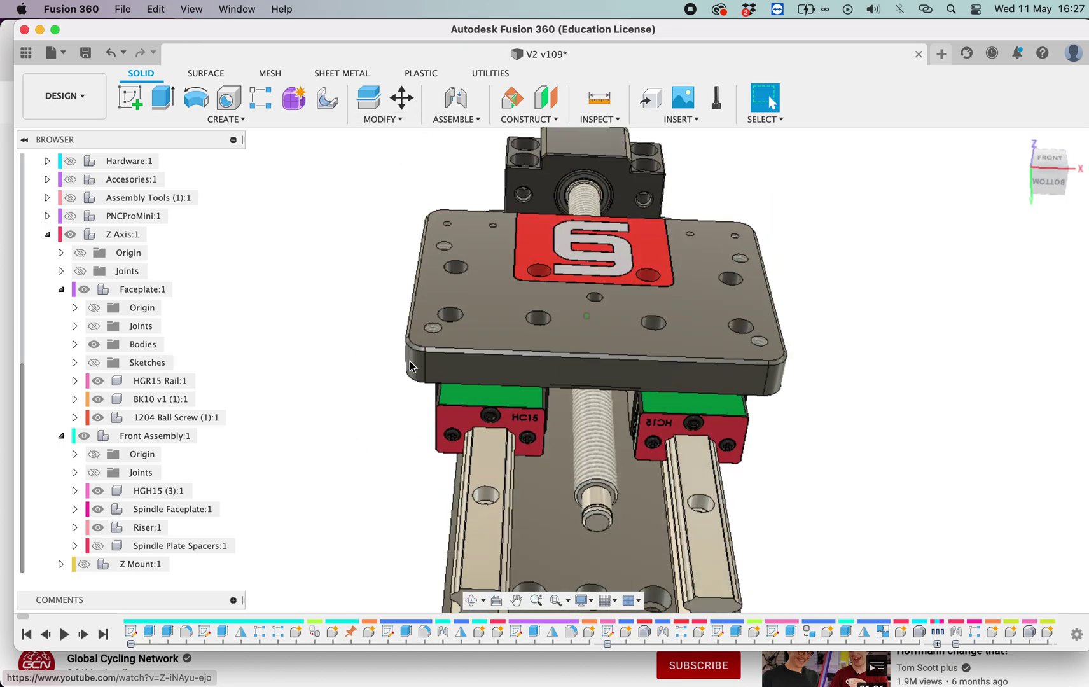
- Set the user parameter spindleFaceplateSpacer to 0 and apply it to the model
{"action": "left_click", "coordinate": [405, 120]}
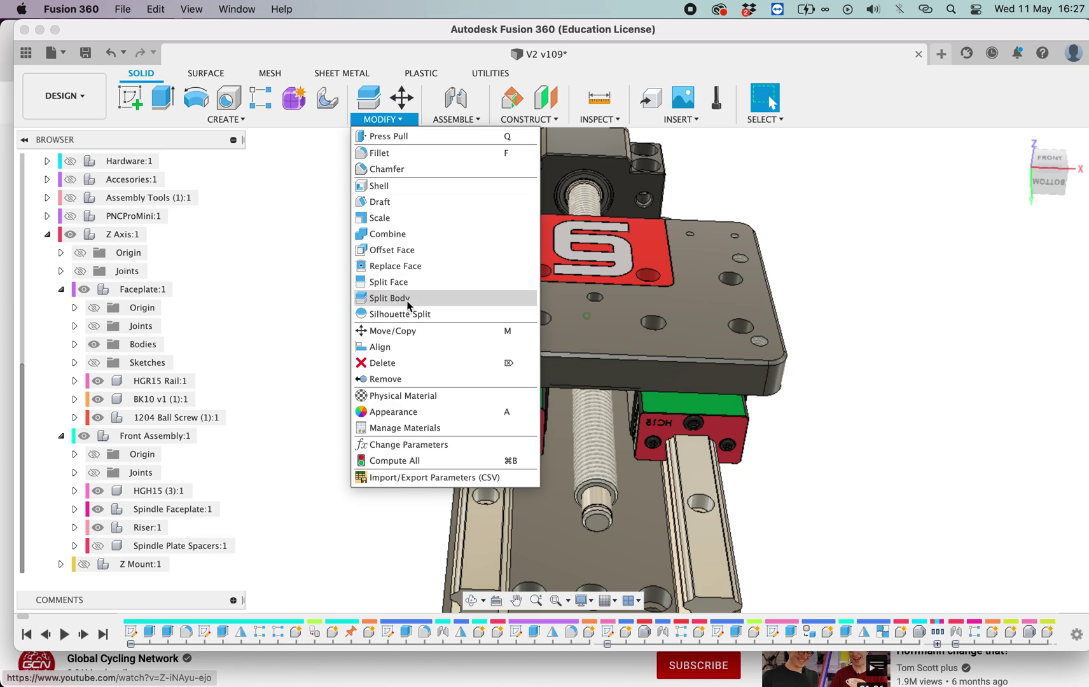
{"action": "left_click", "coordinate": [420, 445]}
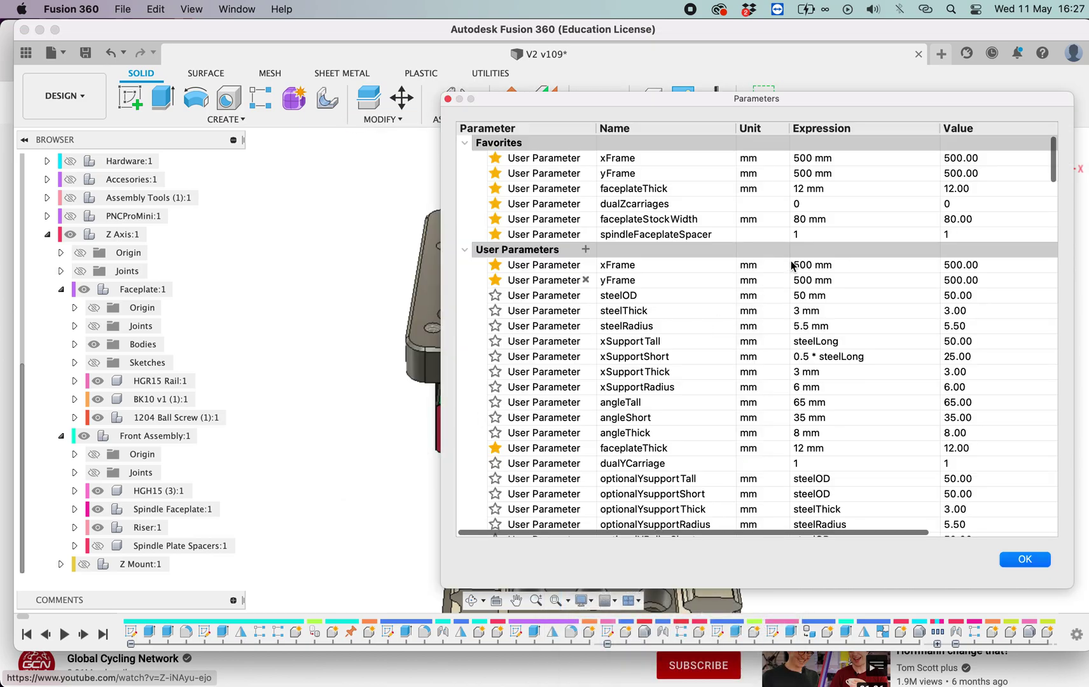
{"action": "double_click", "coordinate": [823, 235]}
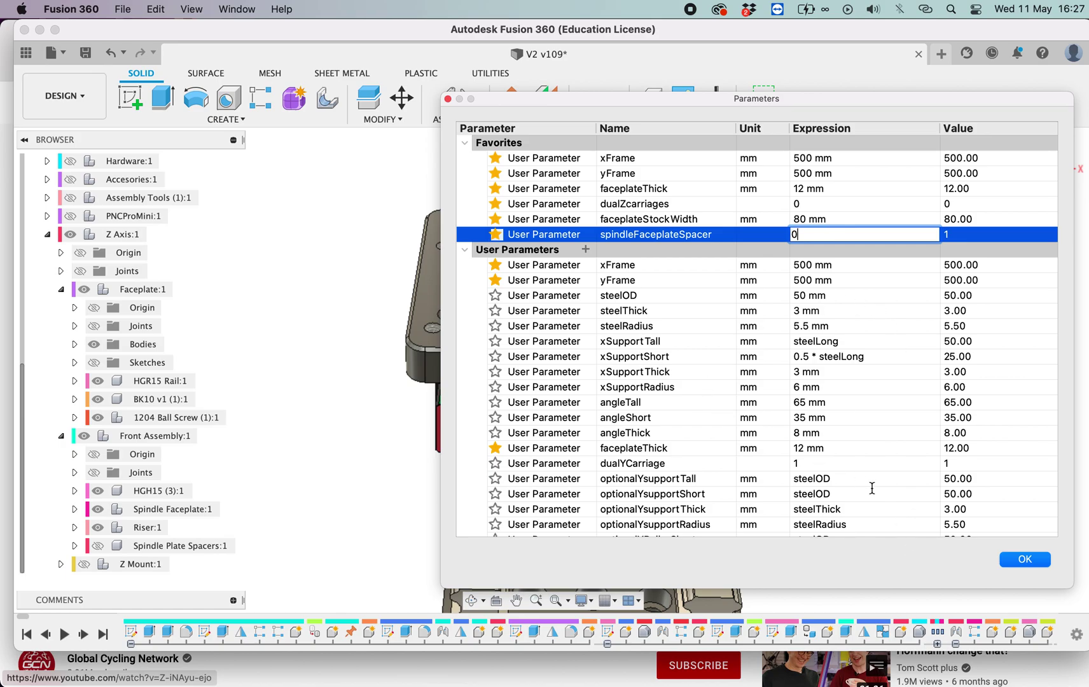
{"action": "key", "text": "Return"}
{"action": "left_click", "coordinate": [1013, 559]}
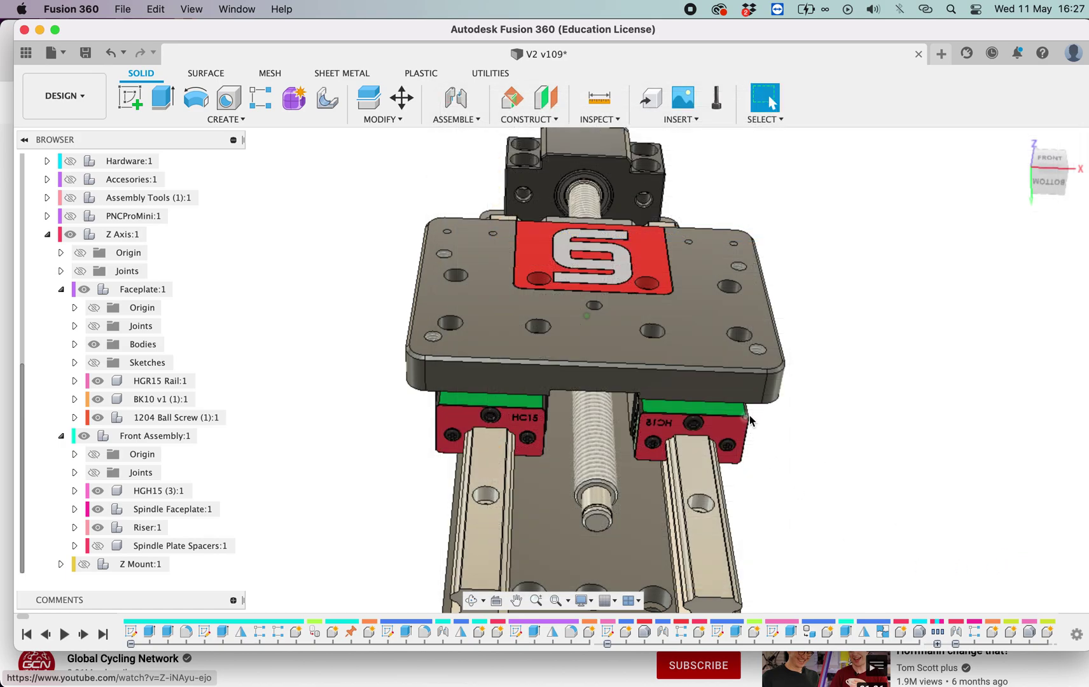
{"action": "scroll", "coordinate": [749, 414], "scroll_direction": "down", "scroll_amount": 5}
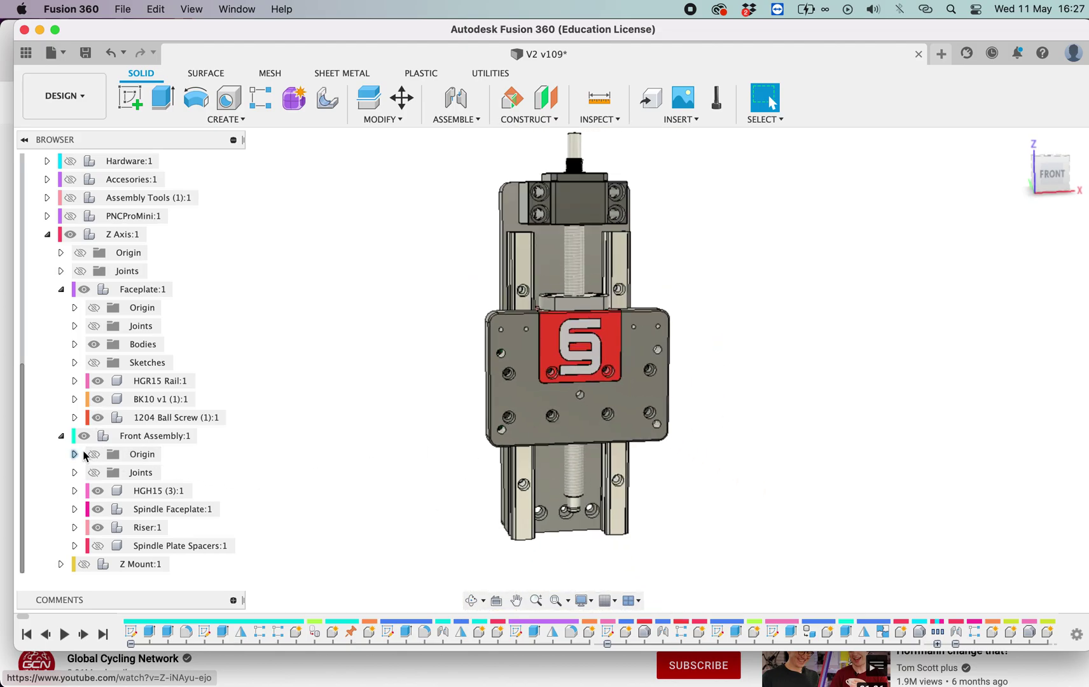
- Hide the Front Assembly to view the rails and ball screw on the rear faceplate, and show it again
{"action": "left_click", "coordinate": [84, 436]}
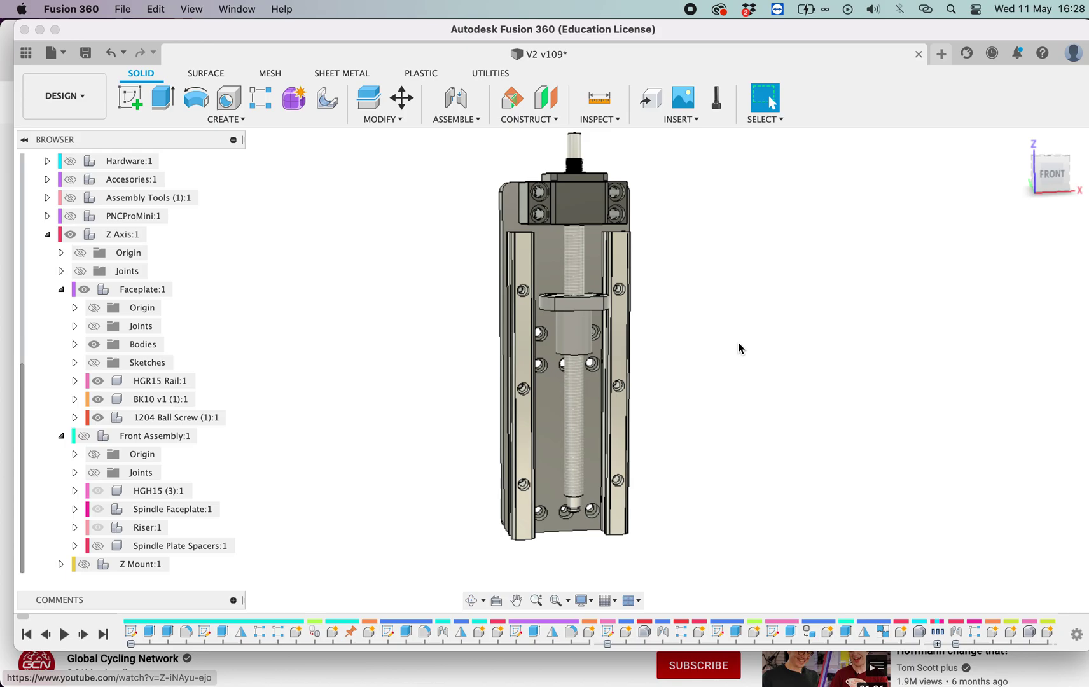
{"action": "left_click", "coordinate": [738, 349]}
{"action": "scroll", "coordinate": [739, 349], "scroll_direction": "down", "scroll_amount": 3, "text": "shift"}
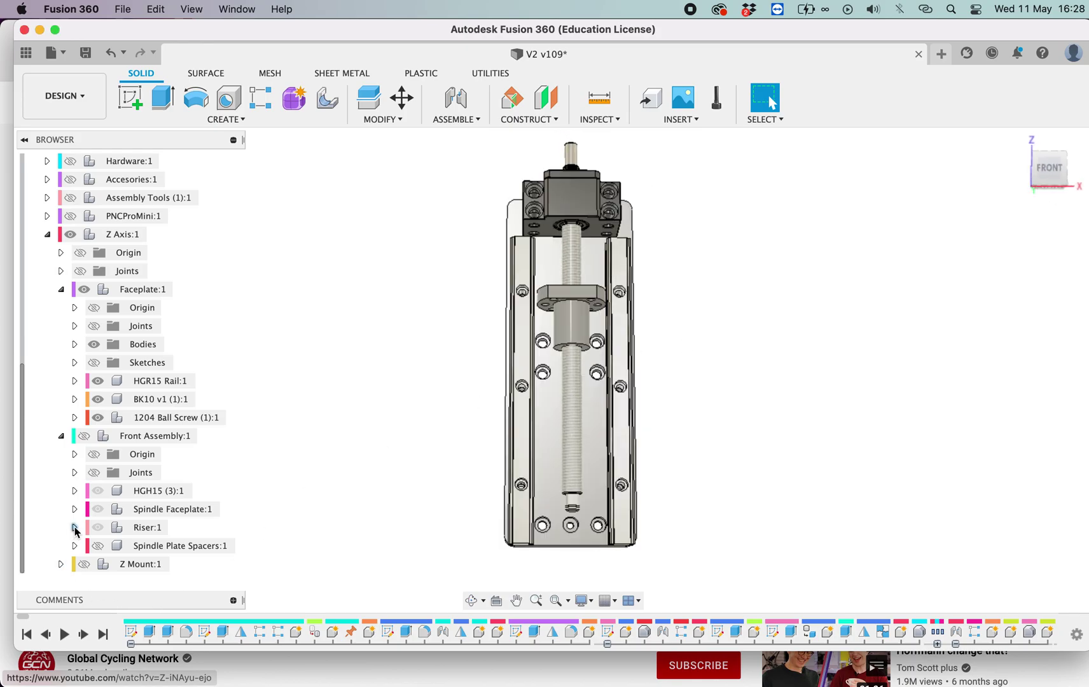
{"action": "left_click", "coordinate": [84, 436]}
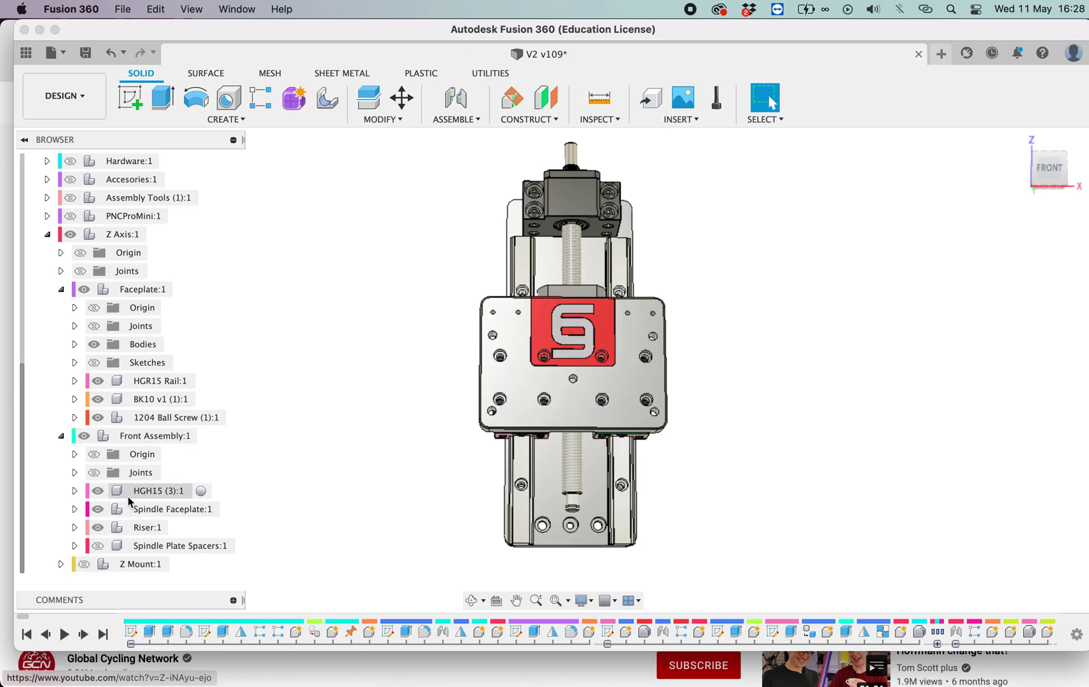
- Move the spindle faceplate slightly along the Z rails and inspect the single-carriage assembly
{"action": "scroll", "coordinate": [464, 453], "scroll_direction": "left", "scroll_amount": 3, "text": "shift"}
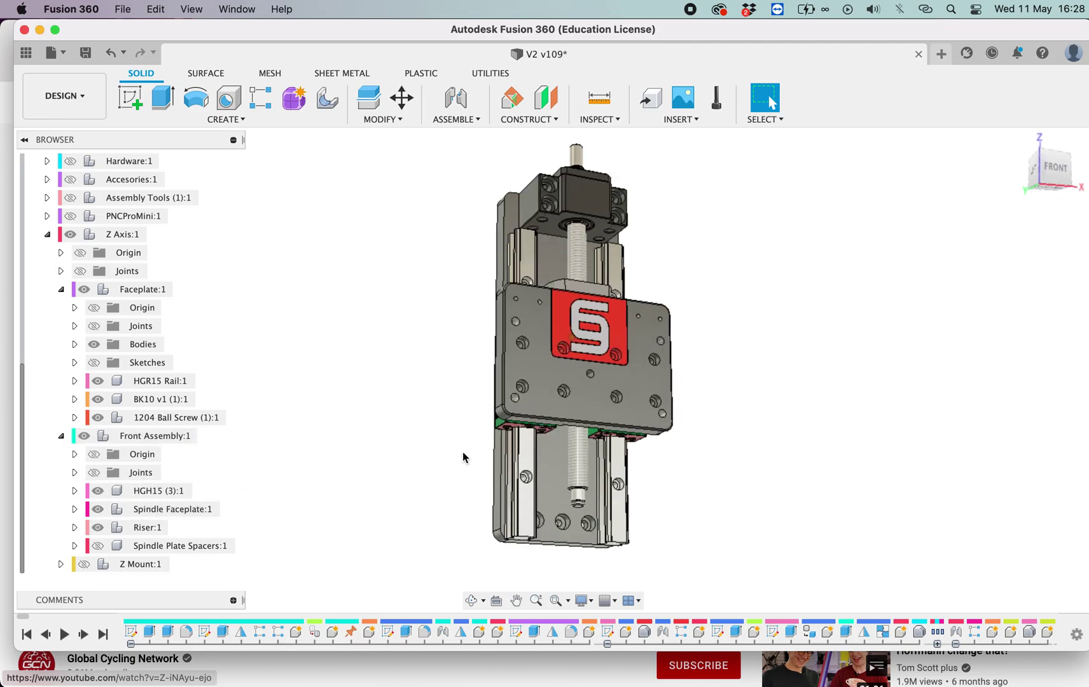
{"action": "scroll", "coordinate": [463, 453], "scroll_direction": "down", "scroll_amount": 2}
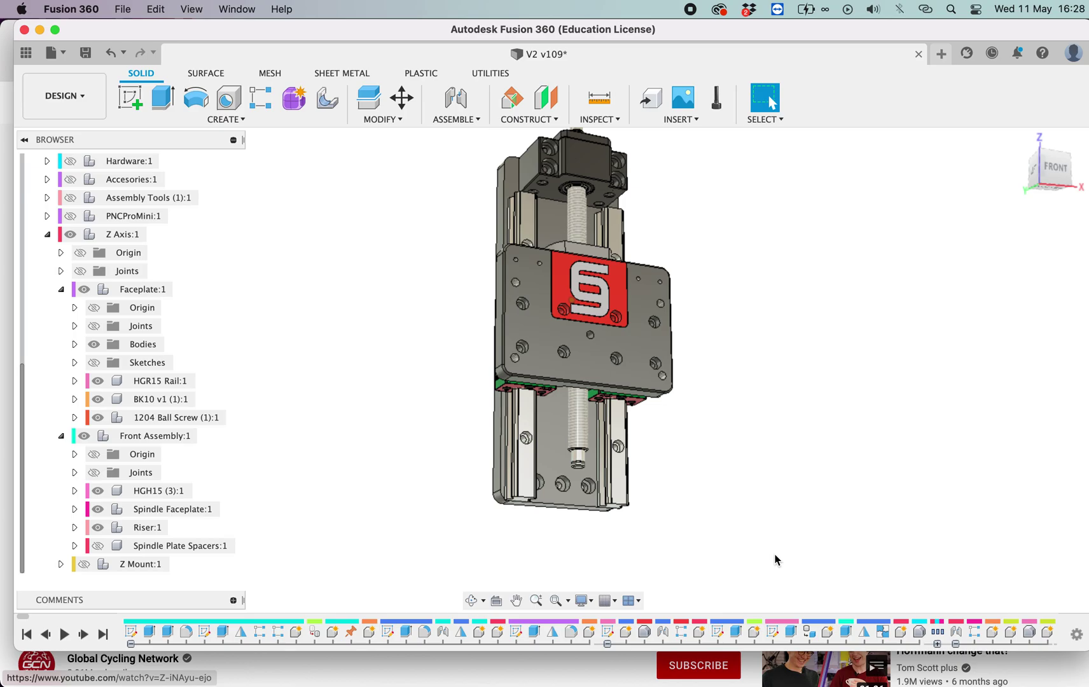
{"action": "scroll", "coordinate": [775, 554], "scroll_direction": "down", "scroll_amount": 3, "text": "shift"}
{"action": "scroll", "coordinate": [775, 555], "scroll_direction": "up", "scroll_amount": 4, "text": "shift"}
{"action": "scroll", "coordinate": [775, 555], "scroll_direction": "up", "scroll_amount": 2, "text": "shift"}
{"action": "mouse_move", "coordinate": [647, 360]}
{"action": "left_mouse_down"}
{"action": "mouse_move", "coordinate": [649, 285]}
{"action": "mouse_move", "coordinate": [647, 351]}
{"action": "left_mouse_up"}
{"action": "scroll", "coordinate": [688, 354], "scroll_direction": "down", "scroll_amount": 3, "text": "shift"}
{"action": "scroll", "coordinate": [689, 355], "scroll_direction": "left", "scroll_amount": 2, "text": "shift"}
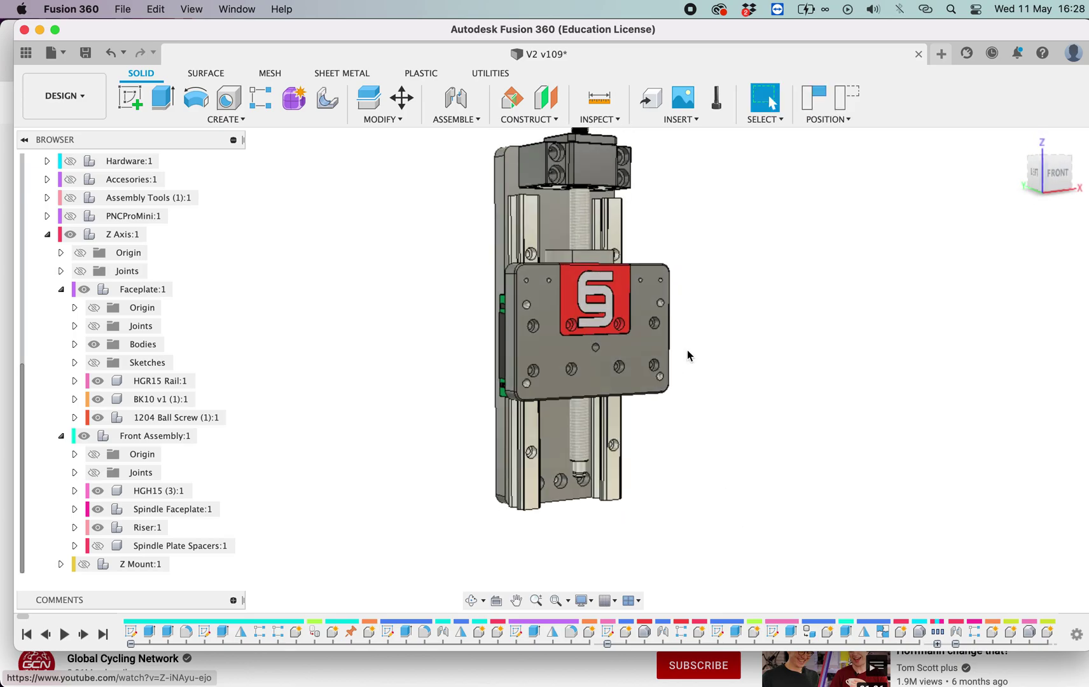
- Set the user parameter dualZcarriages to 1 and apply it to the model
{"action": "scroll", "coordinate": [689, 354], "scroll_direction": "up", "scroll_amount": 2}
{"action": "left_click", "coordinate": [385, 119]}
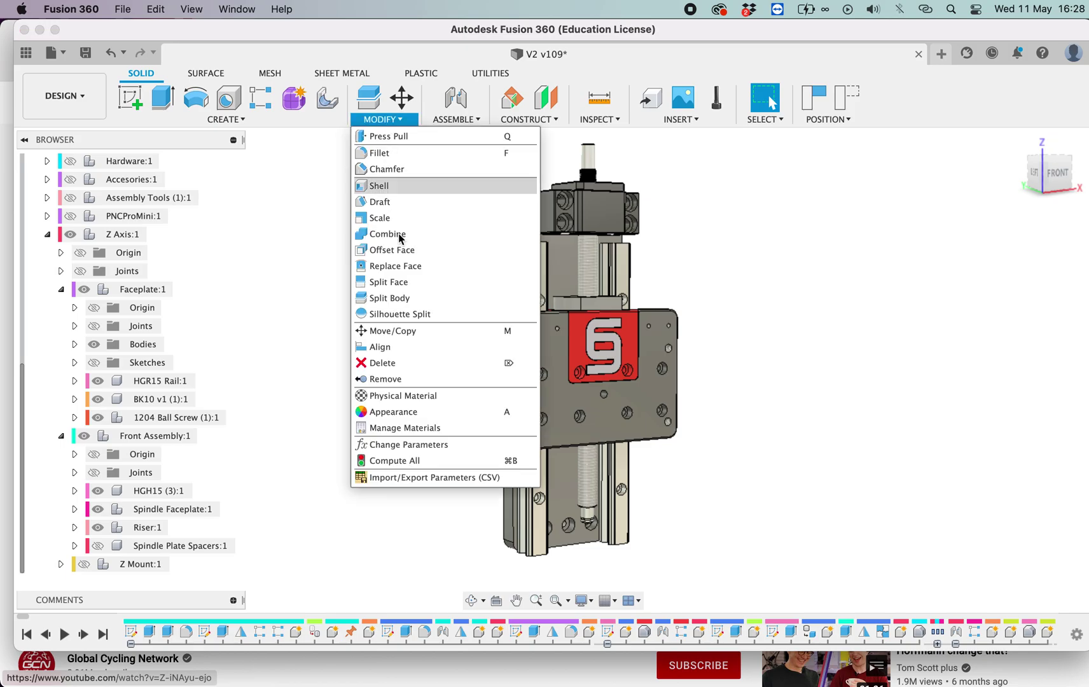
{"action": "left_click", "coordinate": [401, 445]}
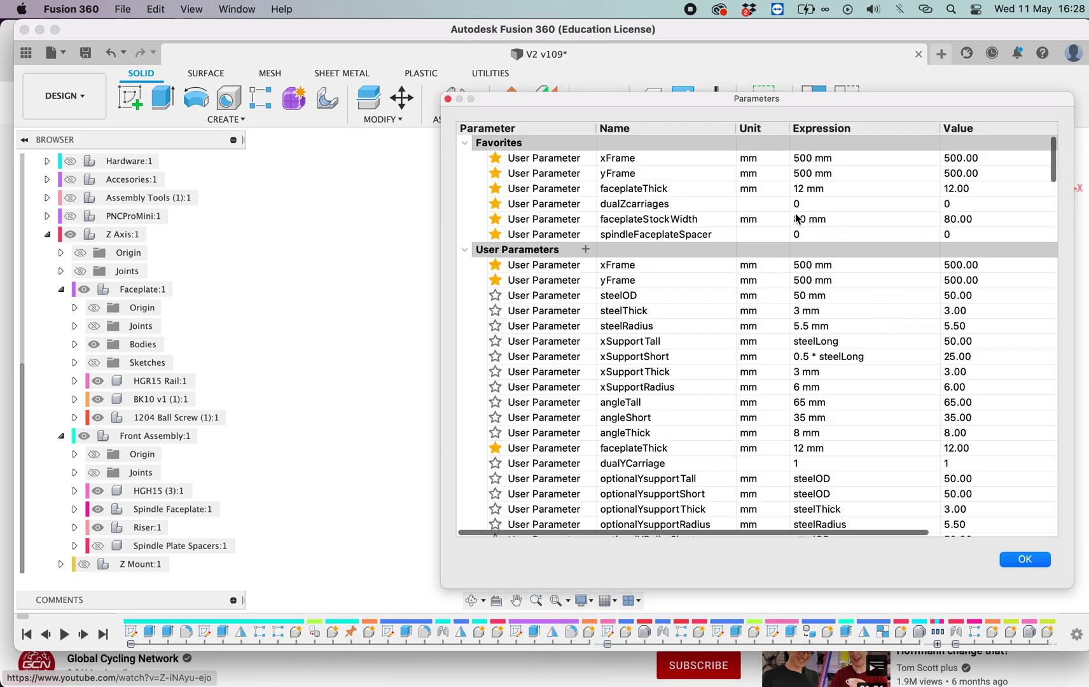
{"action": "left_click", "coordinate": [827, 194]}
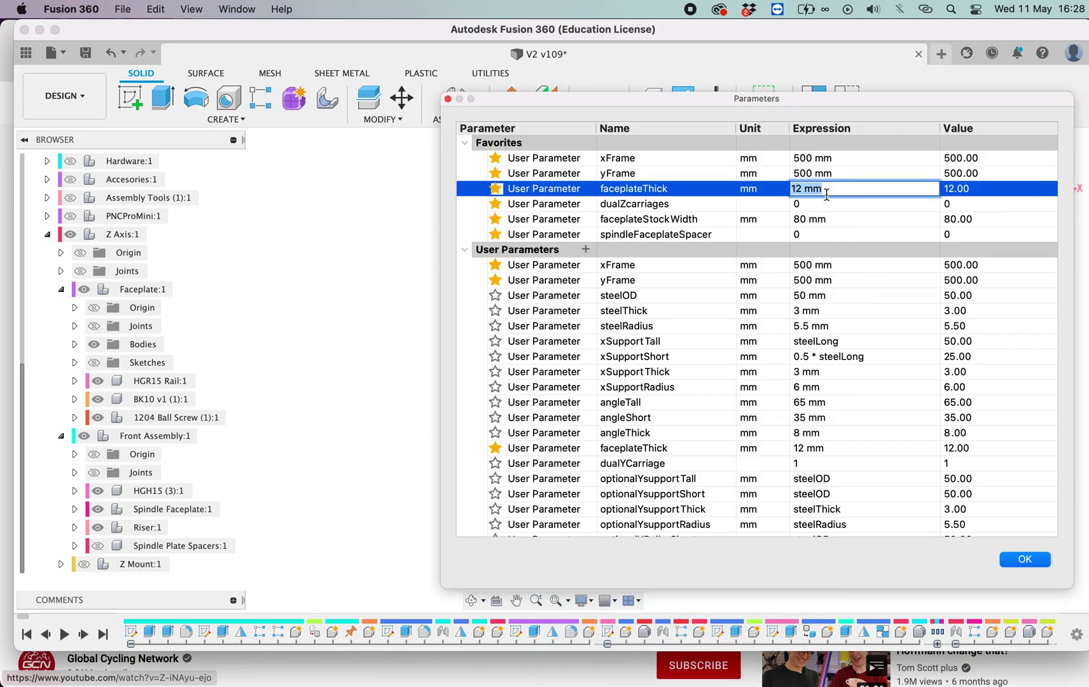
{"action": "left_click", "coordinate": [812, 204]}
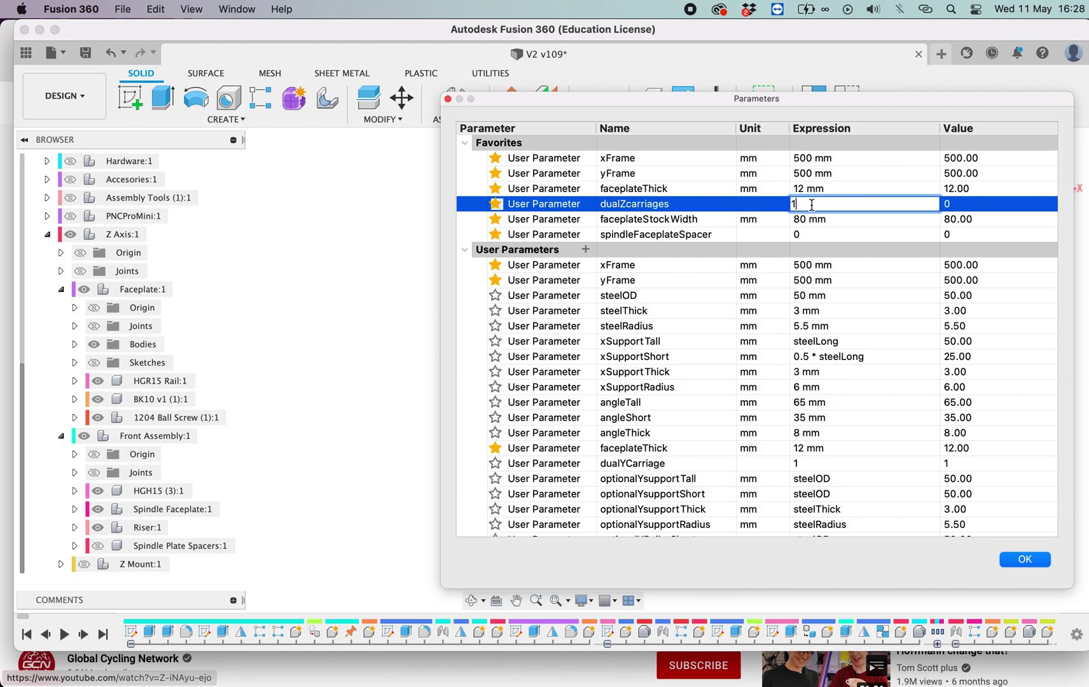
{"action": "key", "text": "Return"}
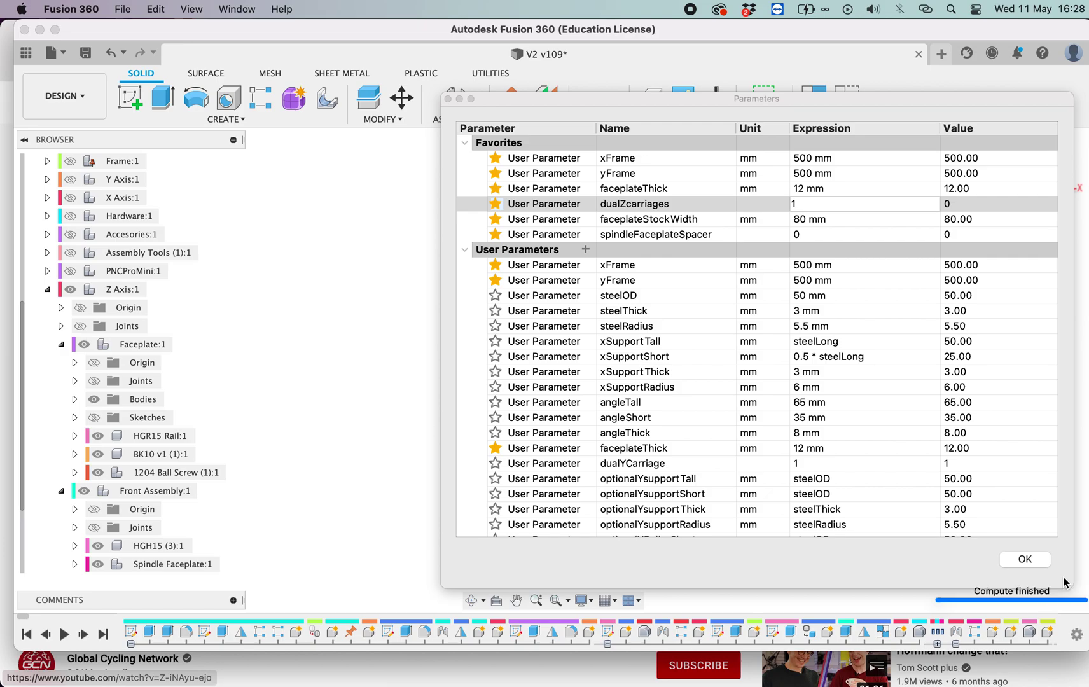
{"action": "left_click", "coordinate": [1064, 580]}
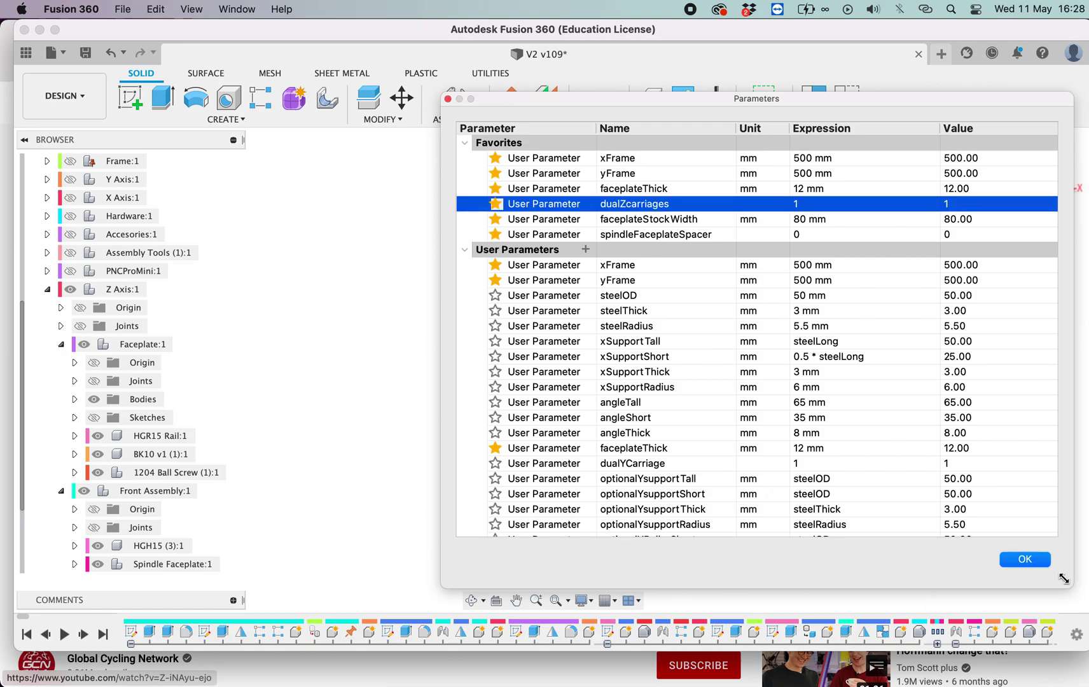
{"action": "left_click", "coordinate": [1038, 562]}
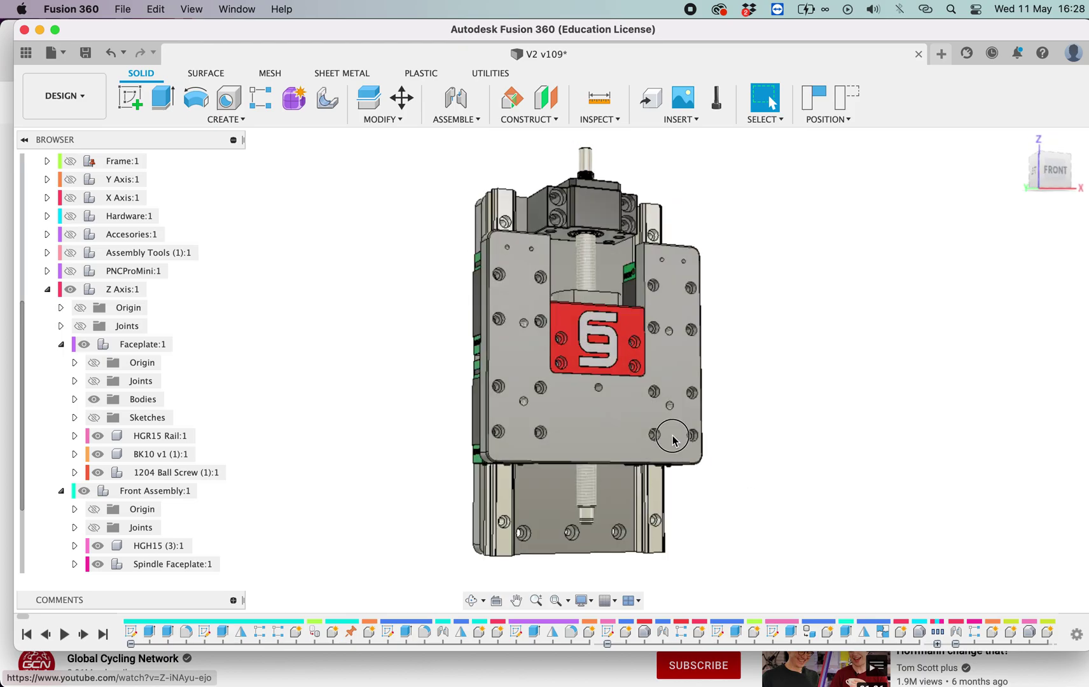
- Slide the dual-carriage spindle faceplate up the rails and inspect its clearance around the BK10 bearing block
{"action": "left_click_drag", "start_coordinate": [672, 436], "coordinate": [671, 381]}
{"action": "scroll", "coordinate": [671, 381], "scroll_direction": "right", "scroll_amount": 3, "text": "shift"}
{"action": "mouse_move", "coordinate": [523, 267]}
{"action": "left_mouse_down"}
{"action": "mouse_move", "coordinate": [519, 278]}
{"action": "mouse_move", "coordinate": [519, 257]}
{"action": "mouse_move", "coordinate": [519, 268]}
{"action": "left_mouse_up"}
{"action": "scroll", "coordinate": [520, 268], "scroll_direction": "left", "scroll_amount": 3, "text": "shift"}
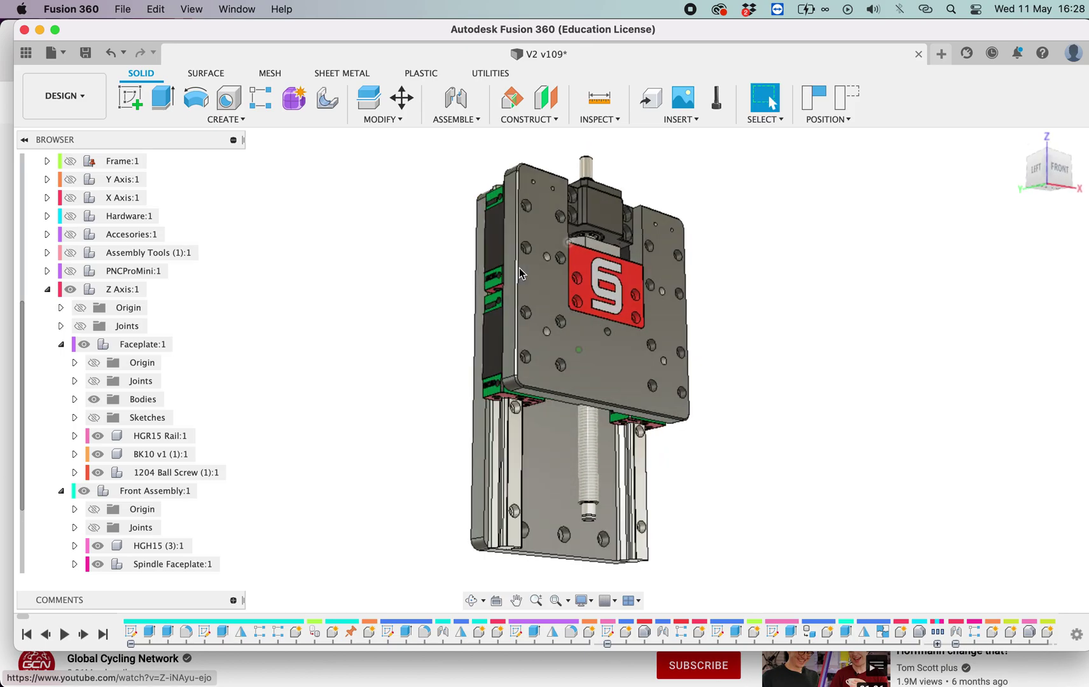
{"action": "scroll", "coordinate": [519, 268], "scroll_direction": "up", "scroll_amount": 5}
{"action": "scroll", "coordinate": [519, 268], "scroll_direction": "up", "scroll_amount": 5, "text": "shift"}
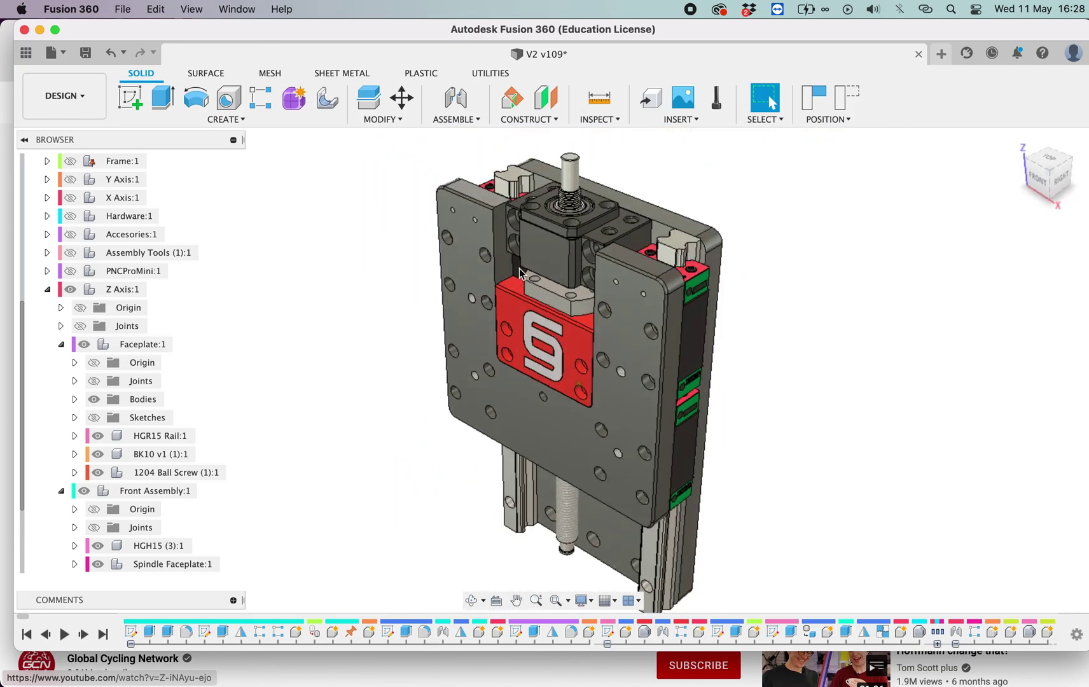
- Hide the Riser in the Front Assembly and inspect the exposed ball nut behind the spindle faceplate
{"action": "scroll", "coordinate": [519, 274], "scroll_direction": "up", "scroll_amount": 4, "text": "shift"}
{"action": "scroll", "coordinate": [519, 273], "scroll_direction": "down", "scroll_amount": 4, "text": "shift"}
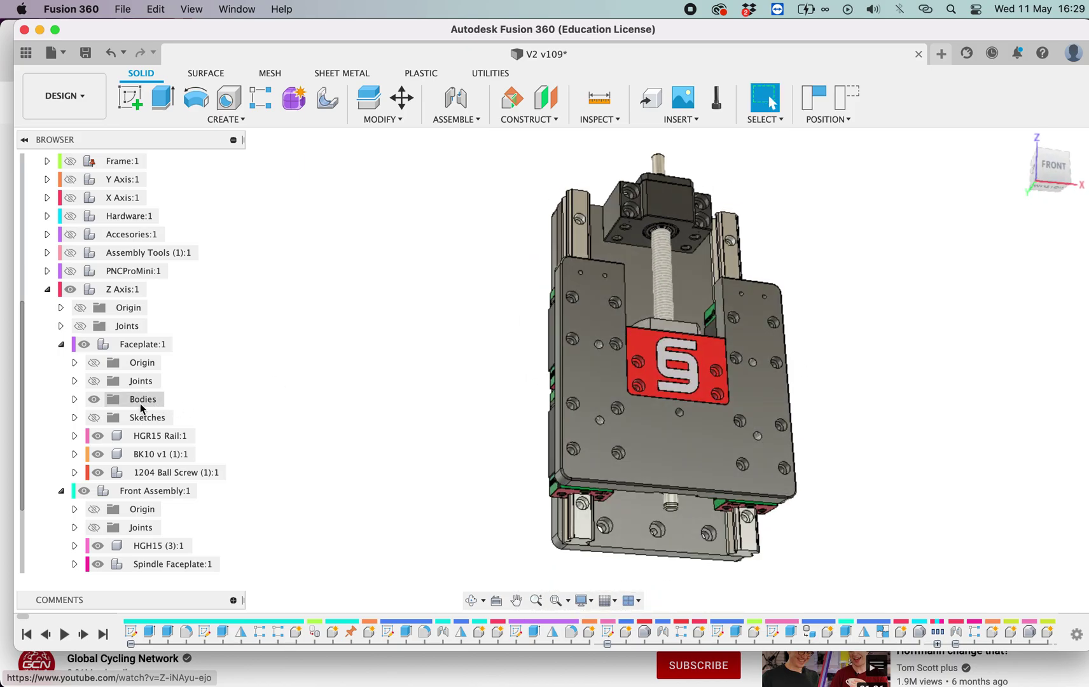
{"action": "scroll", "coordinate": [89, 528], "scroll_direction": "down", "scroll_amount": 3}
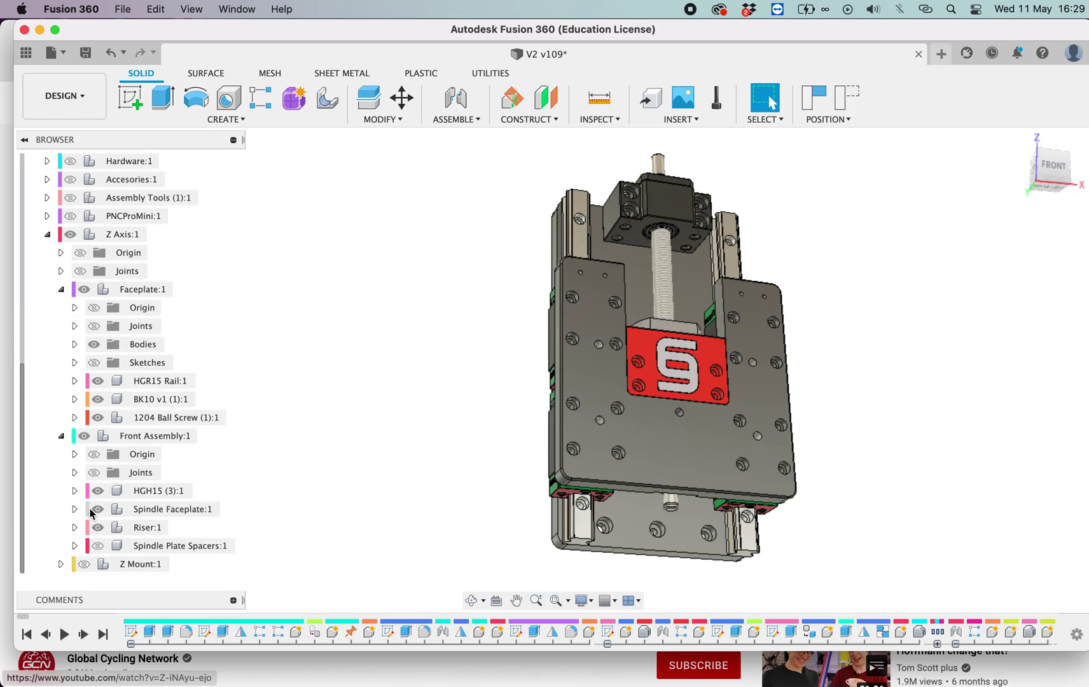
{"action": "left_click", "coordinate": [99, 527]}
{"action": "scroll", "coordinate": [839, 459], "scroll_direction": "up", "scroll_amount": 5}
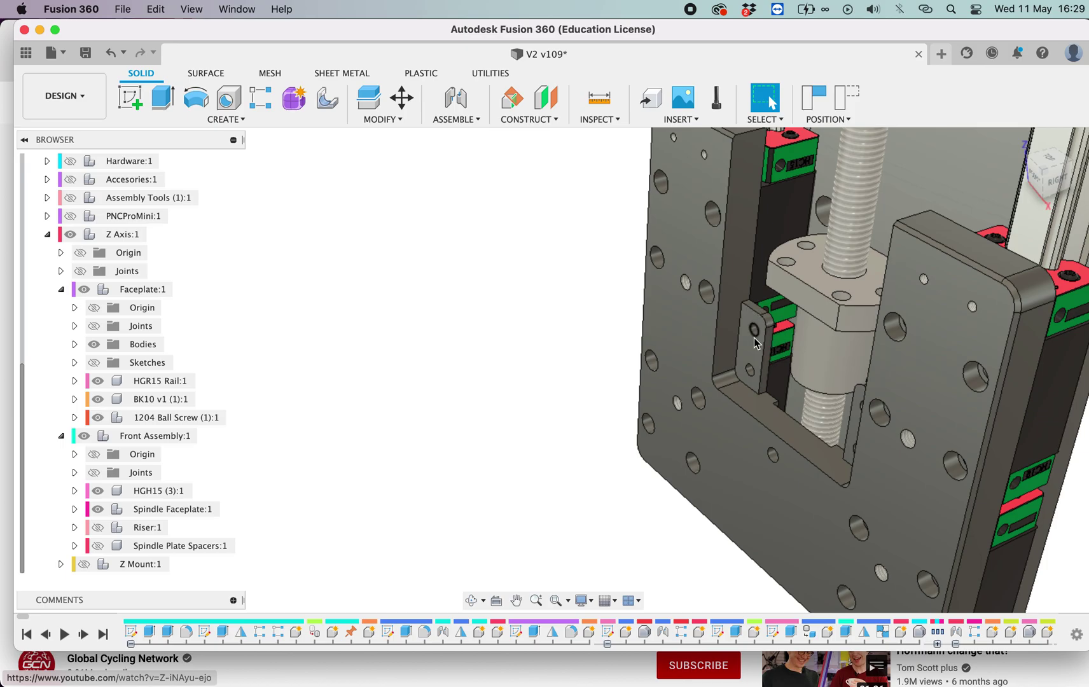
{"action": "scroll", "coordinate": [802, 461], "scroll_direction": "left", "scroll_amount": 5, "text": "shift"}
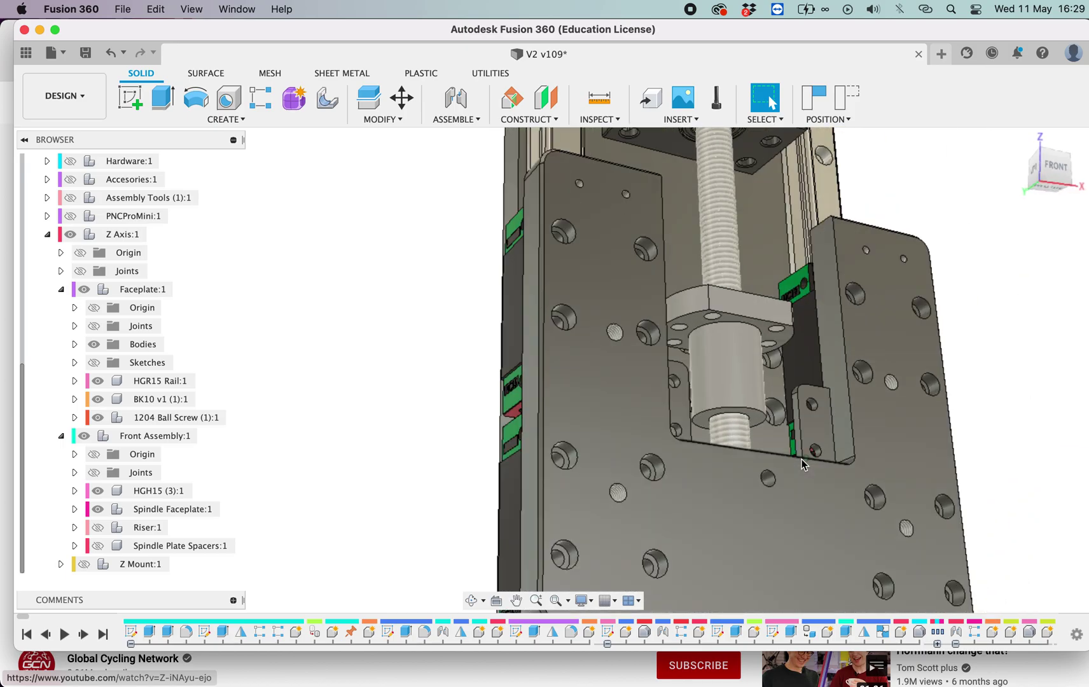
- Examine the dual-carriage Z axis without the riser from the front and underside, including the gap between faceplates and carriages
{"action": "scroll", "coordinate": [801, 460], "scroll_direction": "down", "scroll_amount": 5}
{"action": "scroll", "coordinate": [802, 459], "scroll_direction": "down", "scroll_amount": 5, "text": "shift"}
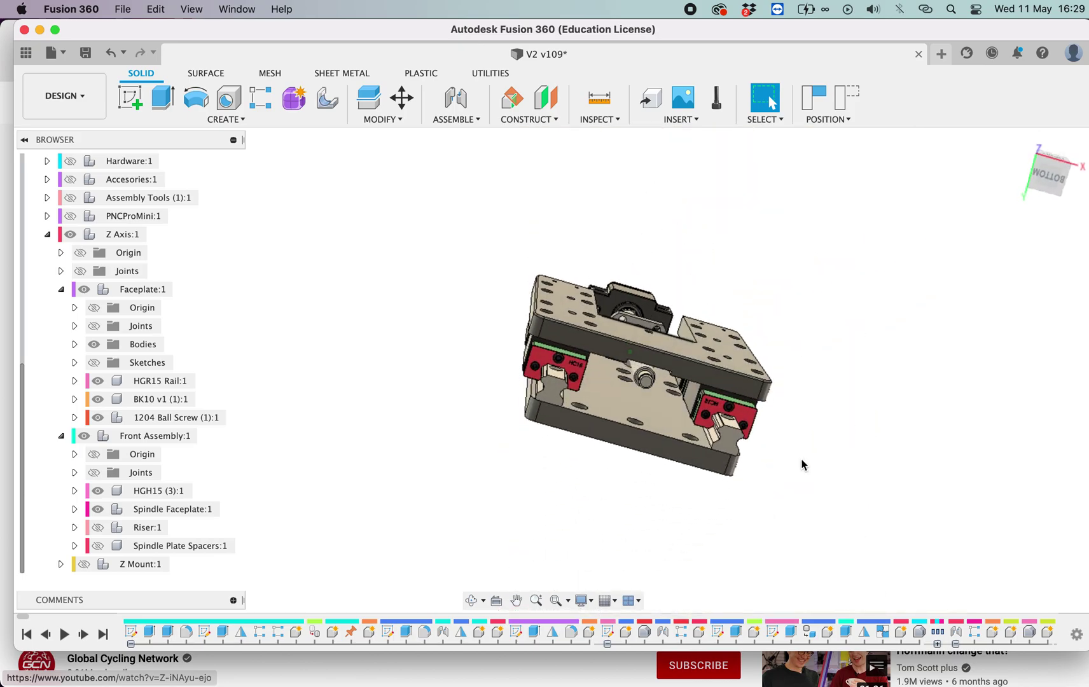
{"action": "scroll", "coordinate": [802, 459], "scroll_direction": "up", "scroll_amount": 4, "text": "shift"}
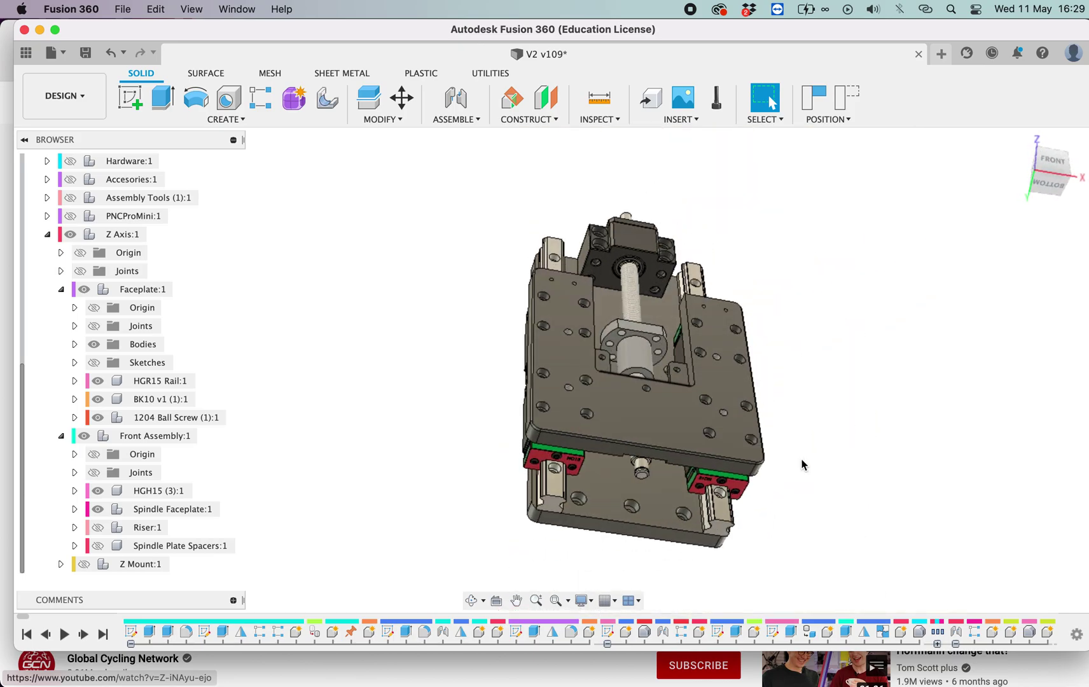
{"action": "scroll", "coordinate": [803, 460], "scroll_direction": "up", "scroll_amount": 5, "text": "shift"}
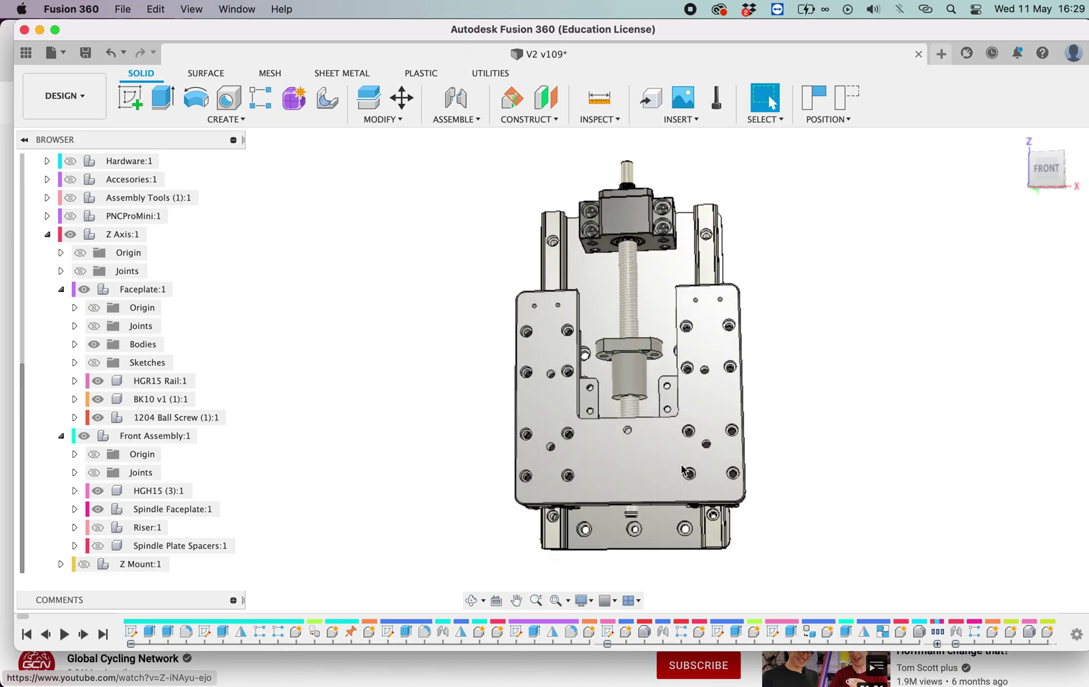
{"action": "scroll", "coordinate": [681, 470], "scroll_direction": "up", "scroll_amount": 4, "text": "shift"}
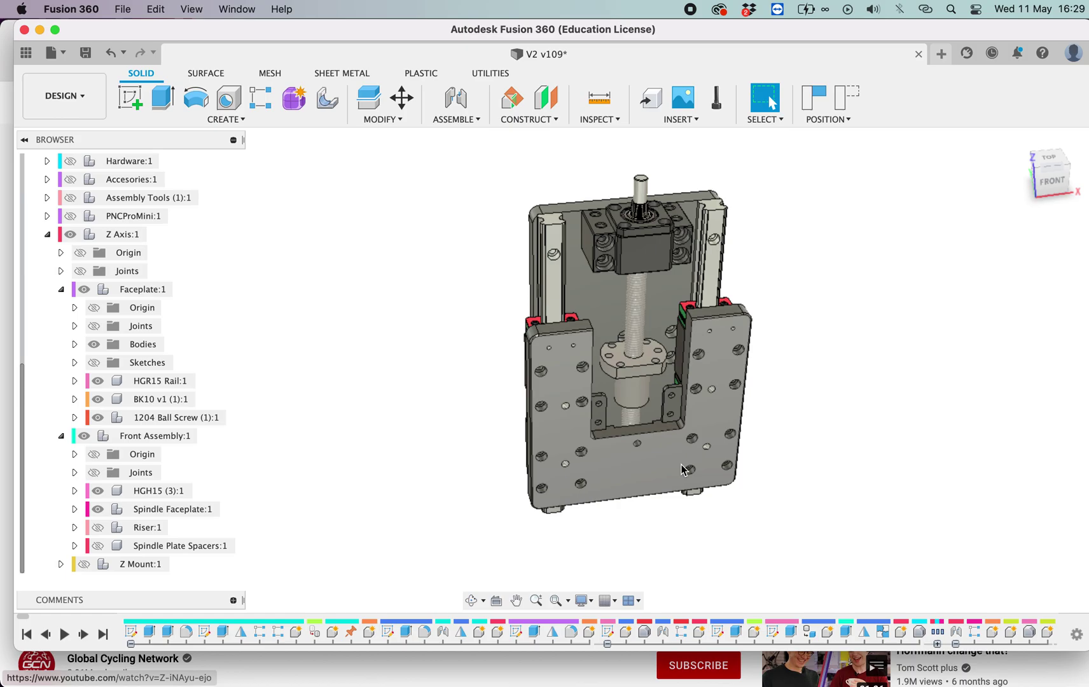
{"action": "scroll", "coordinate": [681, 470], "scroll_direction": "down", "scroll_amount": 6, "text": "shift"}
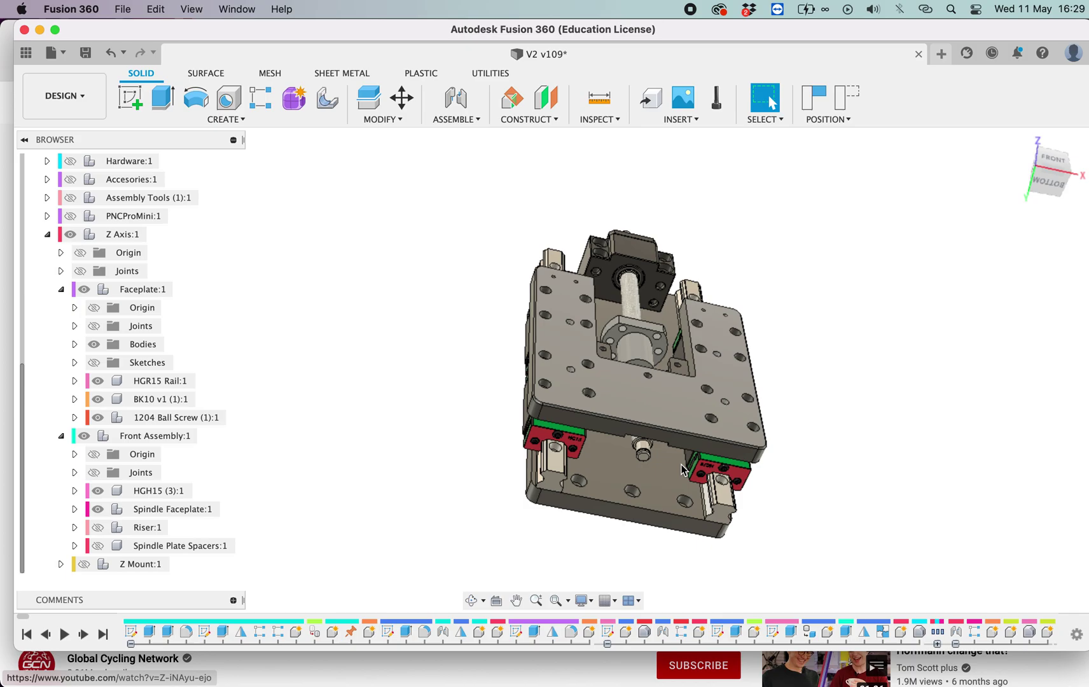
{"action": "scroll", "coordinate": [681, 470], "scroll_direction": "down", "scroll_amount": 5, "text": "shift"}
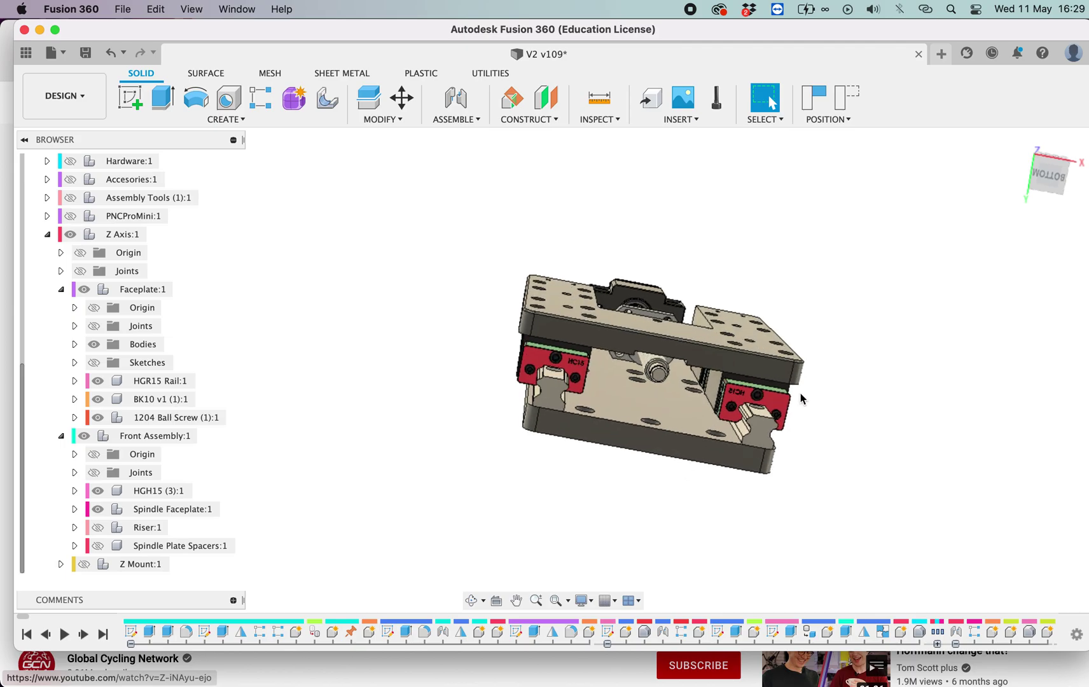
{"action": "scroll", "coordinate": [801, 393], "scroll_direction": "up", "scroll_amount": 5}
{"action": "scroll", "coordinate": [801, 393], "scroll_direction": "down", "scroll_amount": 5}
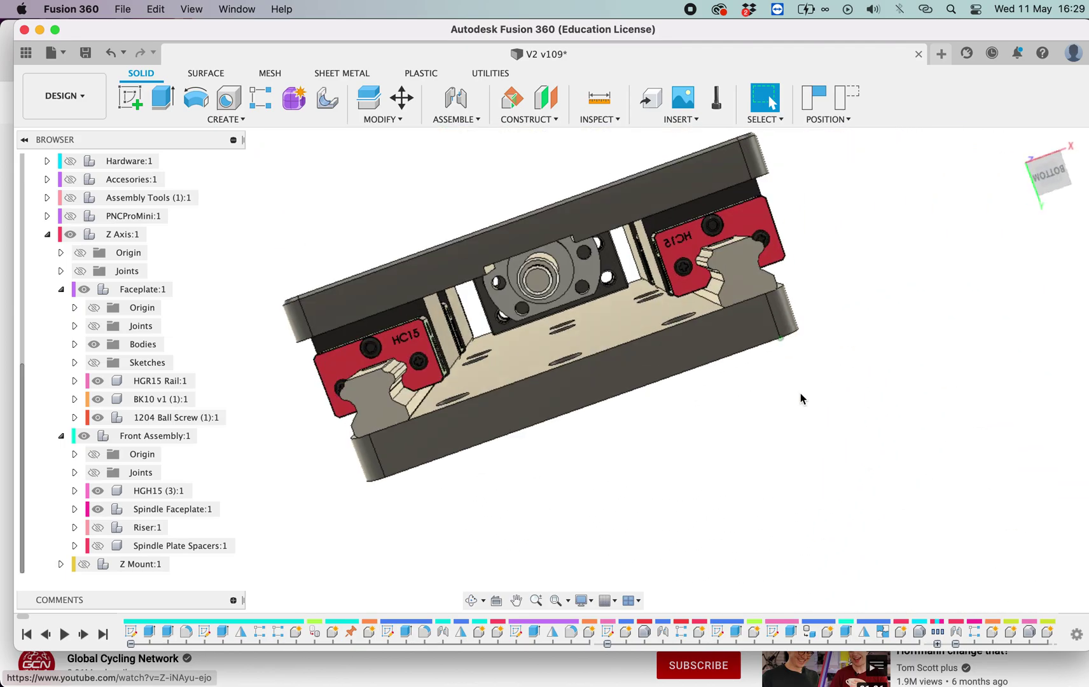
- Measure the rear faceplate's width between its two opposite side faces
{"action": "scroll", "coordinate": [800, 399], "scroll_direction": "up", "scroll_amount": 5, "text": "shift"}
{"action": "key", "text": "i"}
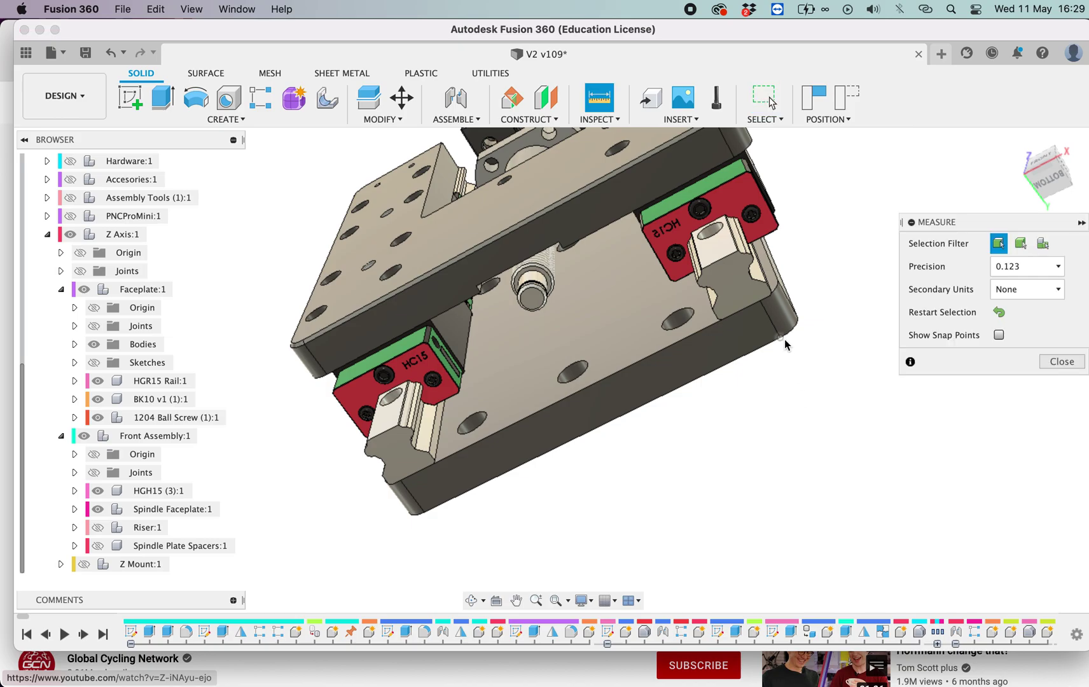
{"action": "left_click", "coordinate": [807, 286]}
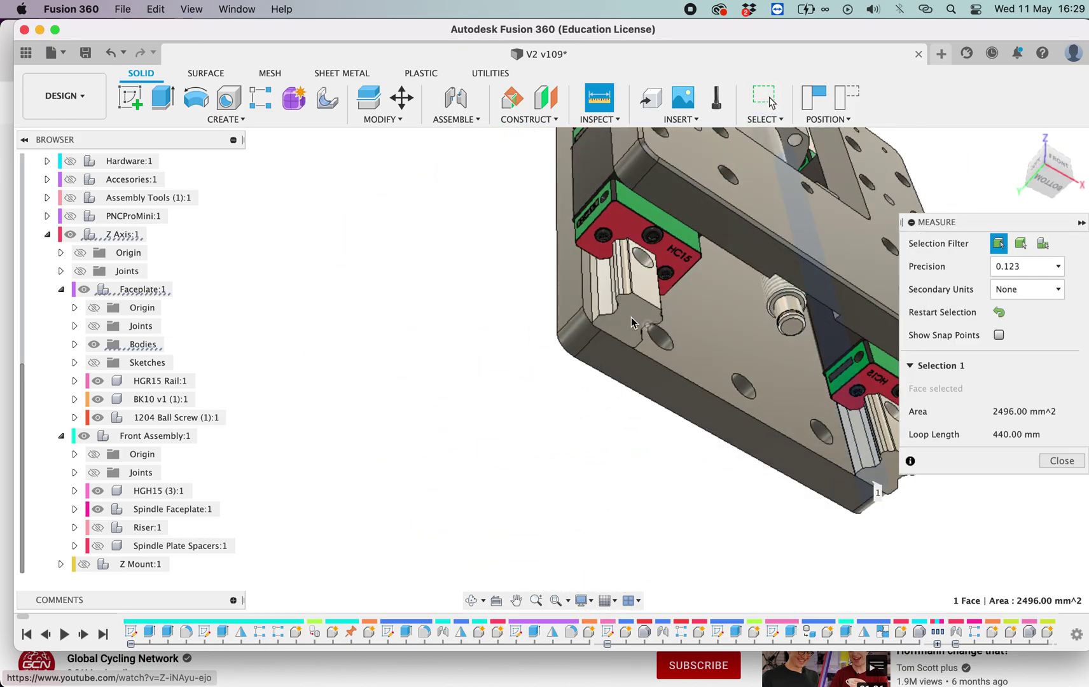
{"action": "left_click", "coordinate": [573, 297]}
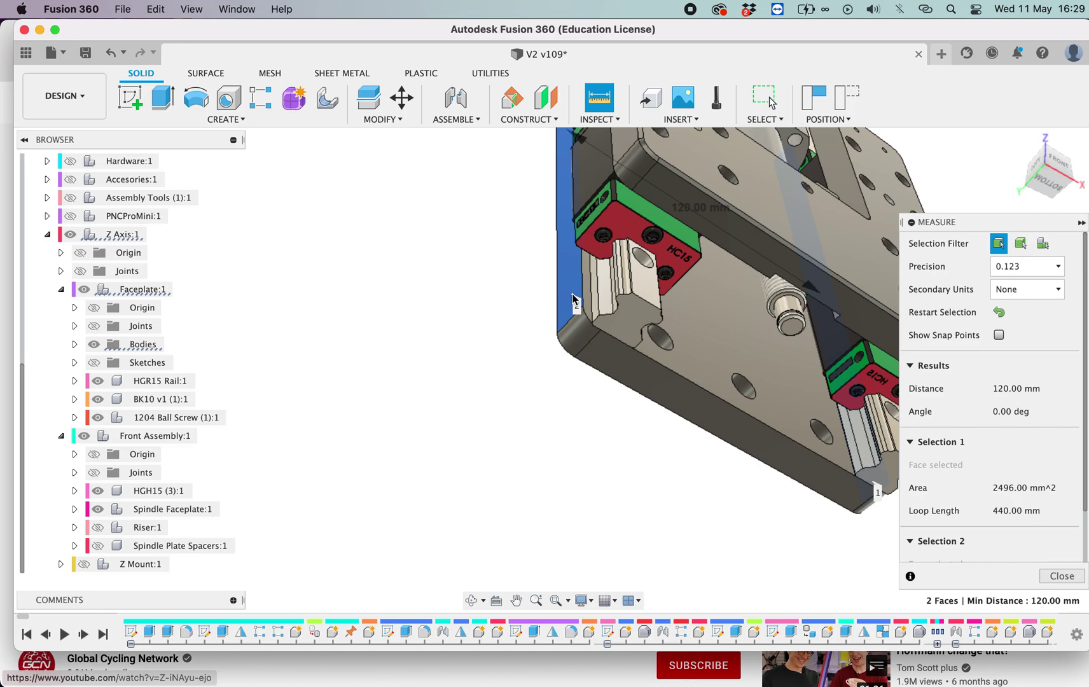
{"action": "key", "text": "Escape"}
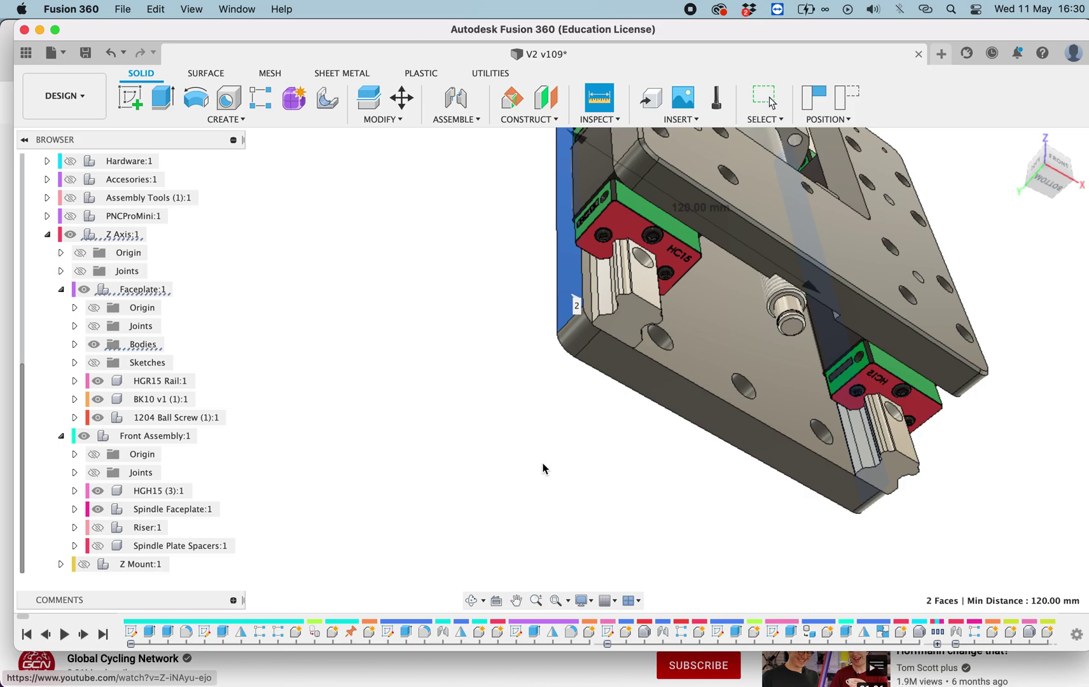
{"action": "key", "text": "Escape"}
- Show the Riser and the Spindle Plate Spacers in the Front Assembly
{"action": "scroll", "coordinate": [543, 469], "scroll_direction": "right", "scroll_amount": 8}
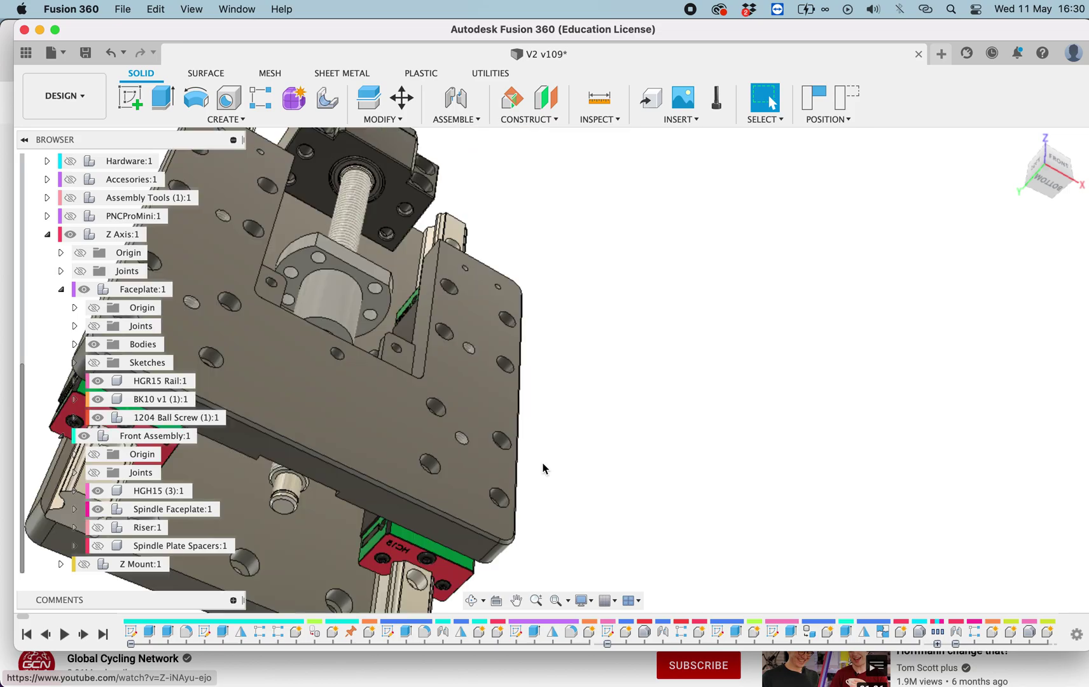
{"action": "scroll", "coordinate": [542, 469], "scroll_direction": "down", "scroll_amount": 3}
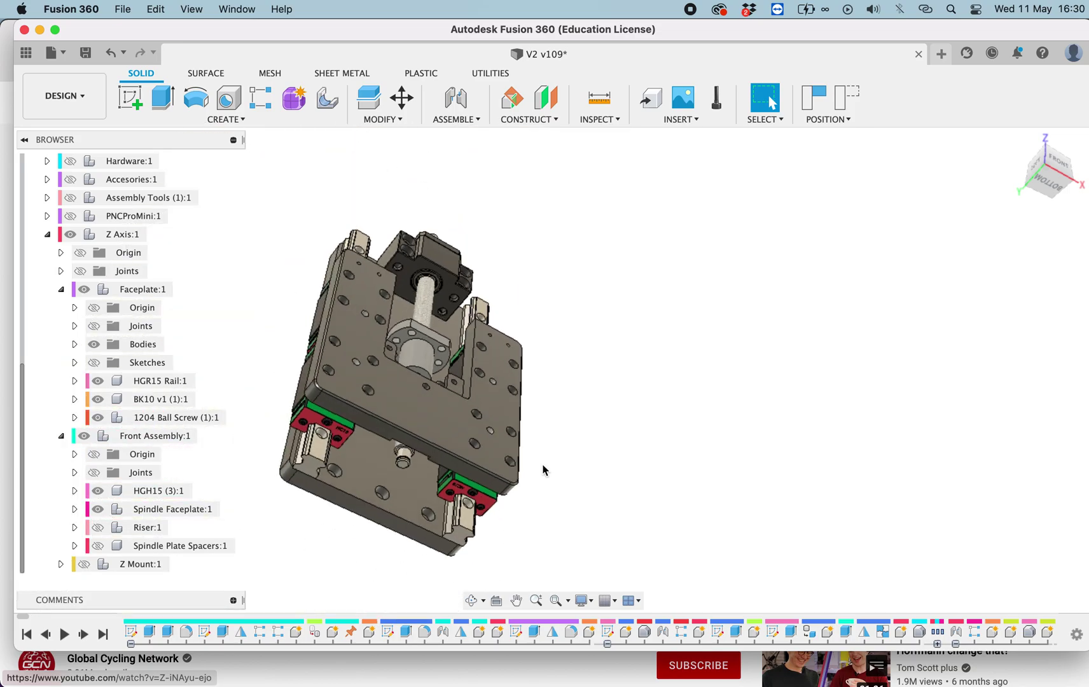
{"action": "left_click", "coordinate": [98, 527]}
{"action": "left_click", "coordinate": [97, 546]}
{"action": "scroll", "coordinate": [529, 459], "scroll_direction": "up", "scroll_amount": 6, "text": "shift"}
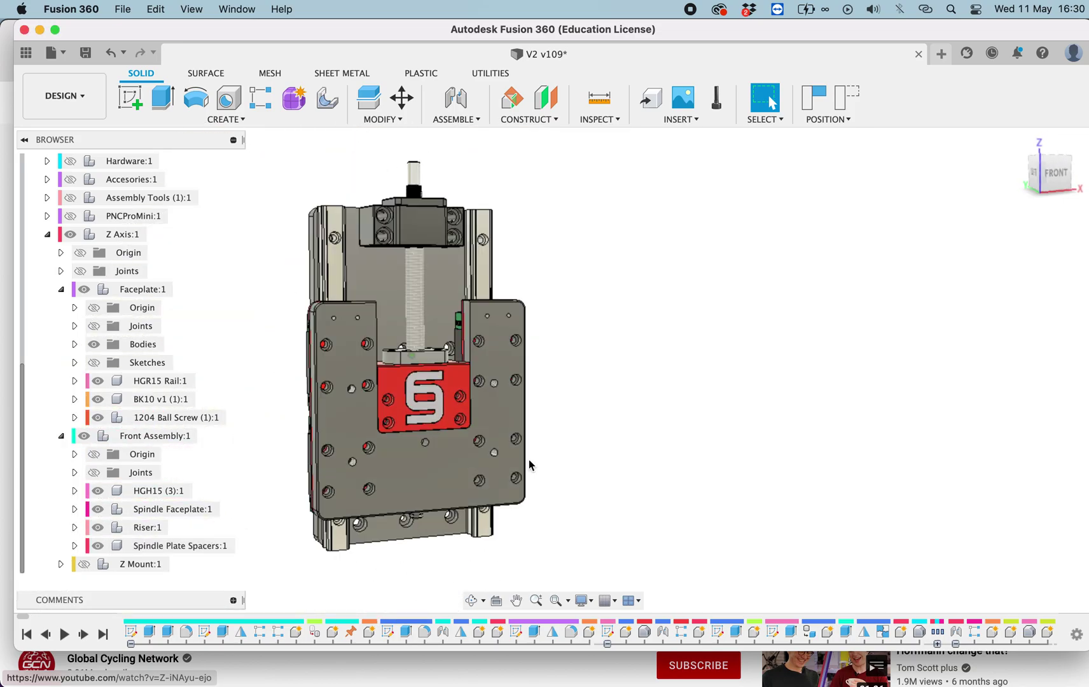
- Collapse the Faceplate component in the Z Axis and hide the Spindle Plate Spacers
{"action": "left_click", "coordinate": [61, 290]}
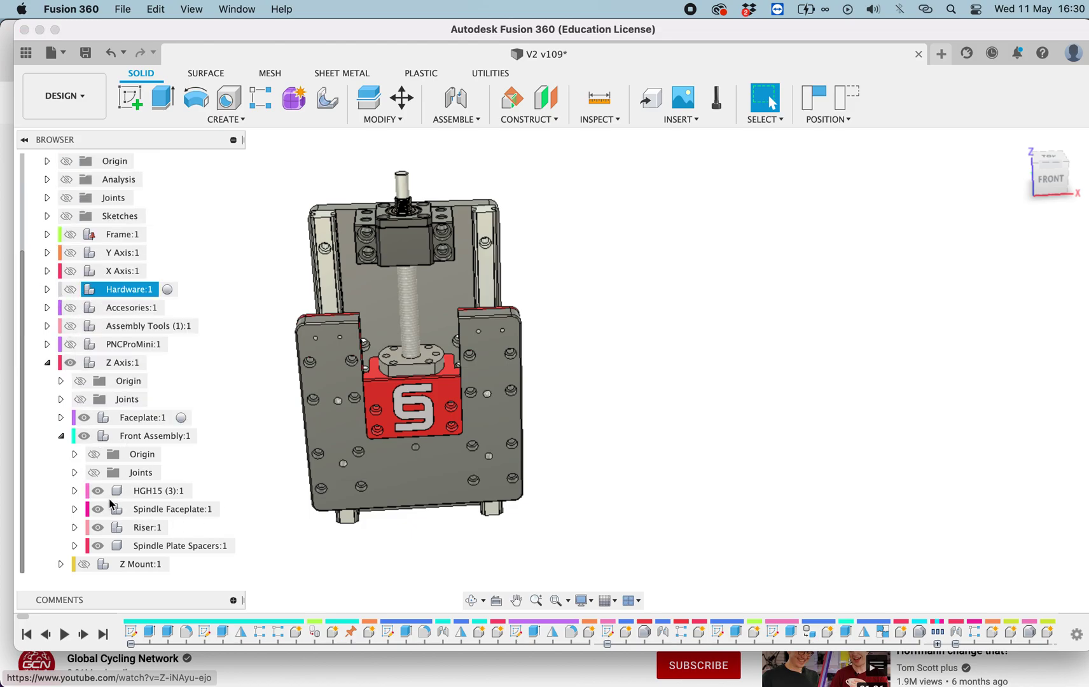
{"action": "left_click", "coordinate": [86, 565]}
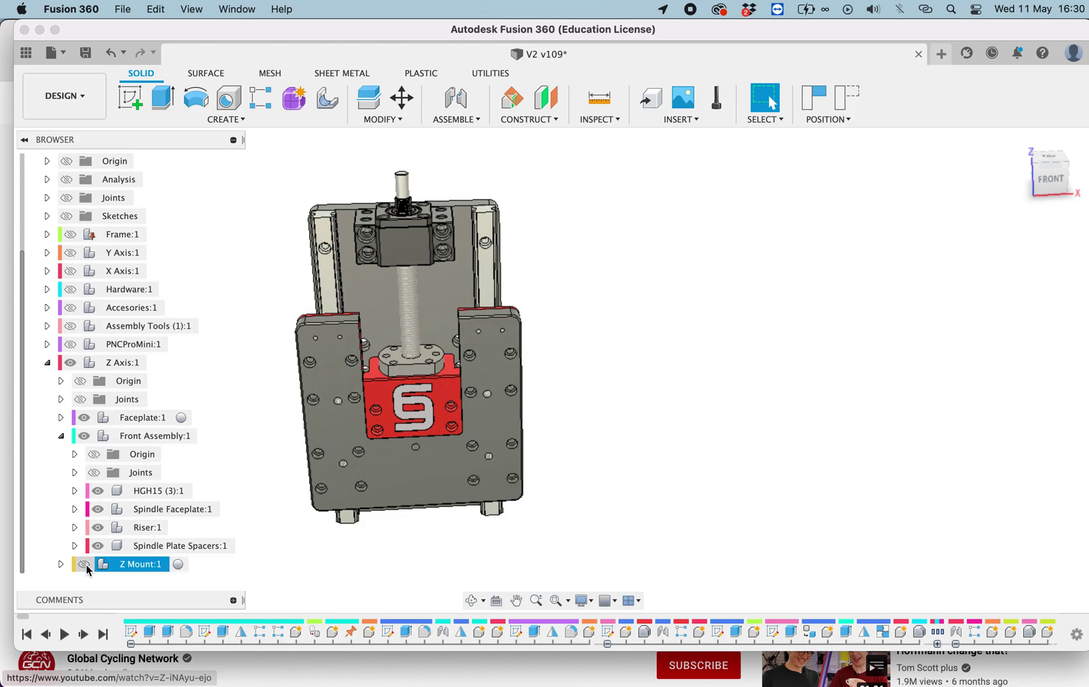
{"action": "left_click", "coordinate": [97, 546]}
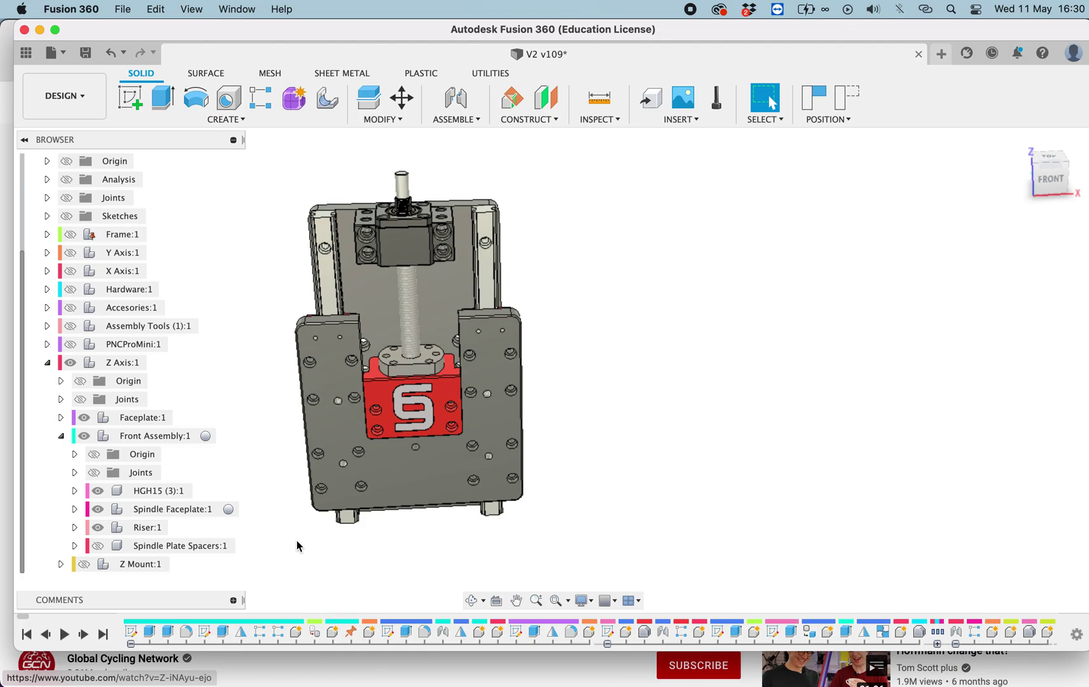
{"action": "scroll", "coordinate": [737, 449], "scroll_direction": "left", "scroll_amount": 5, "text": "shift"}
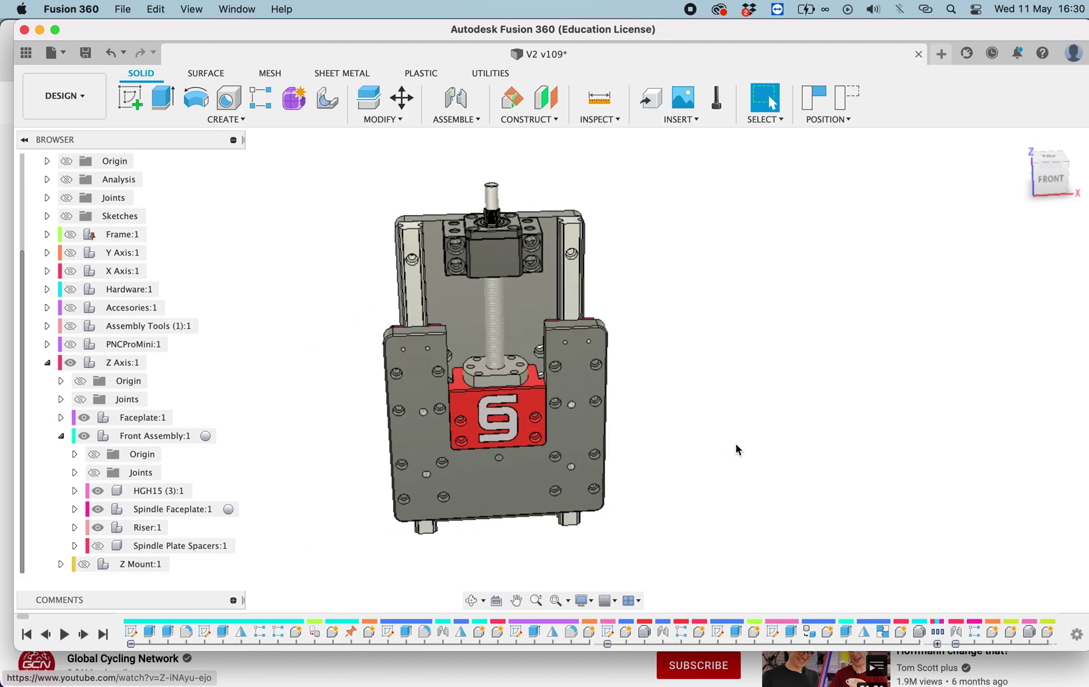
- Set the user parameter faceplateThick to 20 mm and apply it to the model
{"action": "left_click", "coordinate": [395, 119]}
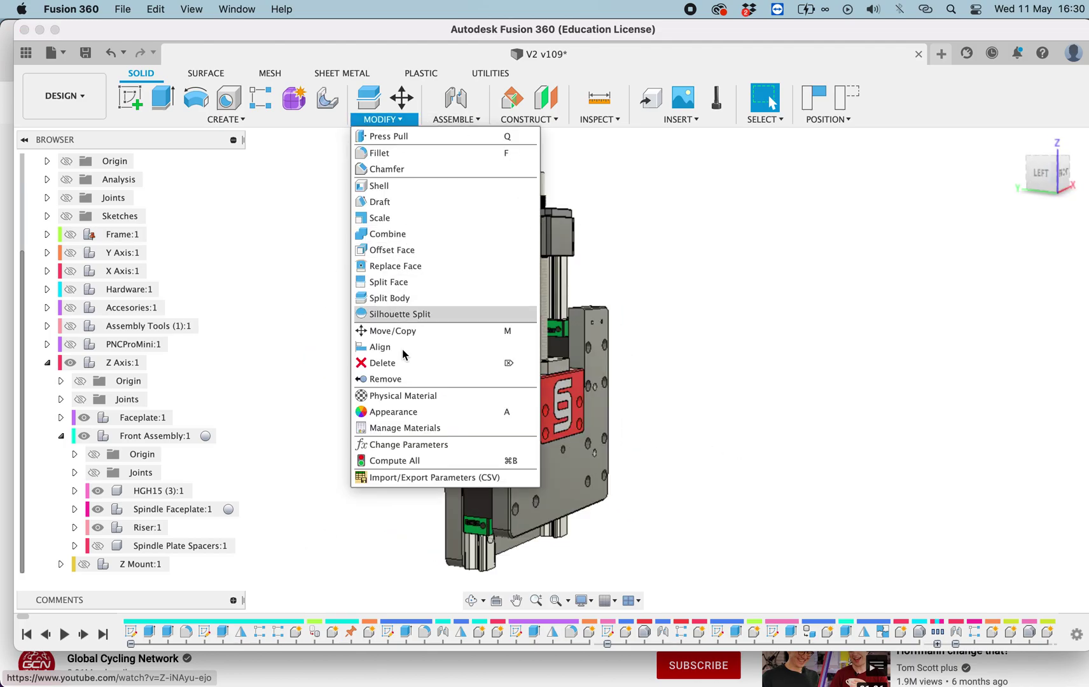
{"action": "left_click", "coordinate": [398, 444]}
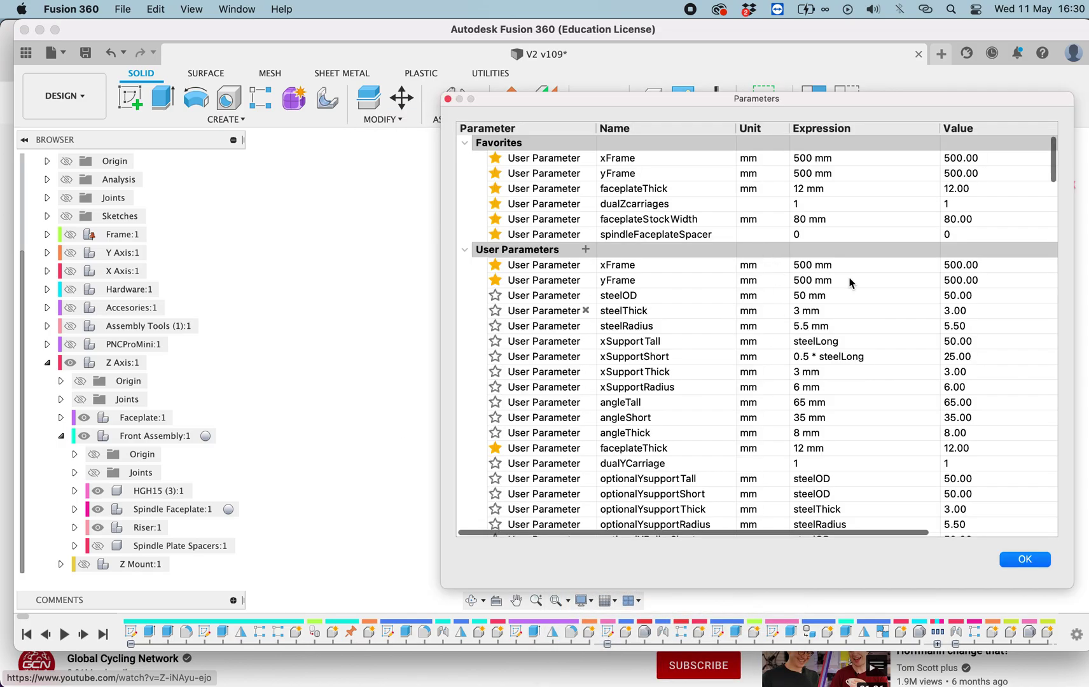
{"action": "scroll", "coordinate": [850, 282], "scroll_direction": "down", "scroll_amount": 2}
{"action": "scroll", "coordinate": [850, 283], "scroll_direction": "down", "scroll_amount": 3}
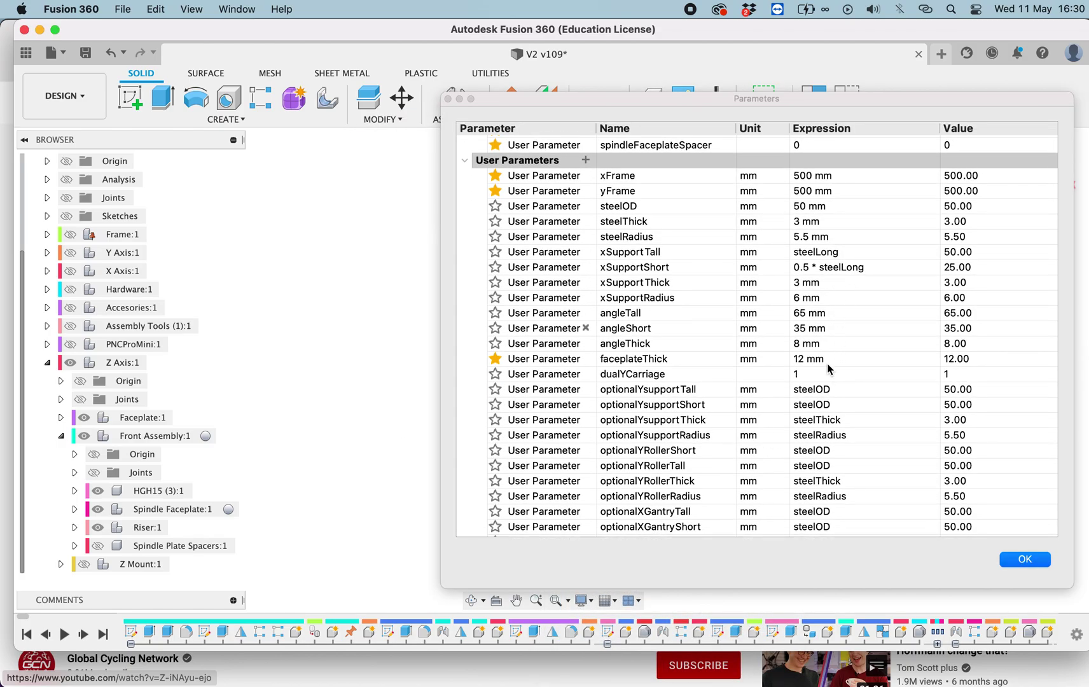
{"action": "scroll", "coordinate": [826, 375], "scroll_direction": "down", "scroll_amount": 3}
{"action": "scroll", "coordinate": [850, 469], "scroll_direction": "up", "scroll_amount": 5}
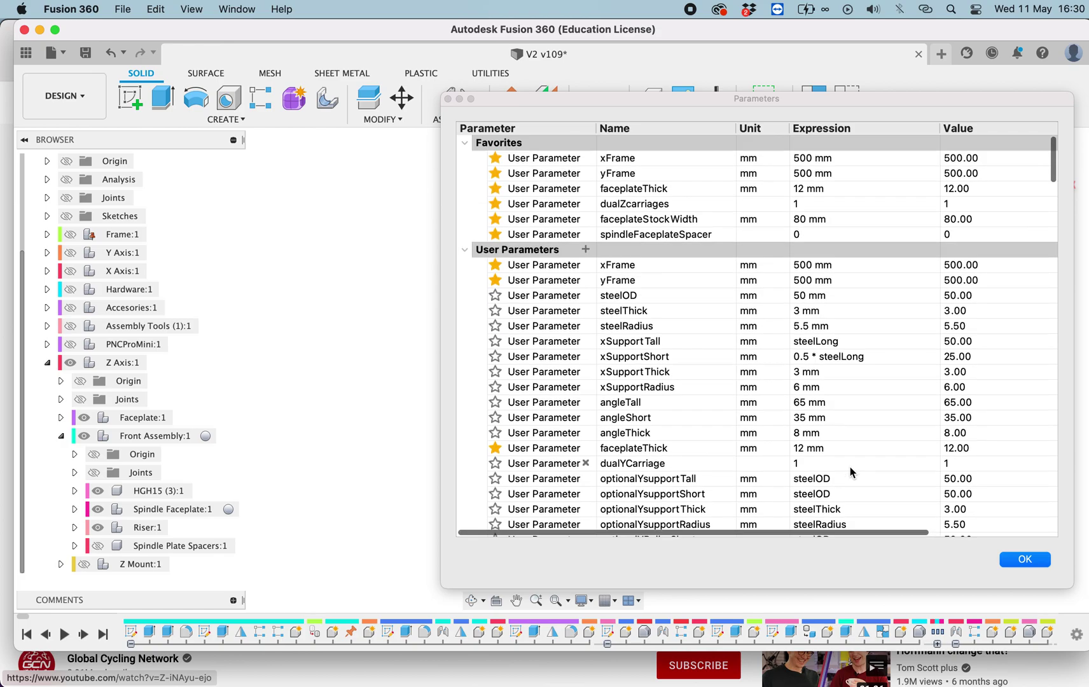
{"action": "double_click", "coordinate": [847, 190]}
{"action": "type", "text": "20"}
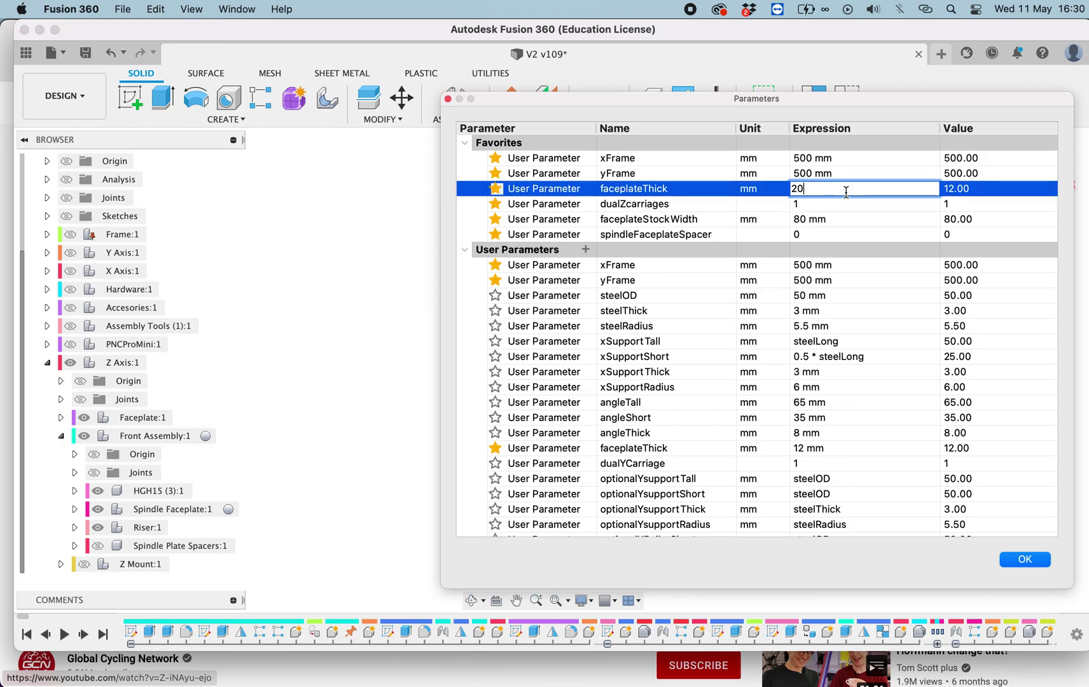
{"action": "key", "text": "Return"}
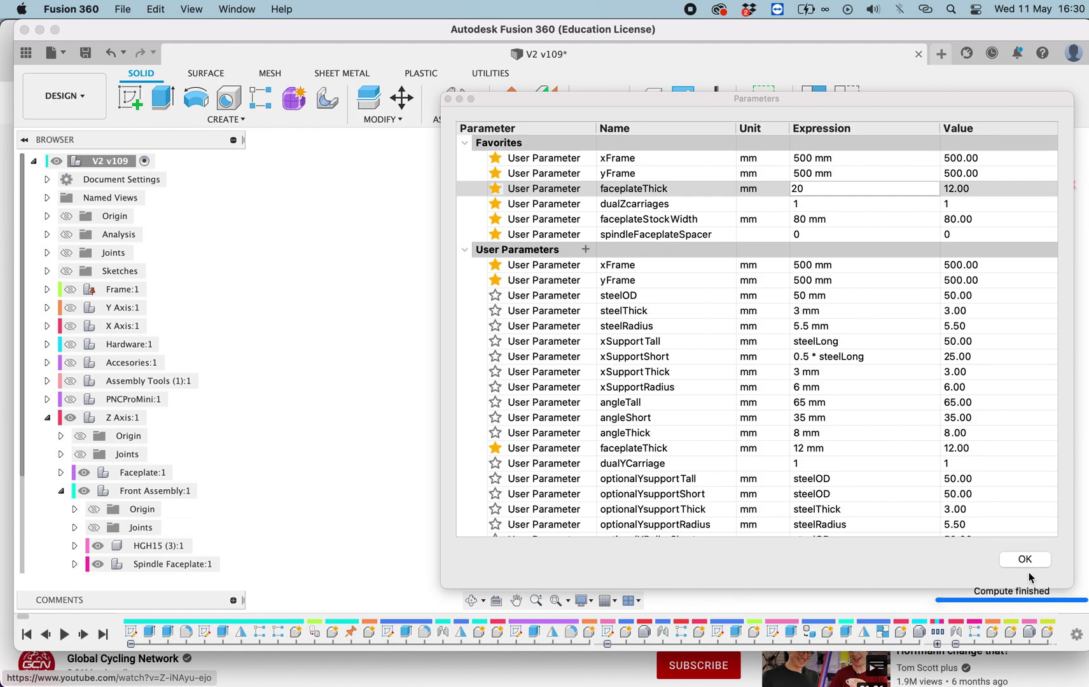
{"action": "left_click", "coordinate": [1036, 564]}
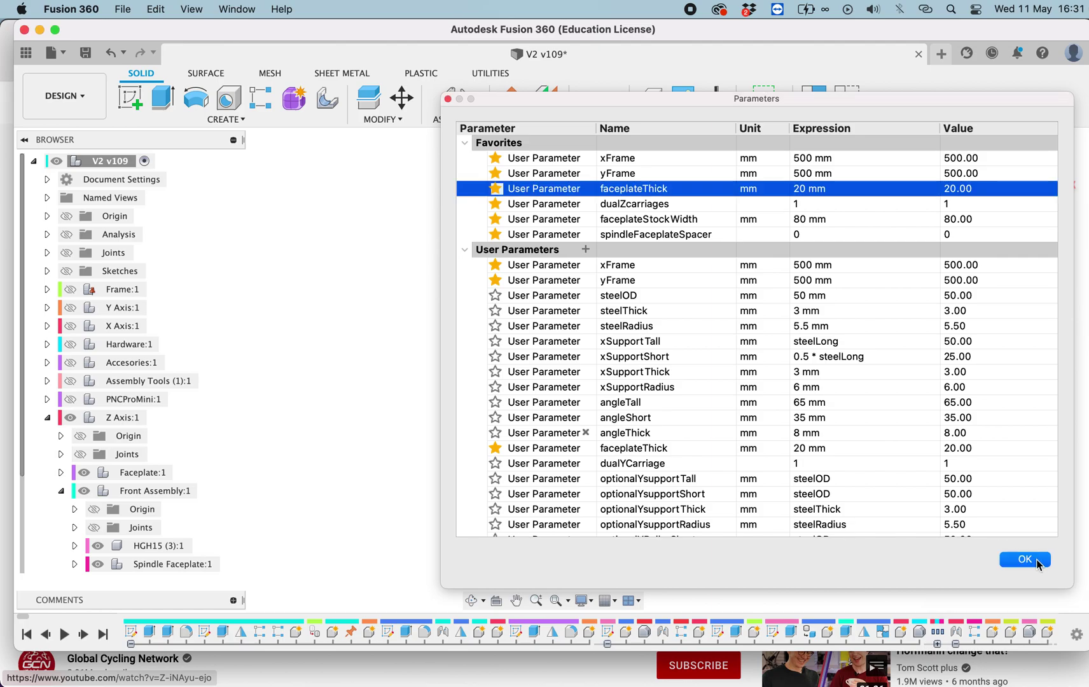
{"action": "left_click", "coordinate": [1024, 560]}
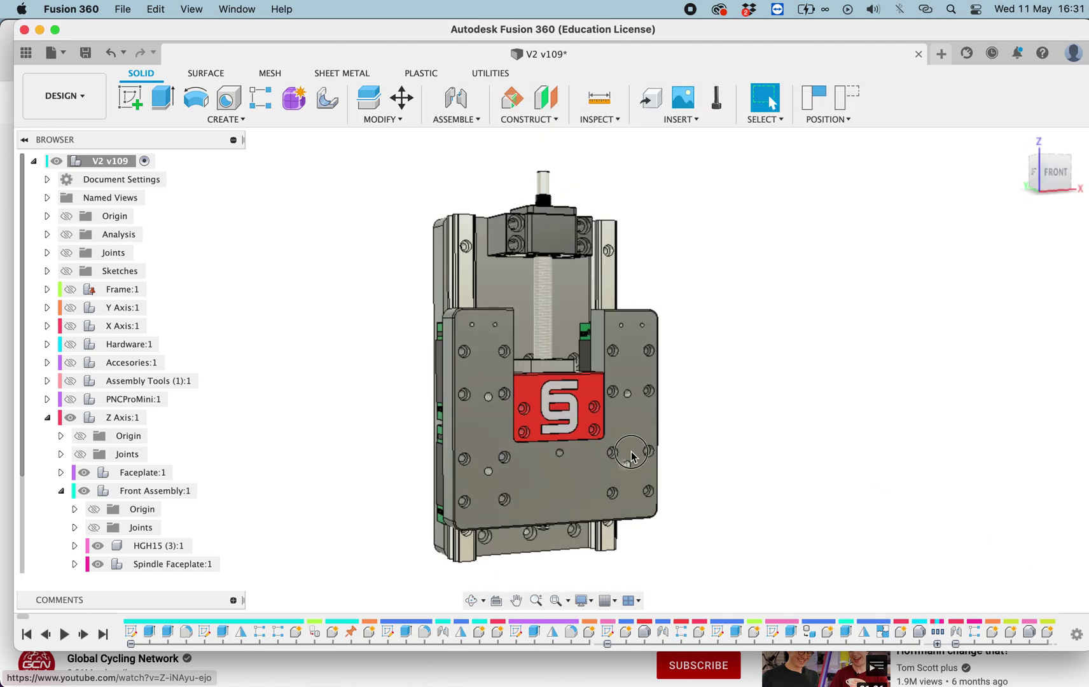
- Slide the spindle faceplate up the Z rails and show the X Axis component behind it
{"action": "left_click_drag", "start_coordinate": [631, 452], "coordinate": [630, 374]}
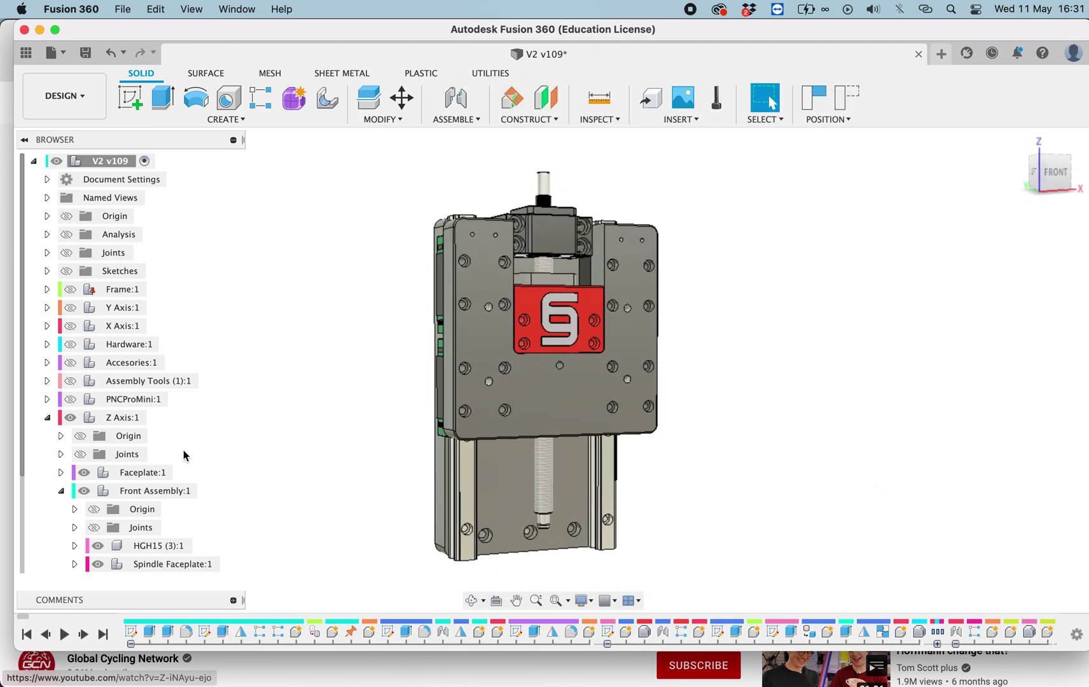
{"action": "left_click", "coordinate": [61, 491]}
{"action": "left_click", "coordinate": [68, 328]}
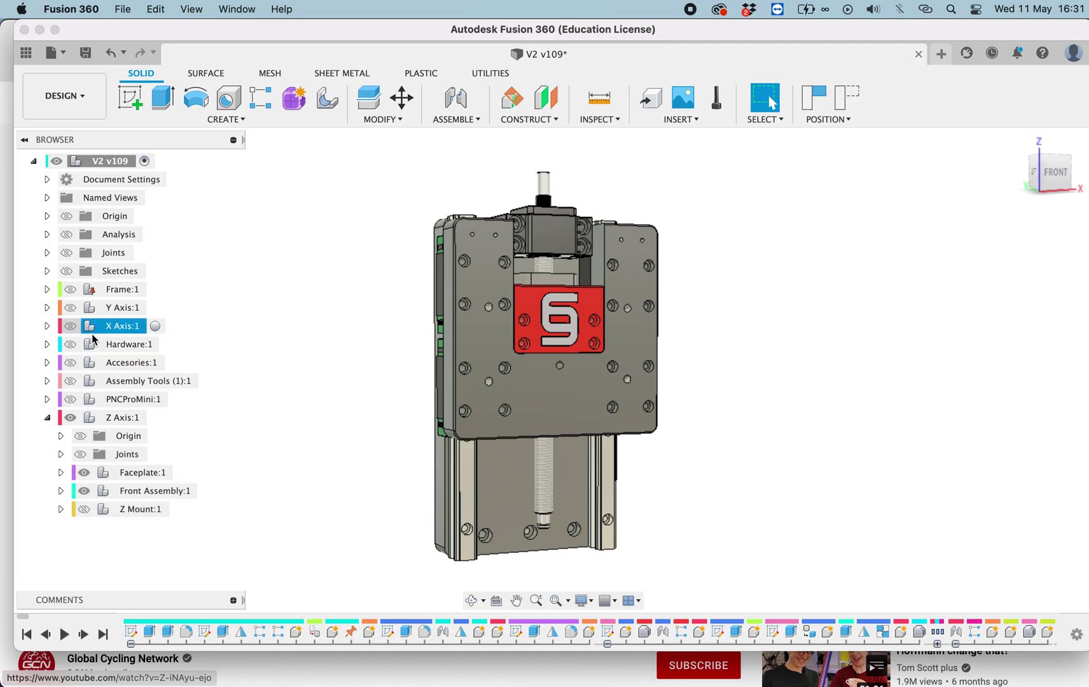
{"action": "scroll", "coordinate": [741, 467], "scroll_direction": "left", "scroll_amount": 5, "text": "shift"}
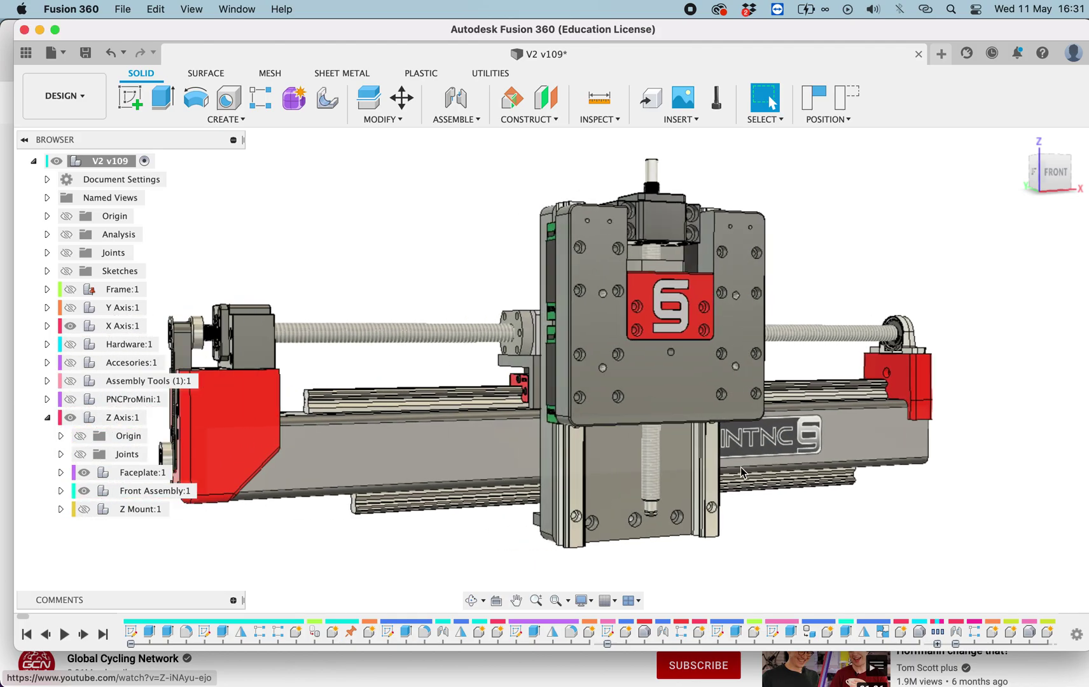
{"action": "scroll", "coordinate": [740, 467], "scroll_direction": "left", "scroll_amount": 5, "text": "shift"}
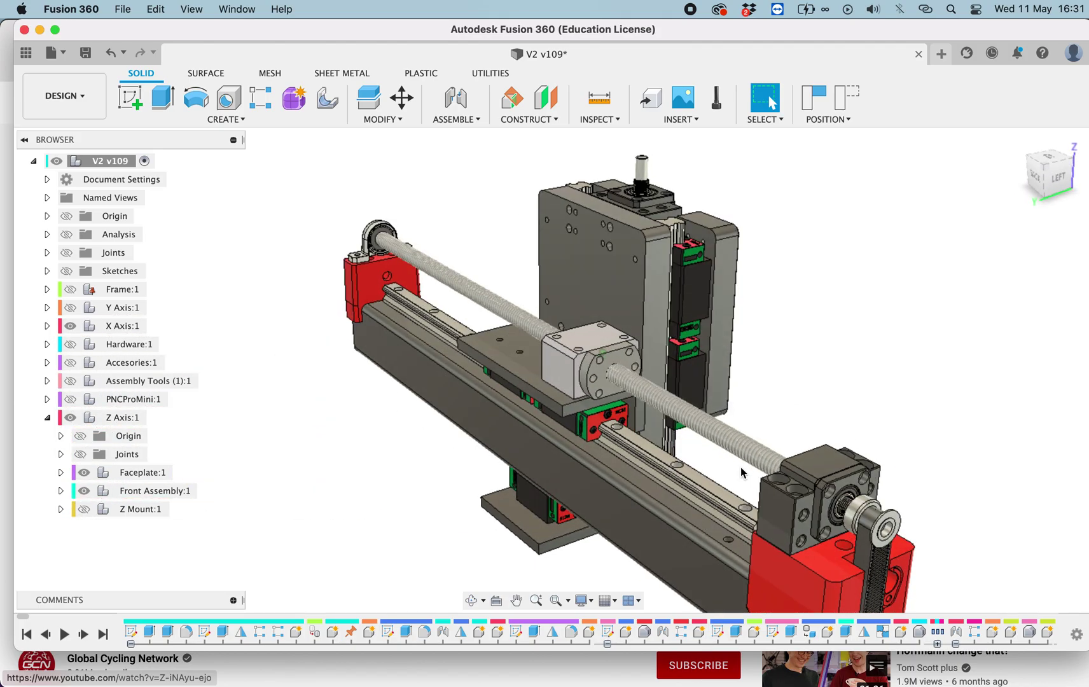
- Show the Z Mount component and inspect the motor mount from the back of the gantry
{"action": "left_click", "coordinate": [82, 509]}
{"action": "scroll", "coordinate": [449, 503], "scroll_direction": "right", "scroll_amount": 4, "text": "shift"}
{"action": "scroll", "coordinate": [449, 503], "scroll_direction": "left", "scroll_amount": 6, "text": "shift"}
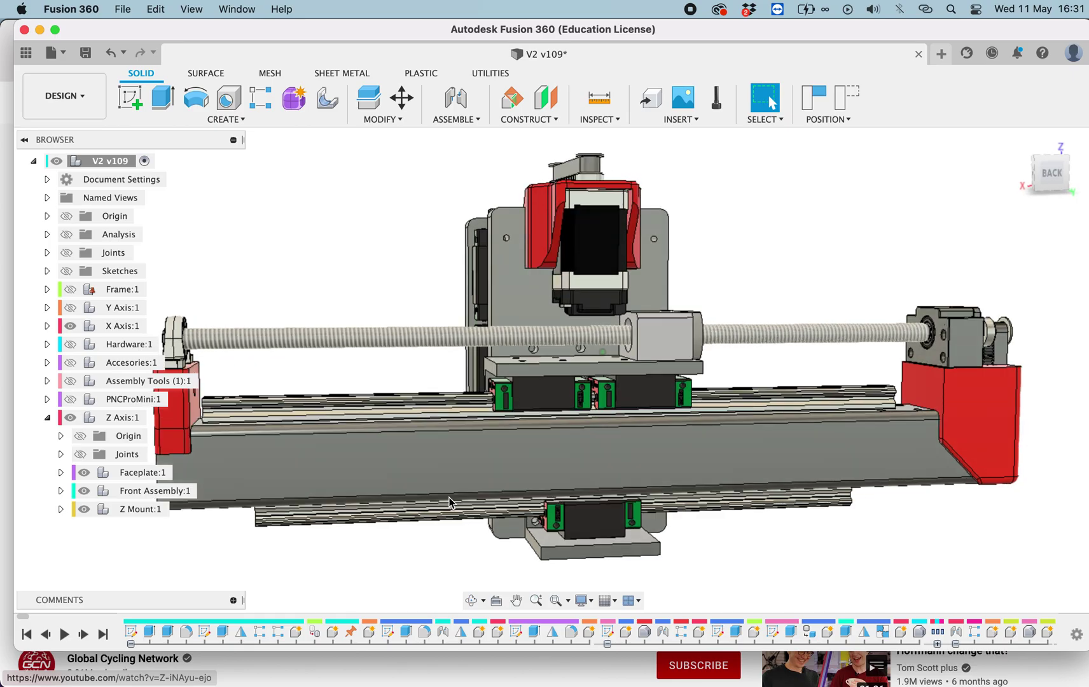
- Hide the Front Assembly component in the Z Axis
{"action": "scroll", "coordinate": [449, 503], "scroll_direction": "right", "scroll_amount": 6, "text": "shift"}
{"action": "scroll", "coordinate": [449, 503], "scroll_direction": "right", "scroll_amount": 4, "text": "shift"}
{"action": "scroll", "coordinate": [449, 503], "scroll_direction": "left", "scroll_amount": 8, "text": "shift"}
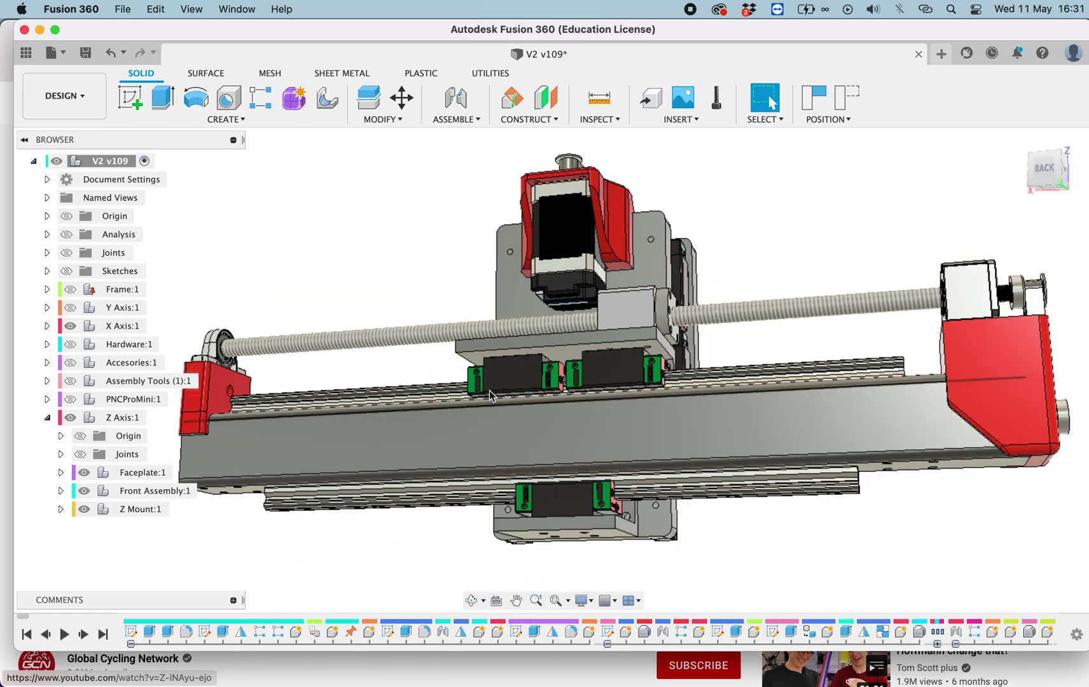
{"action": "scroll", "coordinate": [490, 395], "scroll_direction": "up", "scroll_amount": 4}
{"action": "scroll", "coordinate": [490, 396], "scroll_direction": "right", "scroll_amount": 8, "text": "shift"}
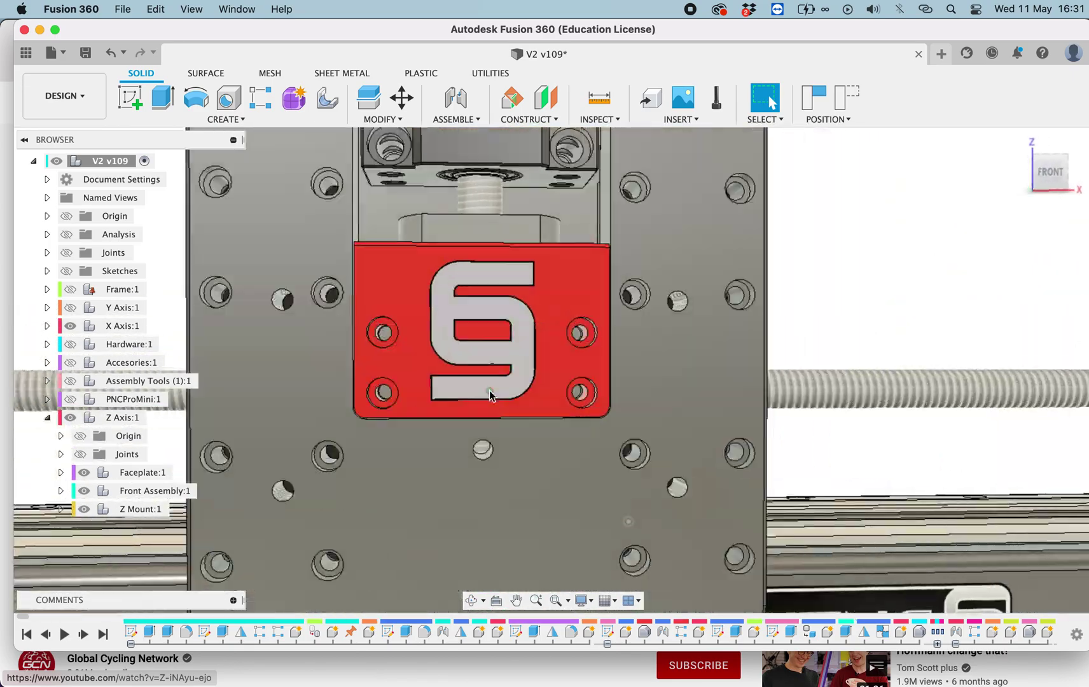
{"action": "scroll", "coordinate": [490, 395], "scroll_direction": "down", "scroll_amount": 5}
{"action": "scroll", "coordinate": [490, 396], "scroll_direction": "left", "scroll_amount": 4, "text": "shift"}
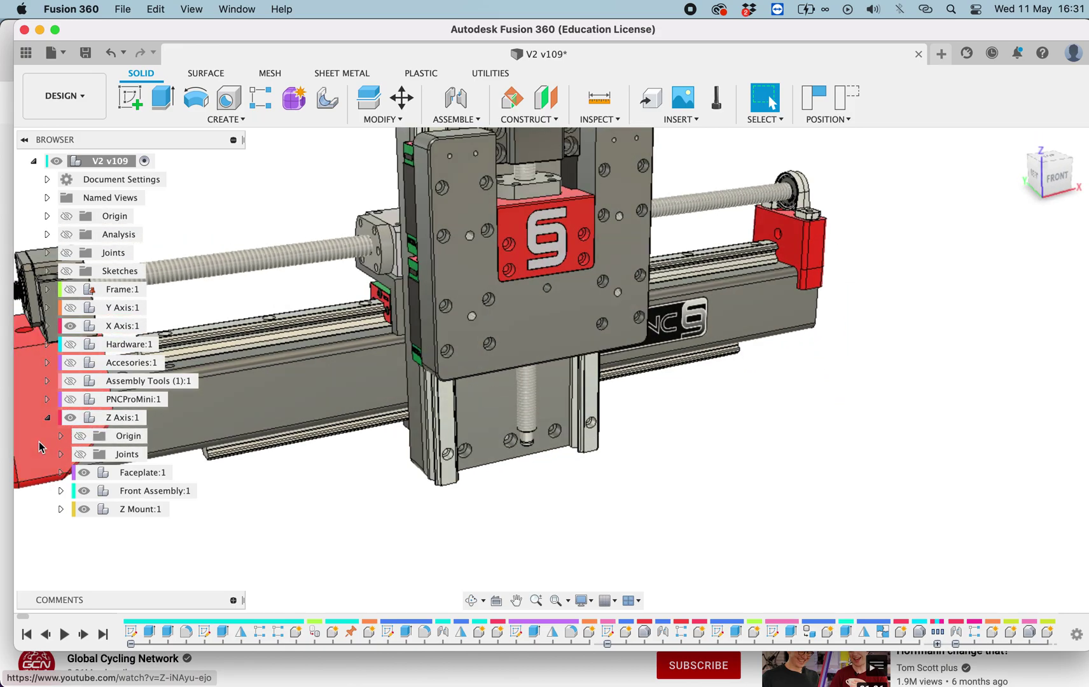
{"action": "left_click", "coordinate": [84, 491]}
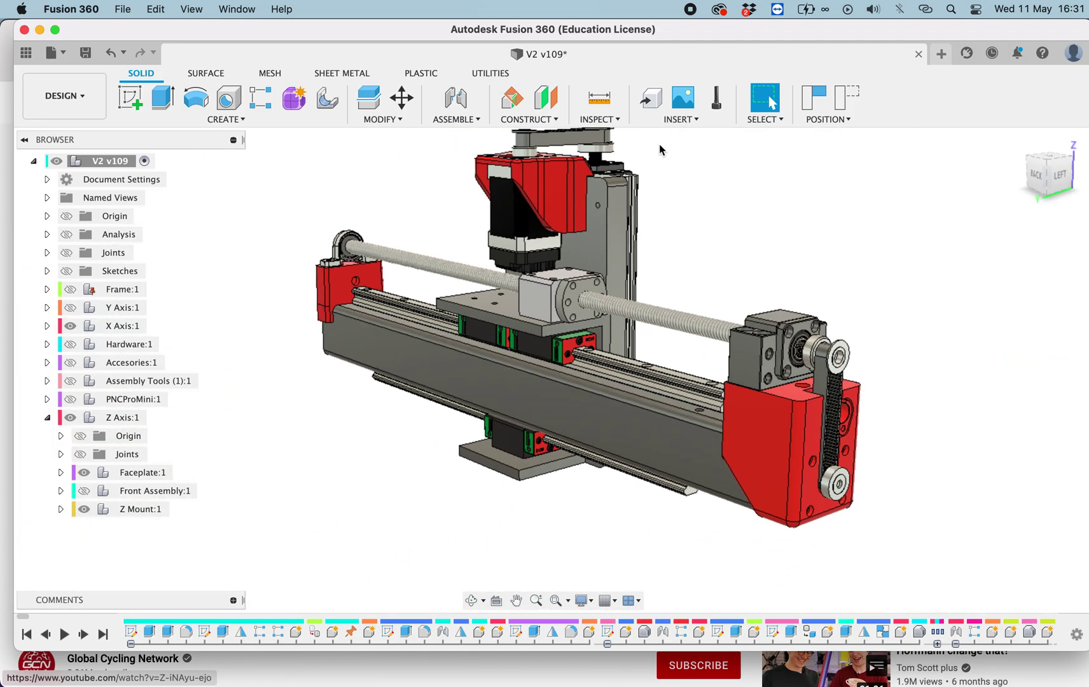
- Set the user parameter optionalXGantryTall to 75 mm and apply it to the model
{"action": "left_click", "coordinate": [376, 124]}
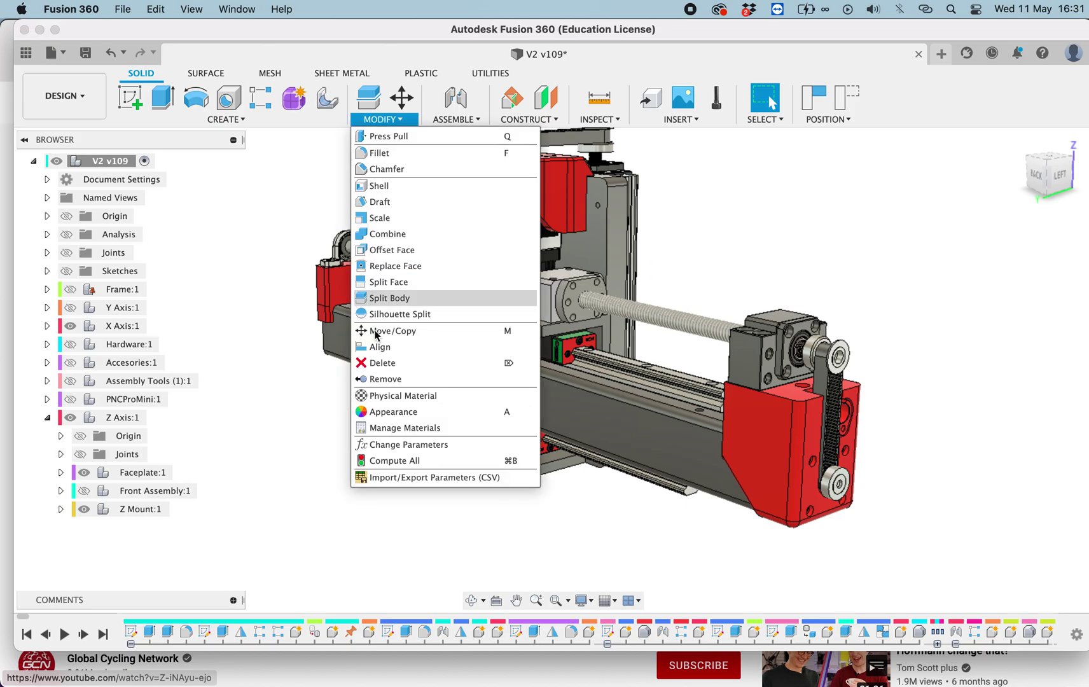
{"action": "left_click", "coordinate": [385, 459]}
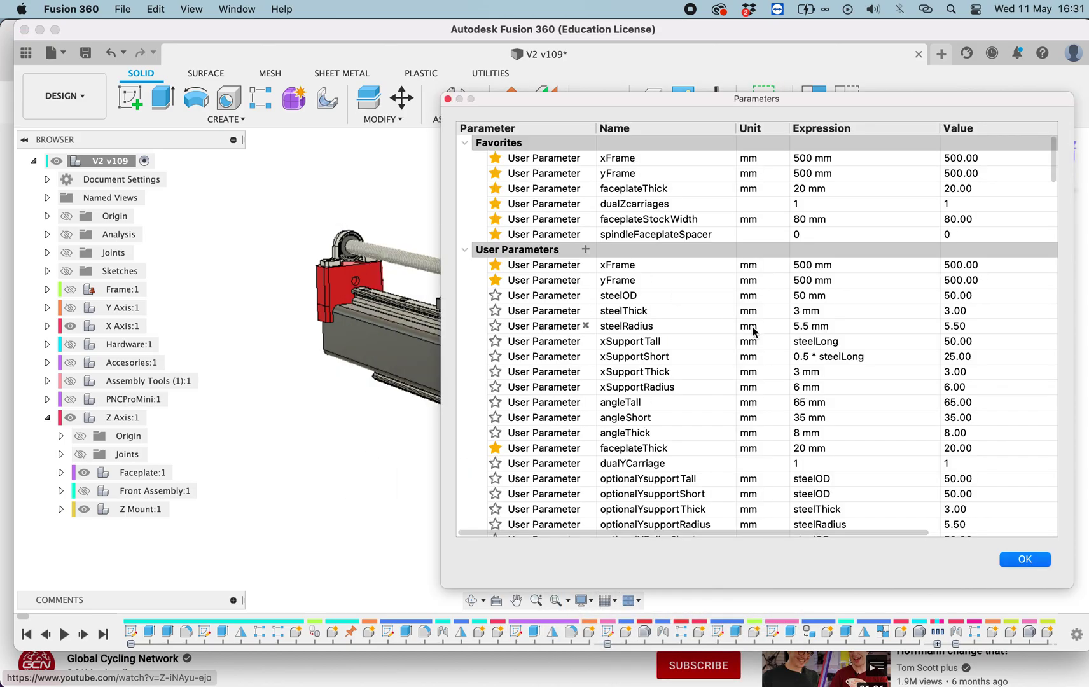
{"action": "scroll", "coordinate": [753, 299], "scroll_direction": "down", "scroll_amount": 10}
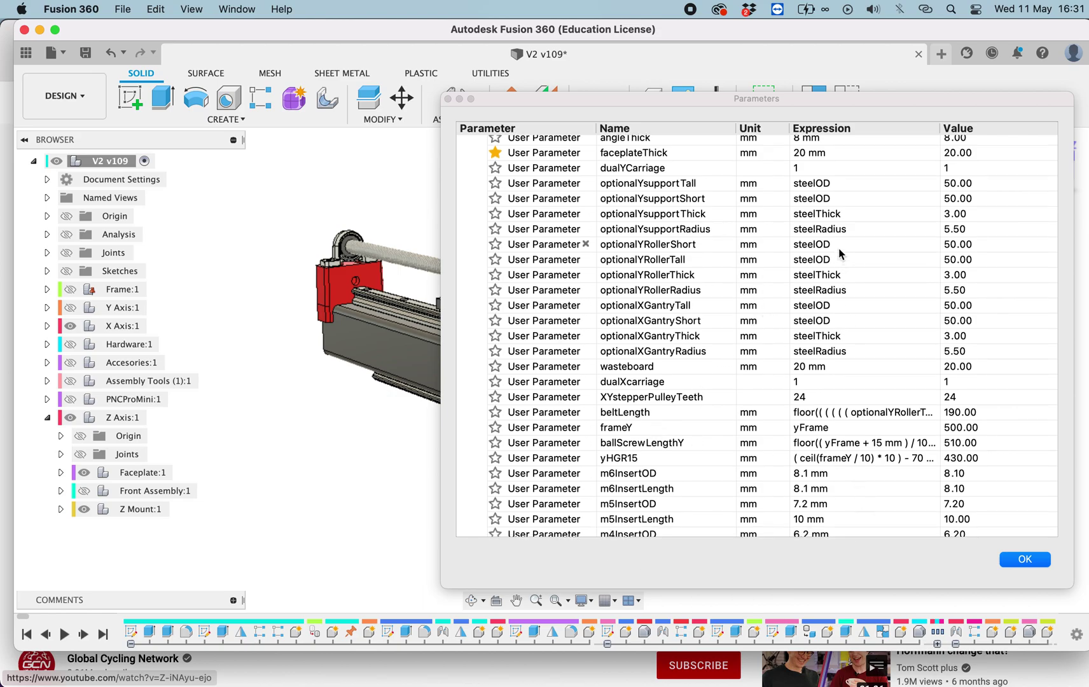
{"action": "left_click", "coordinate": [841, 310]}
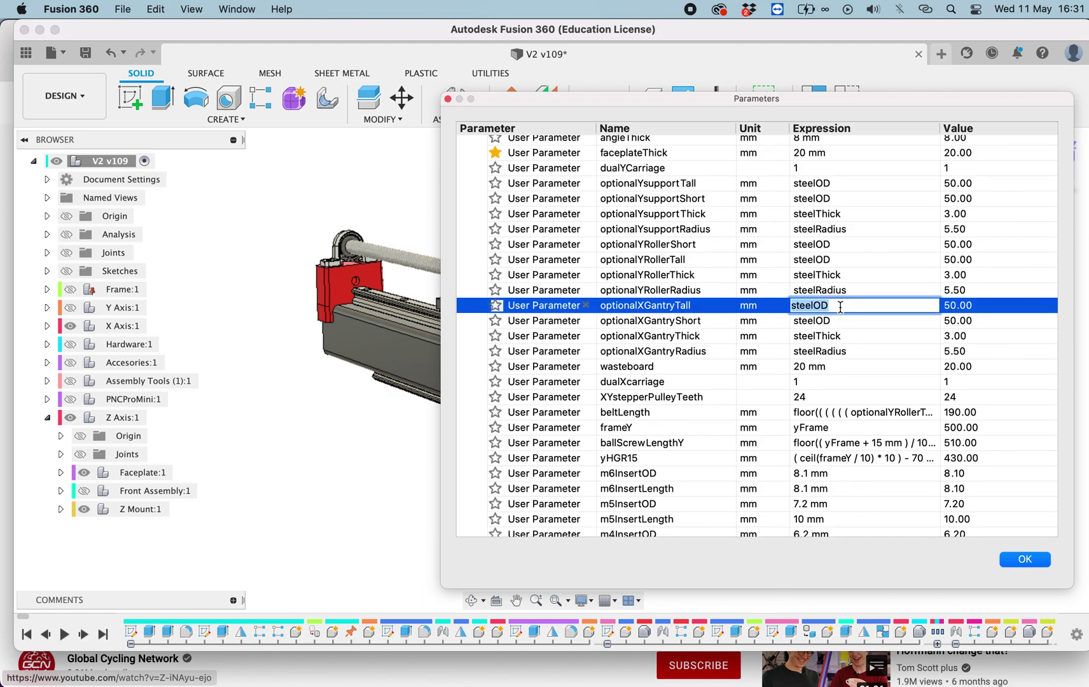
{"action": "type", "text": "75"}
{"action": "key", "text": "Return"}
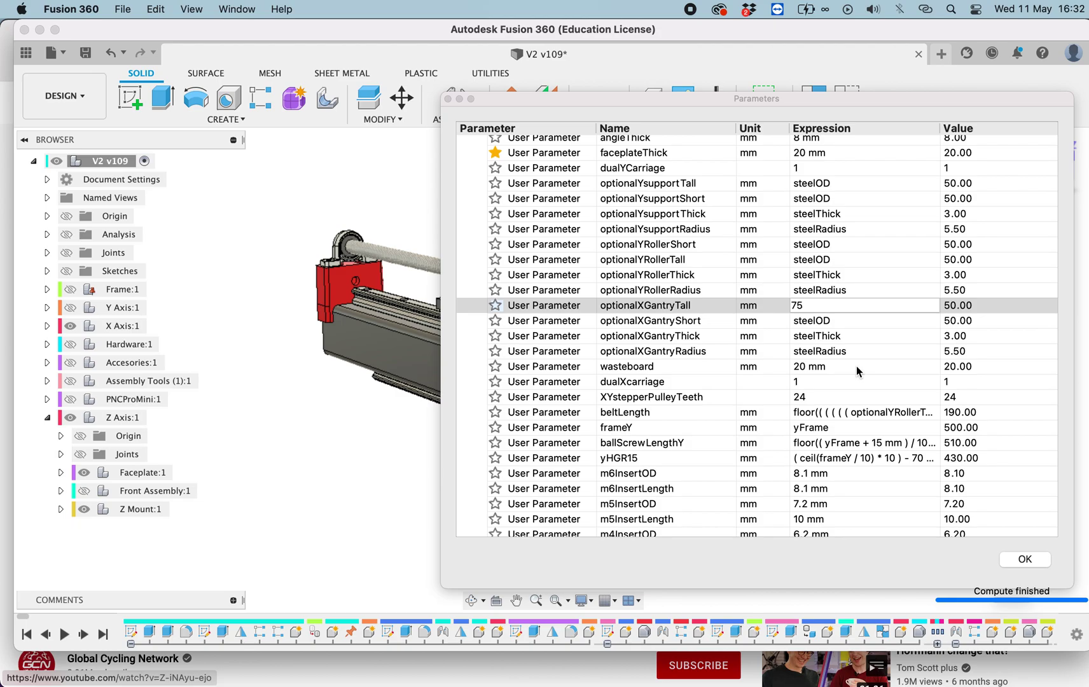
{"action": "key", "text": "Return"}
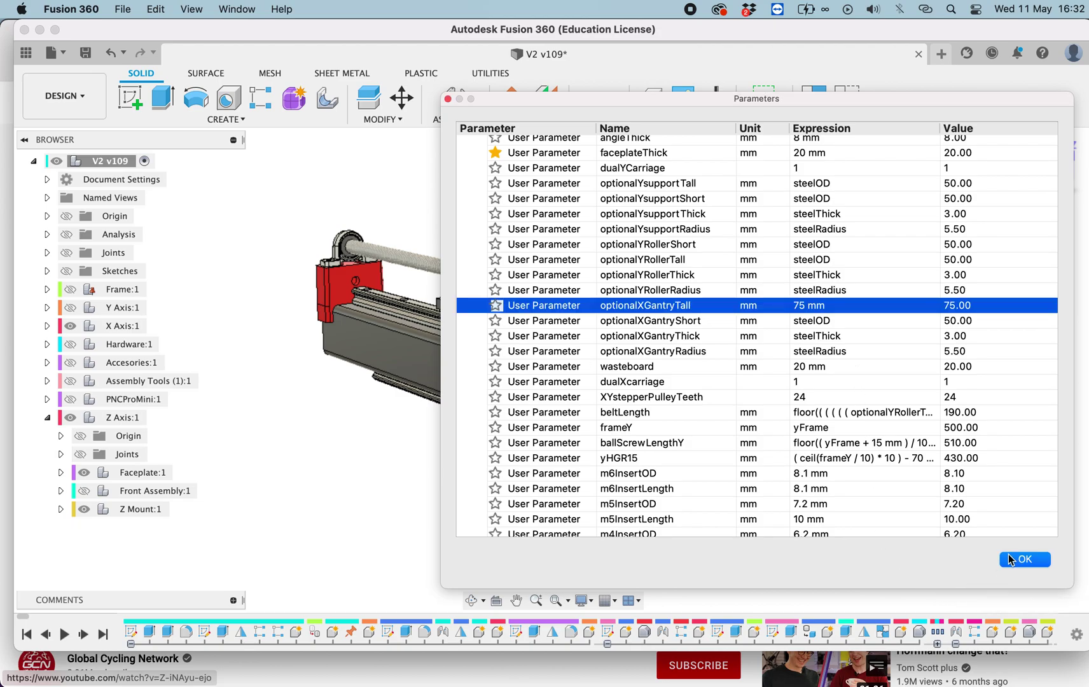
{"action": "left_click", "coordinate": [1025, 560]}
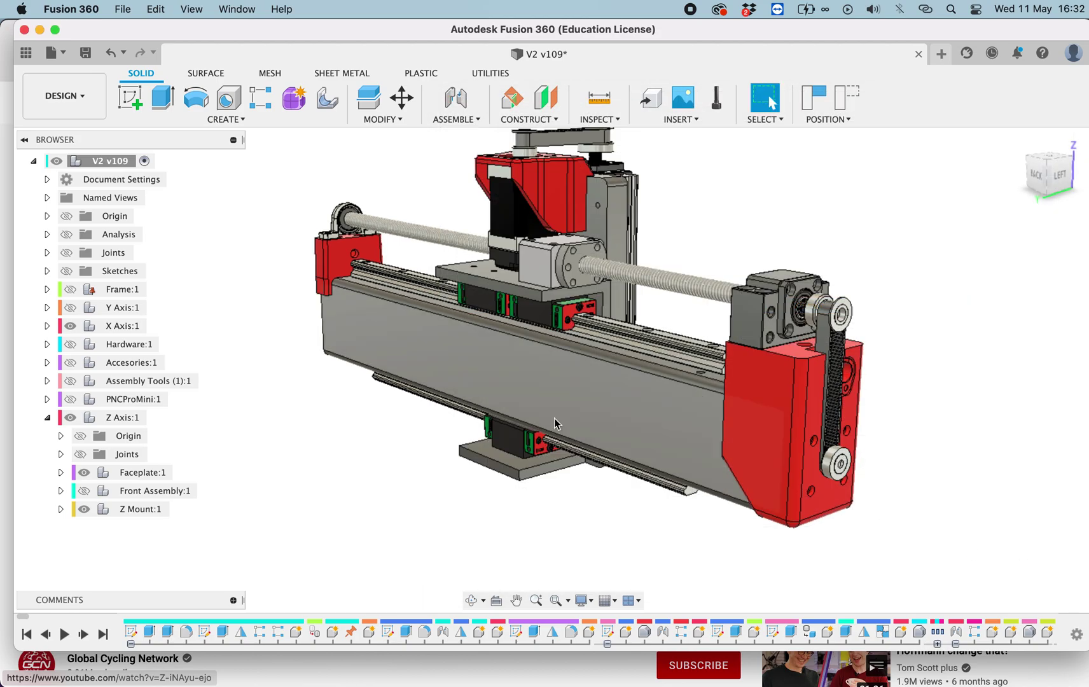
- Examine the taller X gantry tube and its end mounts from the front and both sides
{"action": "scroll", "coordinate": [554, 418], "scroll_direction": "down", "scroll_amount": 5, "text": "shift"}
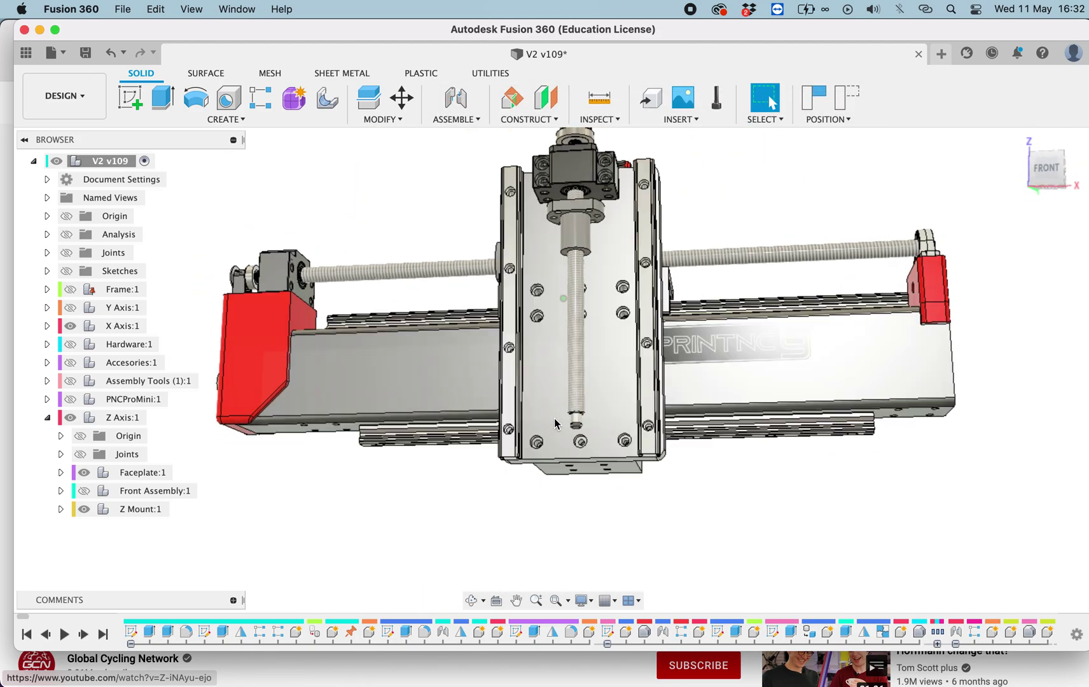
{"action": "scroll", "coordinate": [686, 335], "scroll_direction": "right", "scroll_amount": 5, "text": "shift"}
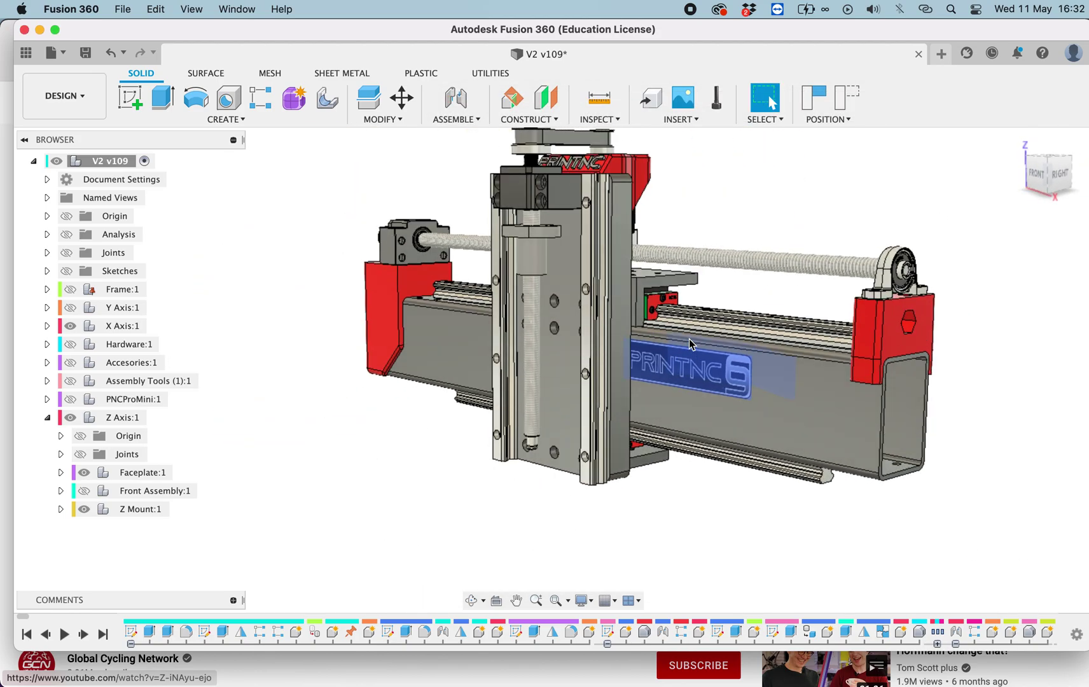
{"action": "scroll", "coordinate": [853, 453], "scroll_direction": "right", "scroll_amount": 5, "text": "shift"}
{"action": "scroll", "coordinate": [853, 453], "scroll_direction": "down", "scroll_amount": 3, "text": "shift"}
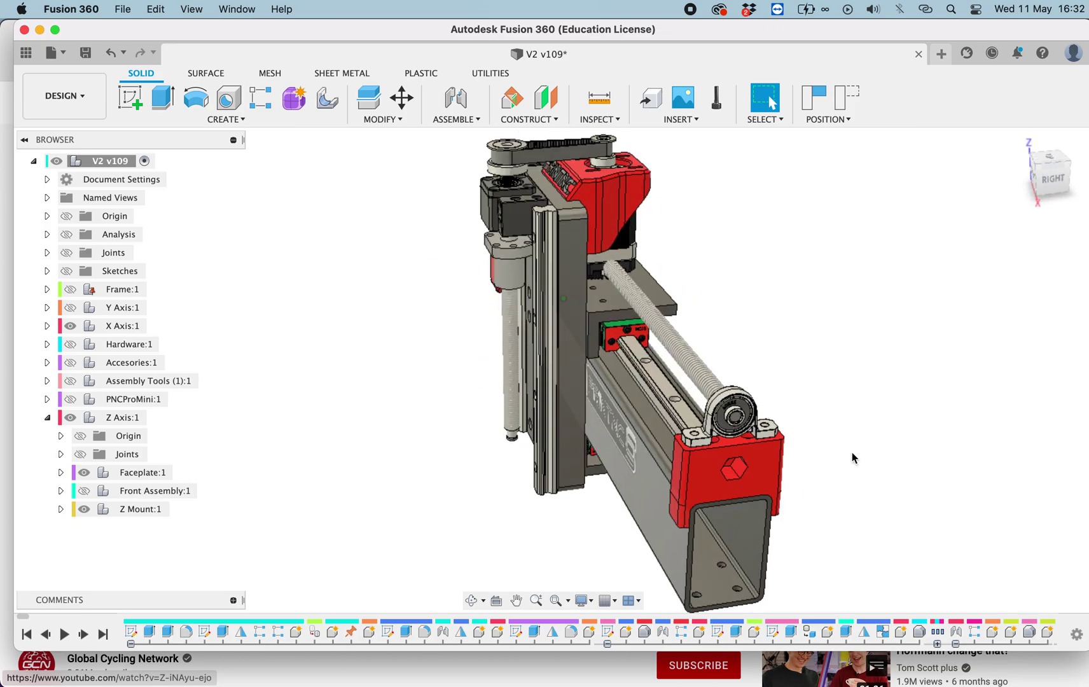
{"action": "scroll", "coordinate": [853, 453], "scroll_direction": "left", "scroll_amount": 10, "text": "shift"}
{"action": "scroll", "coordinate": [853, 453], "scroll_direction": "left", "scroll_amount": 5, "text": "shift"}
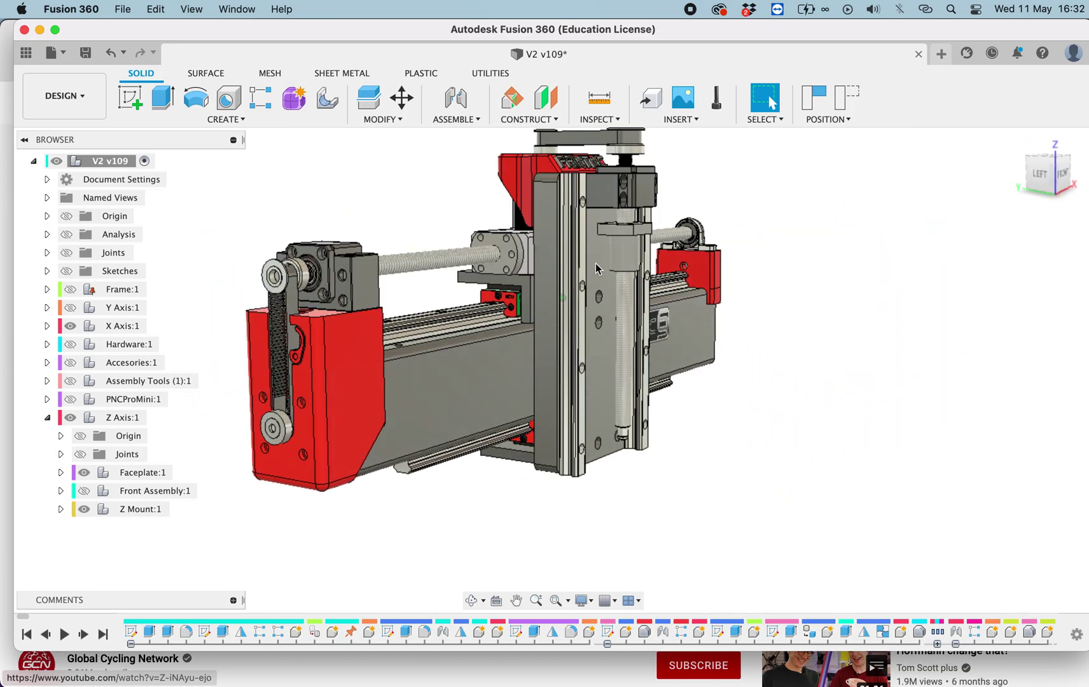
- Inspect the clearance between the Z stepper motor and the X ball nut housing behind the gantry
{"action": "scroll", "coordinate": [574, 353], "scroll_direction": "left", "scroll_amount": 10, "text": "shift"}
{"action": "scroll", "coordinate": [573, 353], "scroll_direction": "up", "scroll_amount": 5}
{"action": "scroll", "coordinate": [574, 353], "scroll_direction": "up", "scroll_amount": 5}
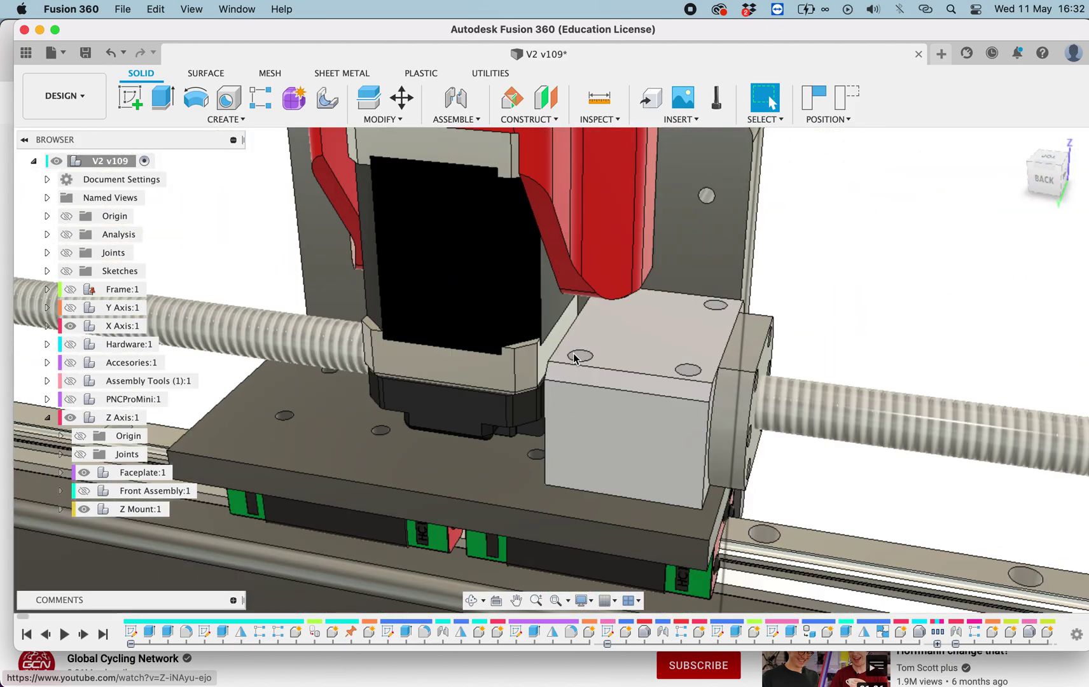
{"action": "scroll", "coordinate": [573, 353], "scroll_direction": "down", "scroll_amount": 5, "text": "shift"}
{"action": "scroll", "coordinate": [574, 353], "scroll_direction": "down", "scroll_amount": 5}
{"action": "scroll", "coordinate": [535, 354], "scroll_direction": "up", "scroll_amount": 5}
{"action": "scroll", "coordinate": [535, 353], "scroll_direction": "left", "scroll_amount": 6, "text": "shift"}
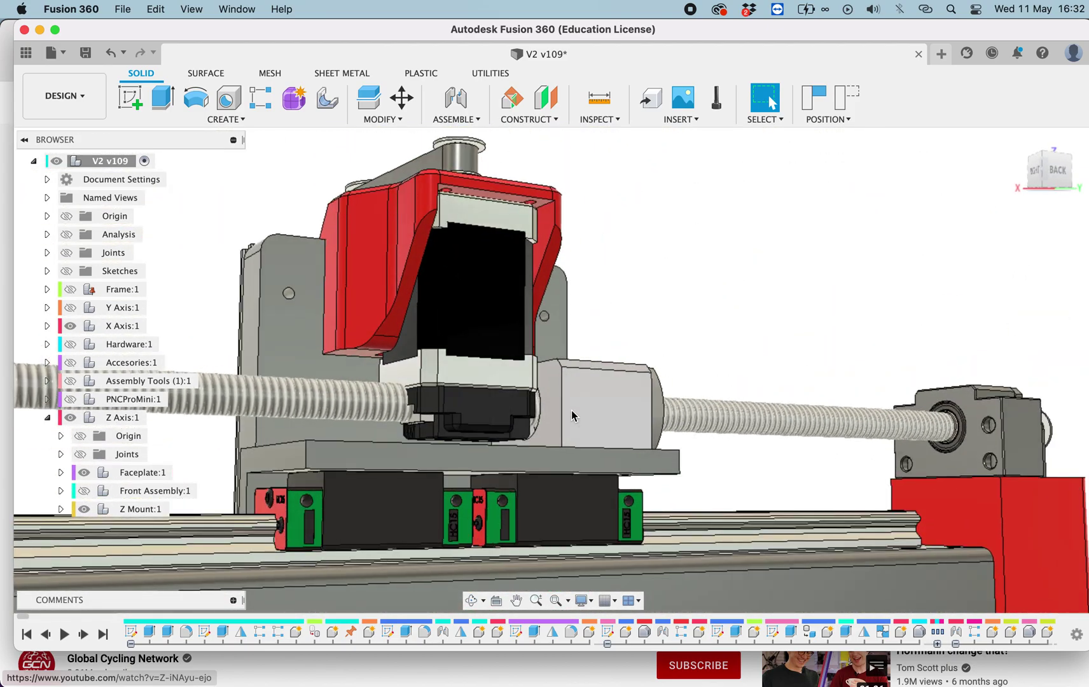
{"action": "scroll", "coordinate": [572, 417], "scroll_direction": "down", "scroll_amount": 5}
{"action": "scroll", "coordinate": [572, 416], "scroll_direction": "down", "scroll_amount": 5, "text": "shift"}
{"action": "scroll", "coordinate": [572, 413], "scroll_direction": "right", "scroll_amount": 10, "text": "shift"}
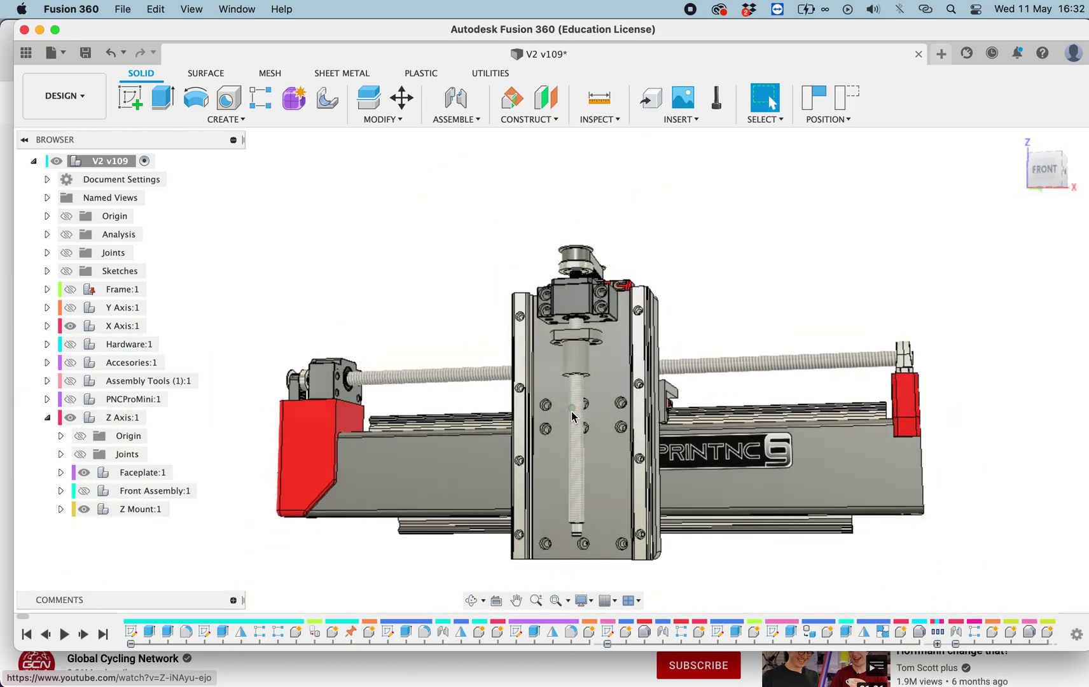
- Set the user parameter optionalAdditionalZtravel to 25 mm and apply it to the model
{"action": "left_click", "coordinate": [382, 119]}
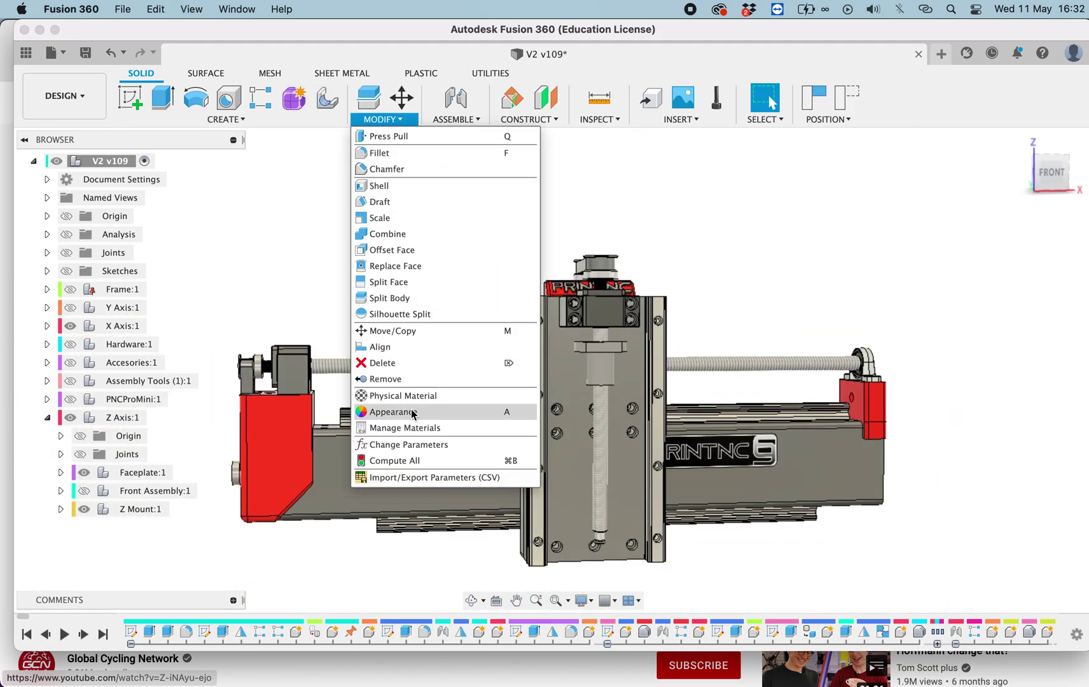
{"action": "left_click", "coordinate": [415, 513]}
{"action": "scroll", "coordinate": [707, 407], "scroll_direction": "down", "scroll_amount": 15}
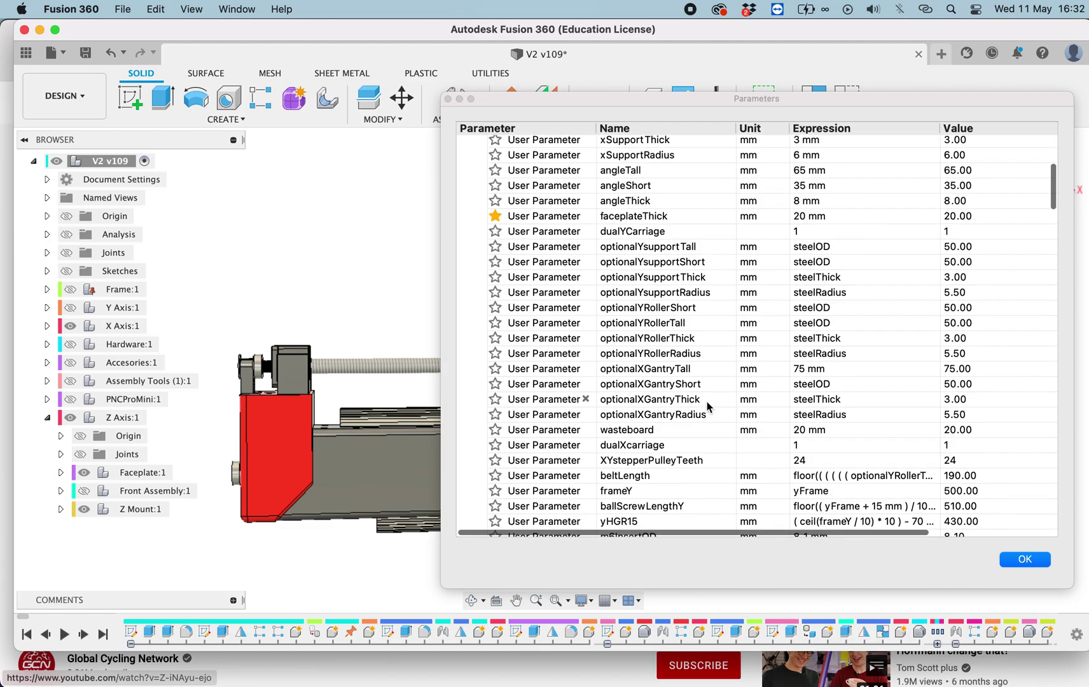
{"action": "scroll", "coordinate": [708, 407], "scroll_direction": "down", "scroll_amount": 2}
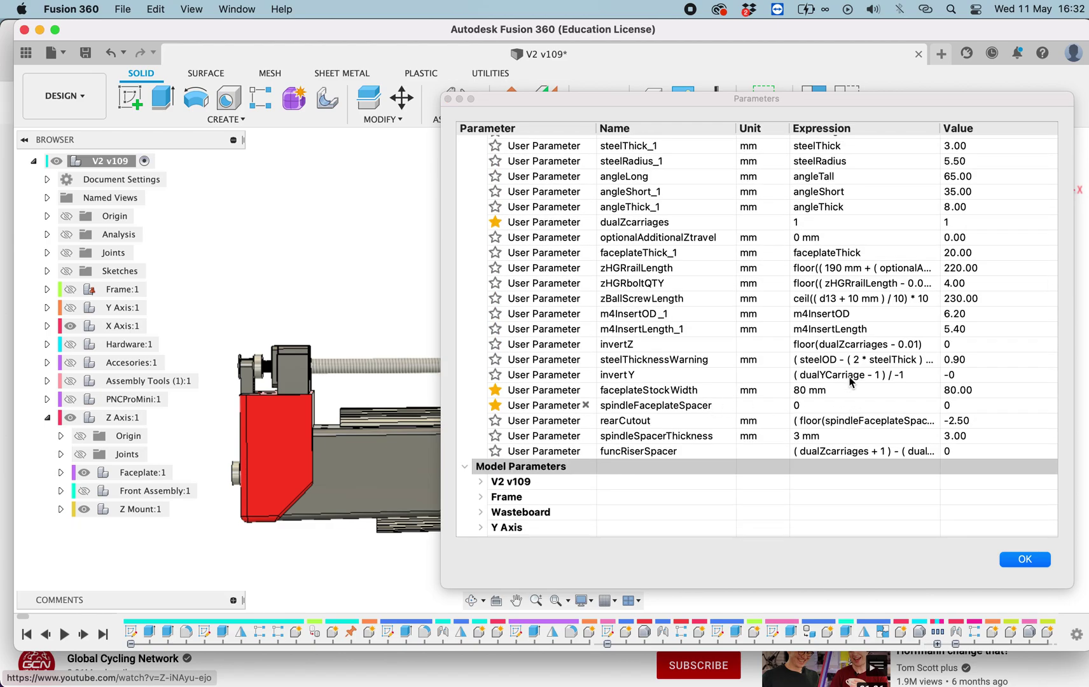
{"action": "left_click", "coordinate": [834, 236]}
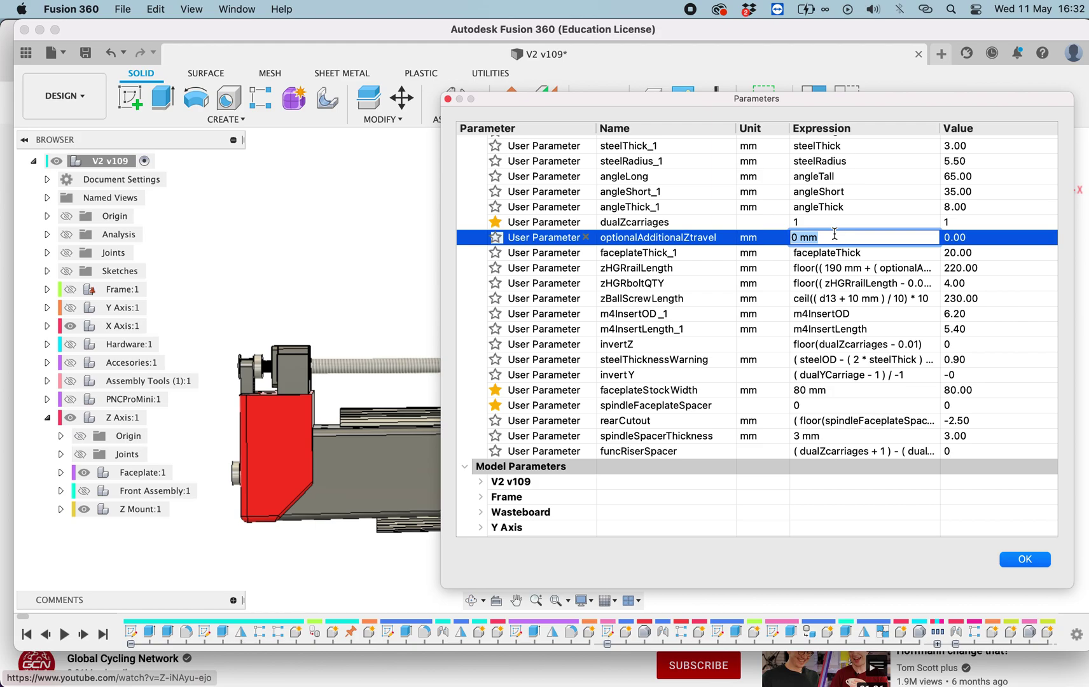
{"action": "type", "text": "25"}
{"action": "key", "text": "Return"}
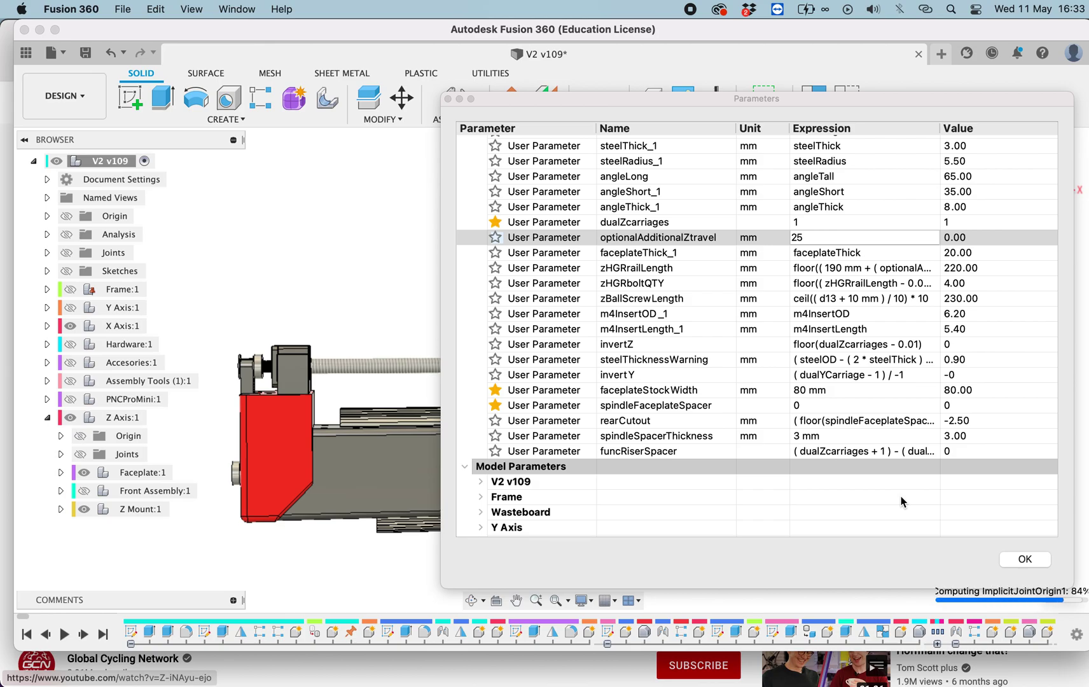
{"action": "left_click", "coordinate": [1026, 560]}
- Check the gap between the raised Z motor and the X ball nut housing from the back
{"action": "scroll", "coordinate": [805, 428], "scroll_direction": "left", "scroll_amount": 10, "text": "shift"}
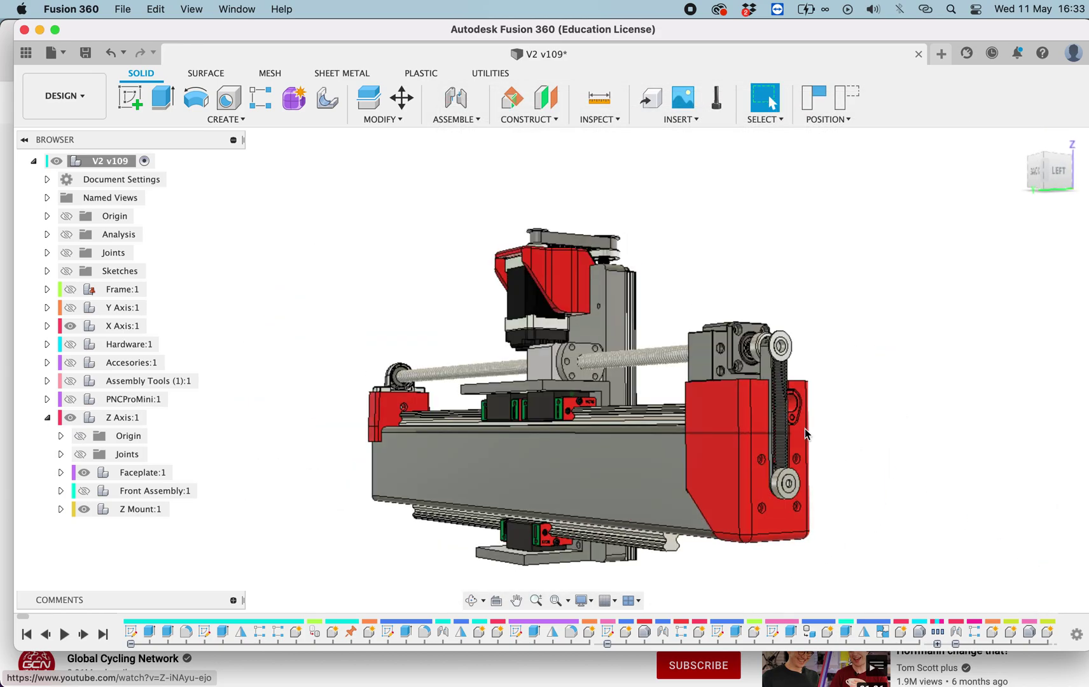
{"action": "scroll", "coordinate": [623, 368], "scroll_direction": "up", "scroll_amount": 5}
{"action": "scroll", "coordinate": [622, 368], "scroll_direction": "left", "scroll_amount": 3, "text": "shift"}
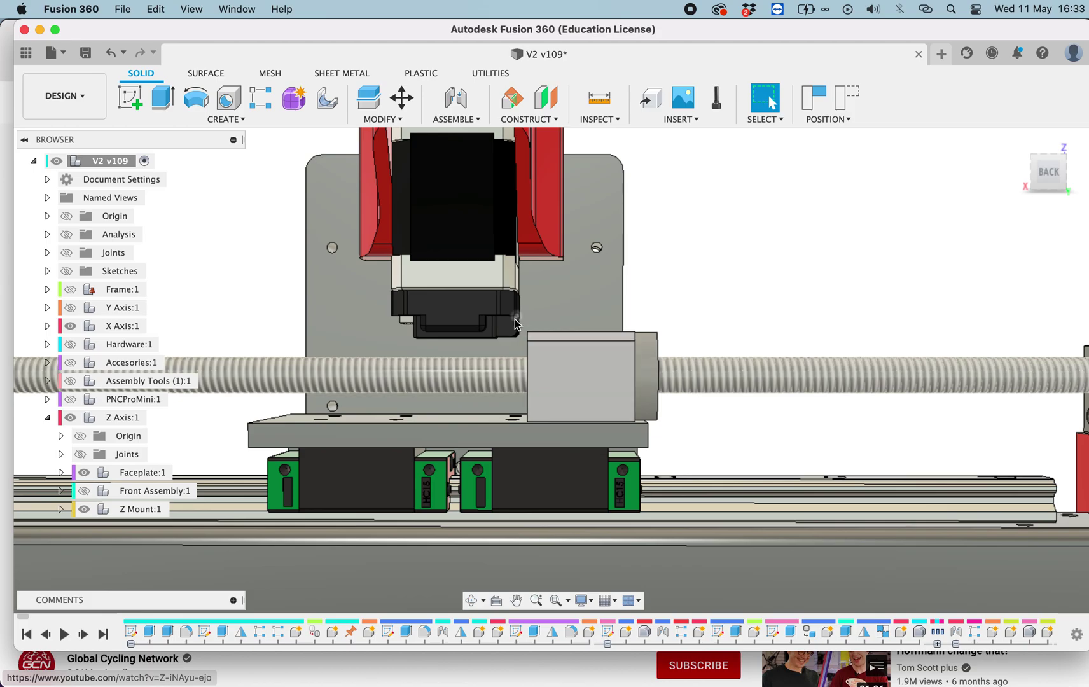
{"action": "scroll", "coordinate": [502, 333], "scroll_direction": "left", "scroll_amount": 8, "text": "shift"}
{"action": "scroll", "coordinate": [502, 334], "scroll_direction": "down", "scroll_amount": 5}
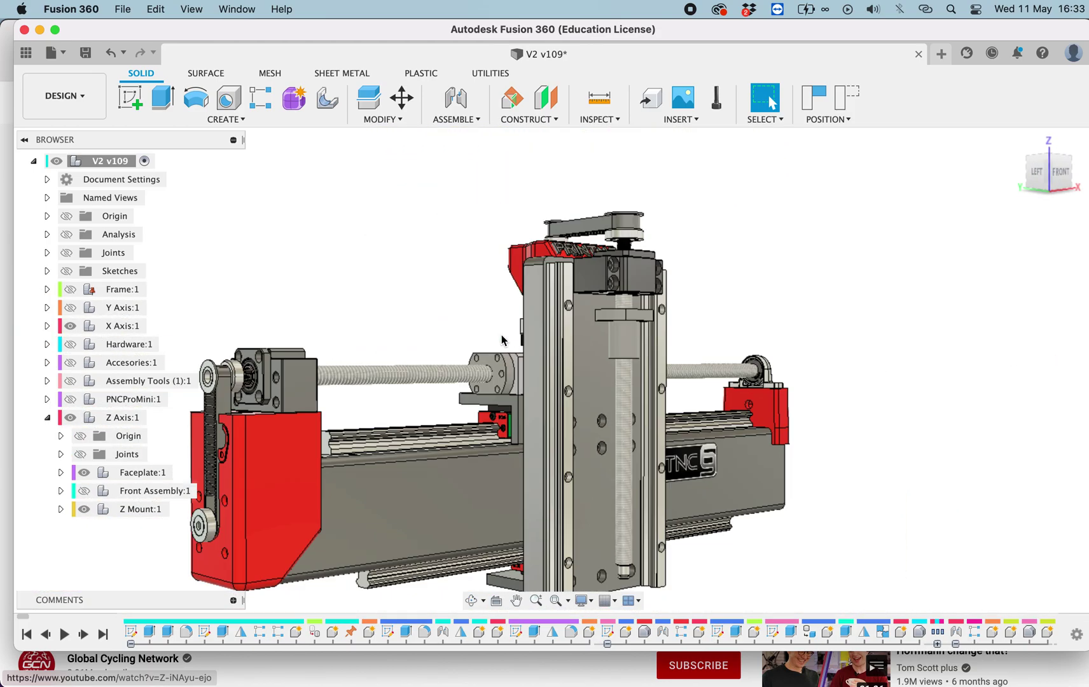
- Measure the Z linear rail's length between its upper and lower corner vertices
{"action": "scroll", "coordinate": [502, 334], "scroll_direction": "right", "scroll_amount": 5, "text": "shift"}
{"action": "scroll", "coordinate": [502, 335], "scroll_direction": "down", "scroll_amount": 4, "text": "shift"}
{"action": "key", "text": "i"}
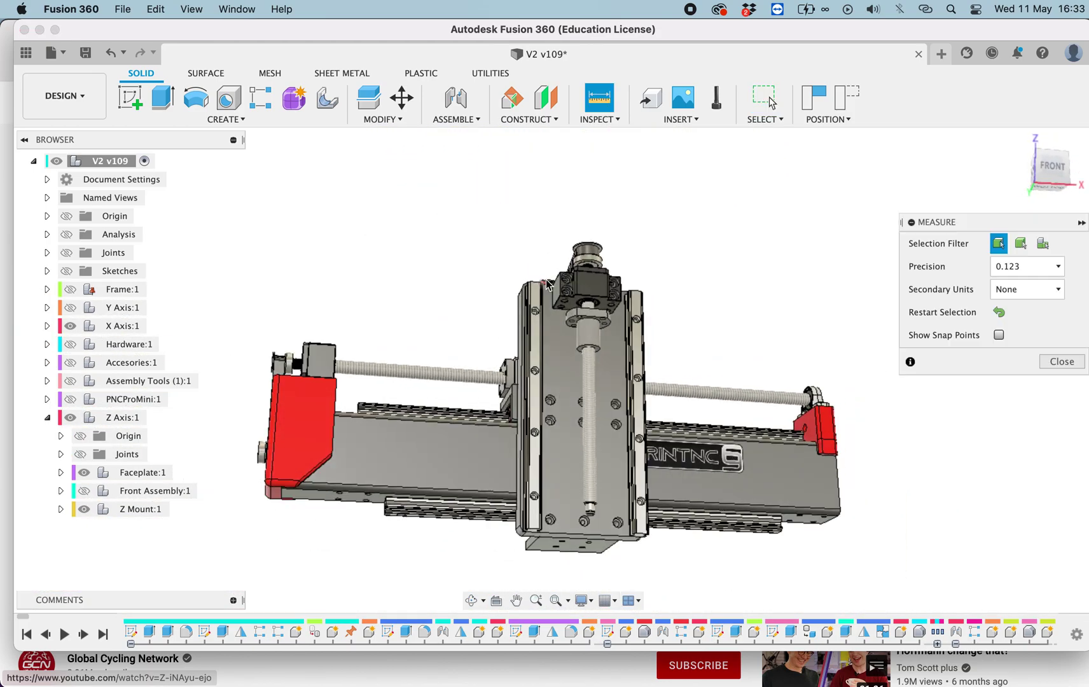
{"action": "left_click", "coordinate": [531, 281]}
{"action": "left_click", "coordinate": [529, 528]}
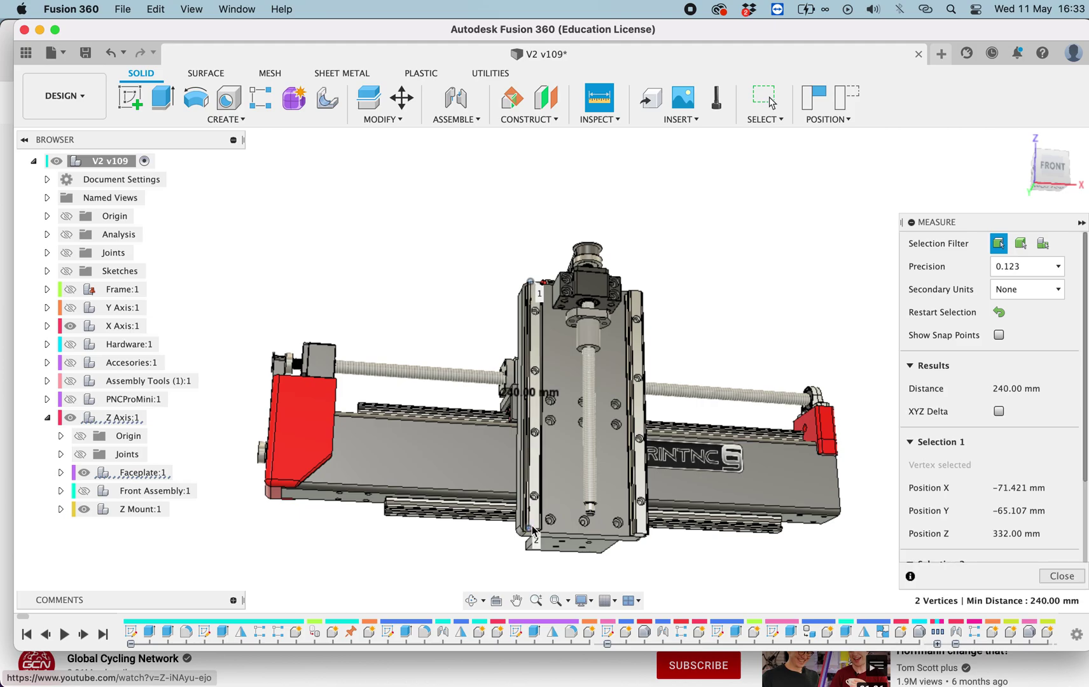
{"action": "key", "text": "Escape"}
- Show the Front Assembly component and slide it down the Z rails
{"action": "scroll", "coordinate": [638, 428], "scroll_direction": "up", "scroll_amount": 4, "text": "shift"}
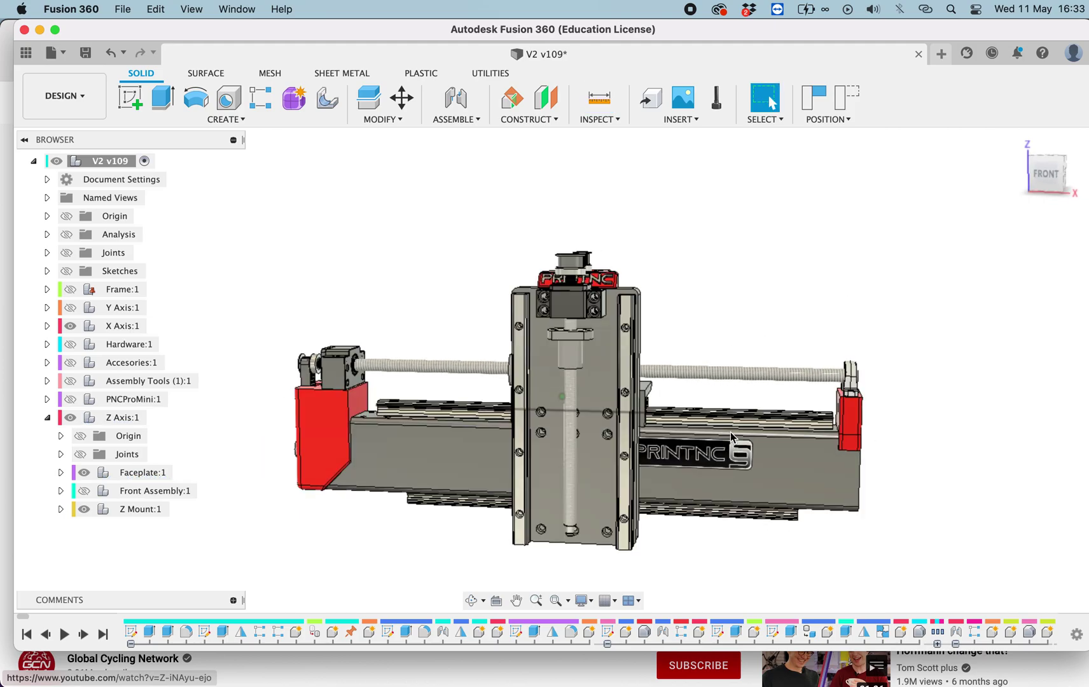
{"action": "scroll", "coordinate": [638, 428], "scroll_direction": "down", "scroll_amount": 4, "text": "shift"}
{"action": "scroll", "coordinate": [637, 428], "scroll_direction": "up", "scroll_amount": 4, "text": "shift"}
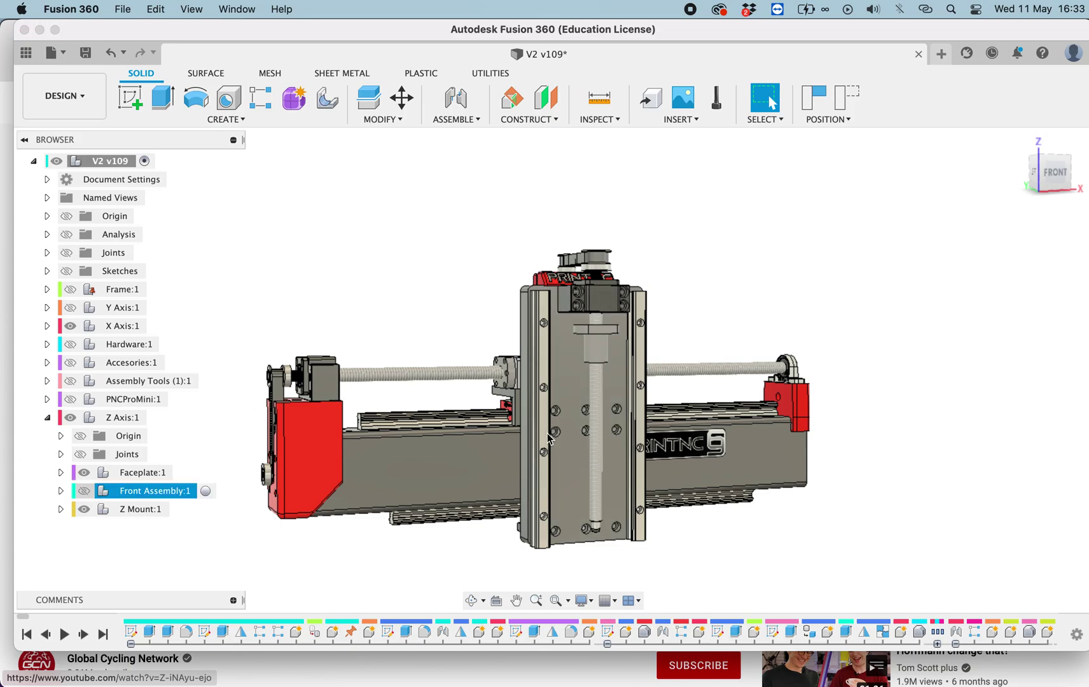
{"action": "left_click", "coordinate": [84, 490]}
{"action": "scroll", "coordinate": [690, 471], "scroll_direction": "up", "scroll_amount": 5, "text": "shift"}
{"action": "scroll", "coordinate": [690, 470], "scroll_direction": "down", "scroll_amount": 5, "text": "shift"}
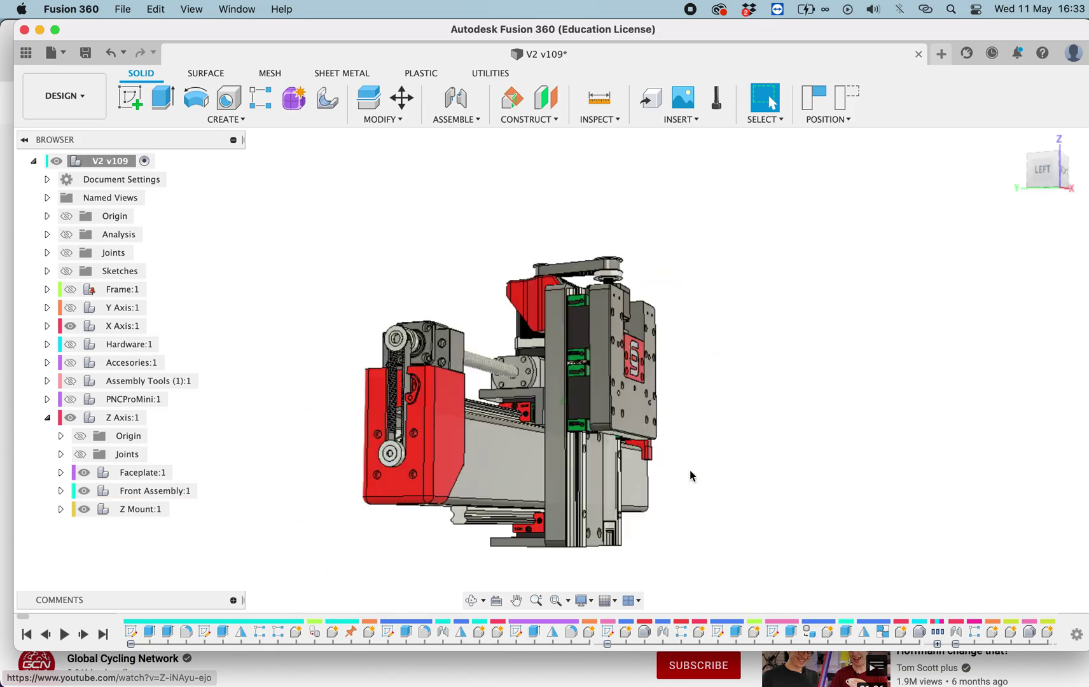
{"action": "scroll", "coordinate": [690, 470], "scroll_direction": "left", "scroll_amount": 4, "text": "shift"}
{"action": "scroll", "coordinate": [689, 470], "scroll_direction": "right", "scroll_amount": 5, "text": "shift"}
{"action": "left_click_drag", "start_coordinate": [603, 420], "coordinate": [602, 487]}
{"action": "scroll", "coordinate": [602, 491], "scroll_direction": "right", "scroll_amount": 10, "text": "shift"}
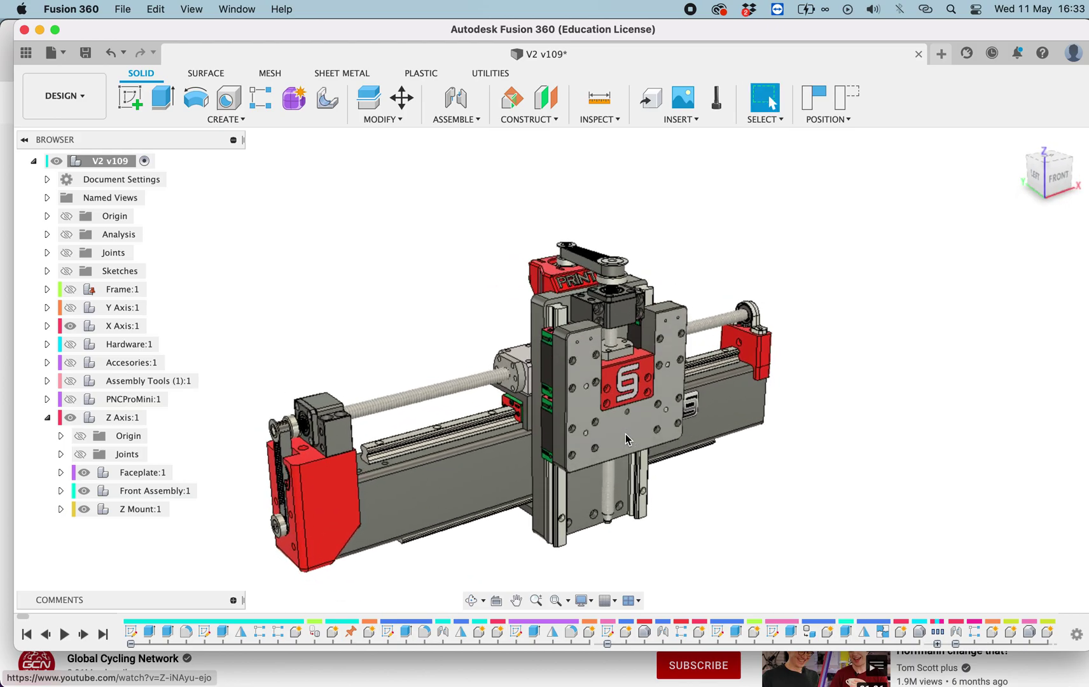
- Inspect the Z motor mount and belt drive from the back and sides of the gantry
{"action": "scroll", "coordinate": [626, 435], "scroll_direction": "right", "scroll_amount": 10, "text": "shift"}
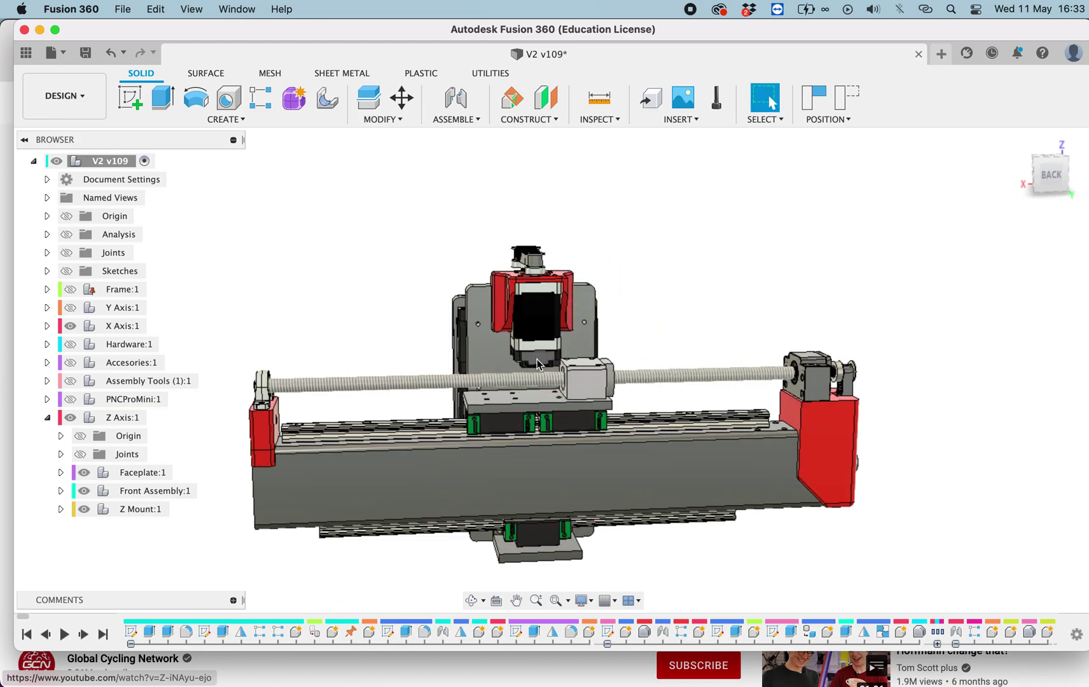
{"action": "scroll", "coordinate": [537, 360], "scroll_direction": "up", "scroll_amount": 5}
{"action": "scroll", "coordinate": [538, 360], "scroll_direction": "right", "scroll_amount": 5, "text": "shift"}
{"action": "scroll", "coordinate": [535, 364], "scroll_direction": "down", "scroll_amount": 5}
{"action": "scroll", "coordinate": [535, 364], "scroll_direction": "right", "scroll_amount": 8, "text": "shift"}
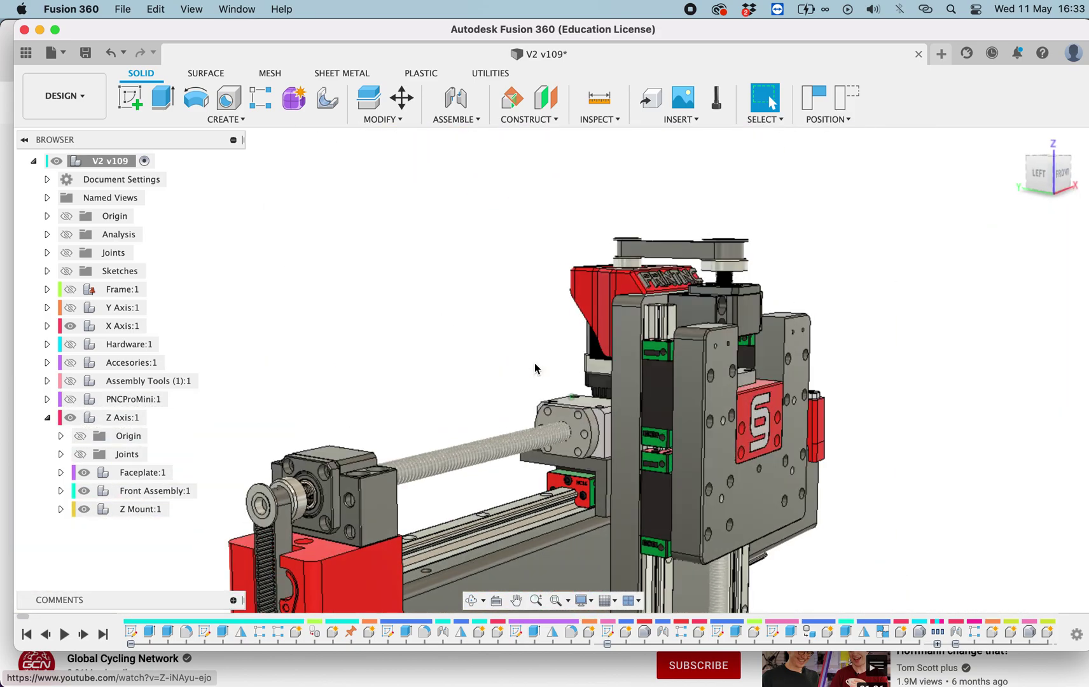
{"action": "scroll", "coordinate": [535, 364], "scroll_direction": "right", "scroll_amount": 10, "text": "shift"}
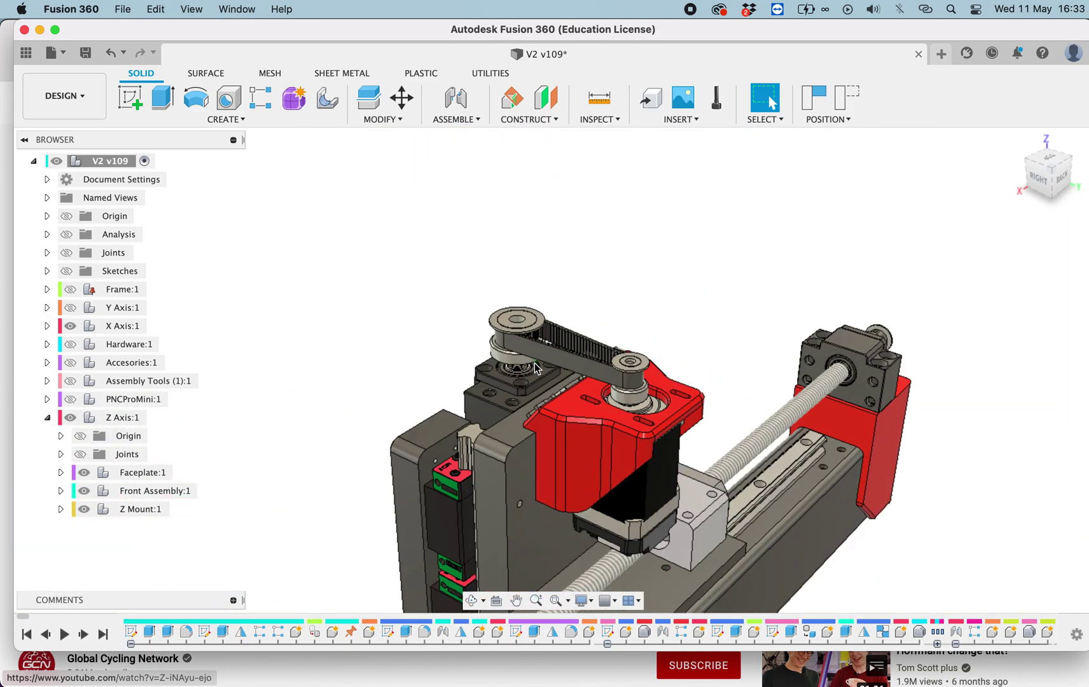
- Inspect the Z motor and its red mount from beneath and behind the gantry
{"action": "scroll", "coordinate": [643, 418], "scroll_direction": "down", "scroll_amount": 5}
{"action": "scroll", "coordinate": [642, 419], "scroll_direction": "down", "scroll_amount": 10, "text": "shift"}
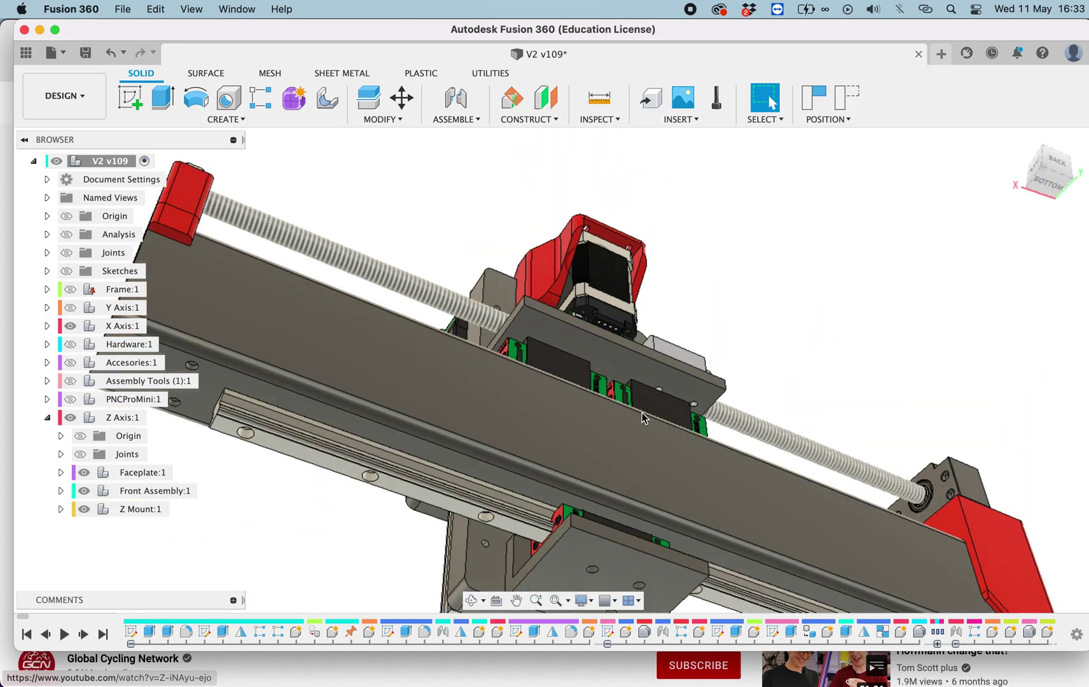
{"action": "scroll", "coordinate": [642, 418], "scroll_direction": "up", "scroll_amount": 5}
{"action": "scroll", "coordinate": [642, 418], "scroll_direction": "up", "scroll_amount": 8}
{"action": "scroll", "coordinate": [634, 437], "scroll_direction": "down", "scroll_amount": 3}
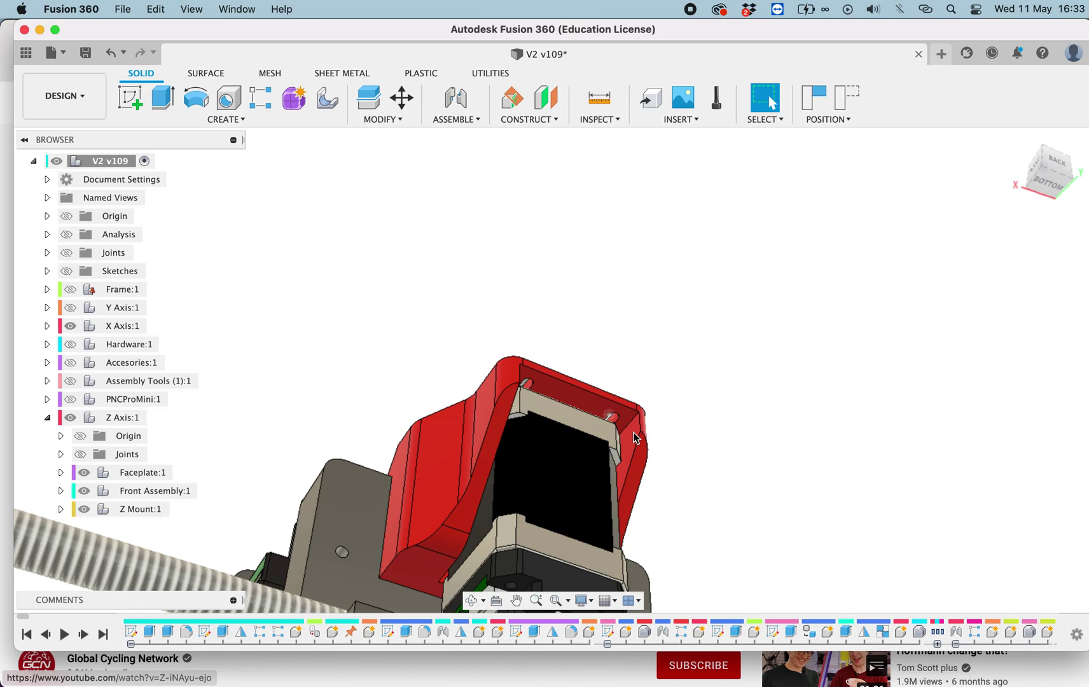
{"action": "scroll", "coordinate": [634, 438], "scroll_direction": "down", "scroll_amount": 5}
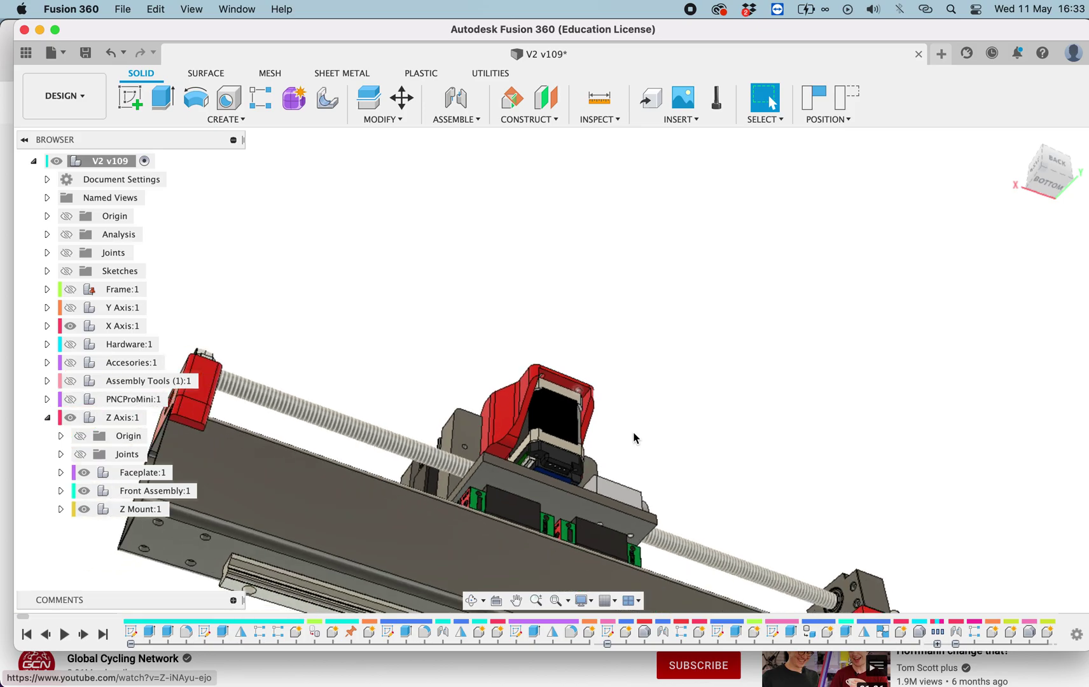
{"action": "scroll", "coordinate": [634, 438], "scroll_direction": "up", "scroll_amount": 5, "text": "shift"}
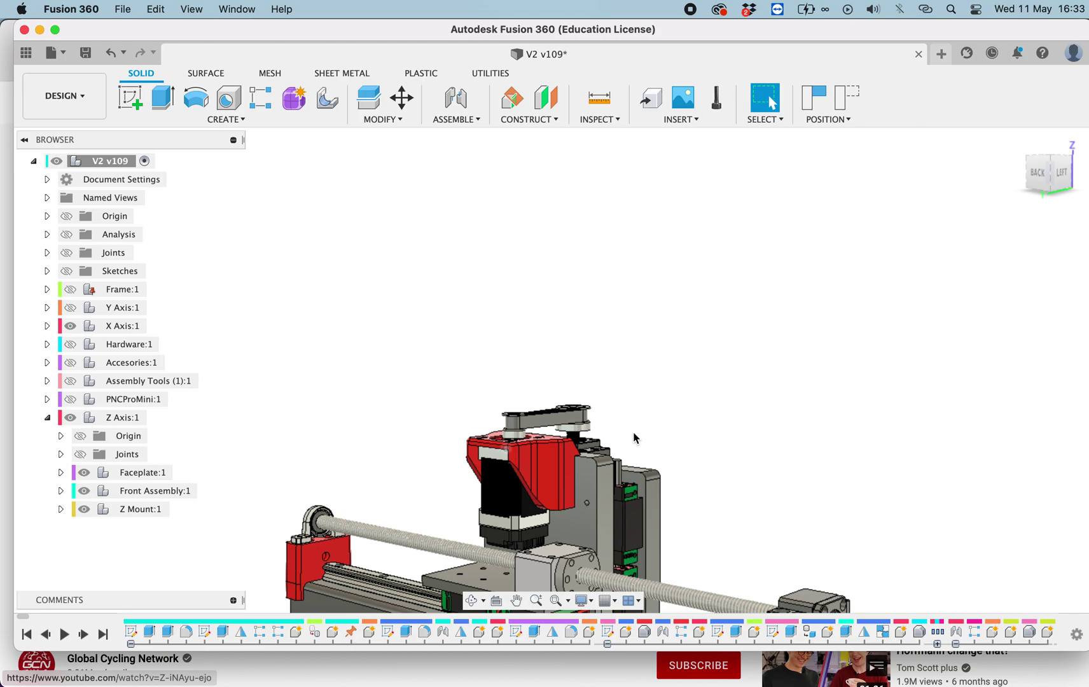
- Inspect the front of the Z axis, including the front plate, ball nut mount and rails, from above and below
{"action": "scroll", "coordinate": [634, 438], "scroll_direction": "right", "scroll_amount": 8, "text": "shift"}
{"action": "scroll", "coordinate": [634, 438], "scroll_direction": "down", "scroll_amount": 5}
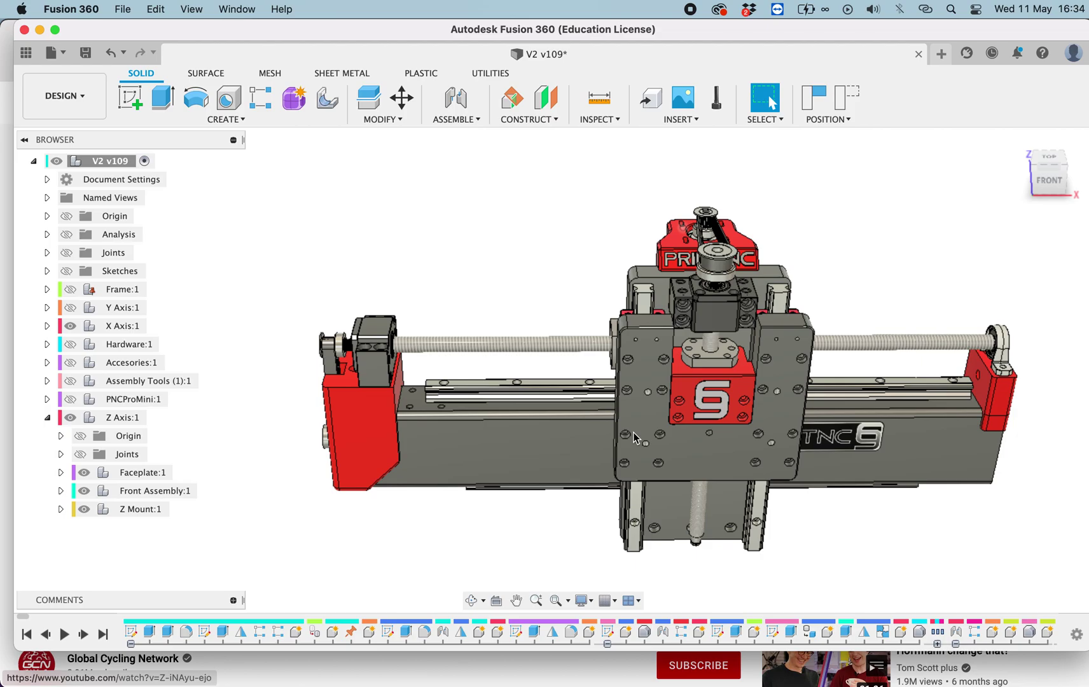
{"action": "scroll", "coordinate": [726, 437], "scroll_direction": "up", "scroll_amount": 5}
{"action": "scroll", "coordinate": [727, 437], "scroll_direction": "right", "scroll_amount": 4}
{"action": "scroll", "coordinate": [725, 437], "scroll_direction": "up", "scroll_amount": 4, "text": "shift"}
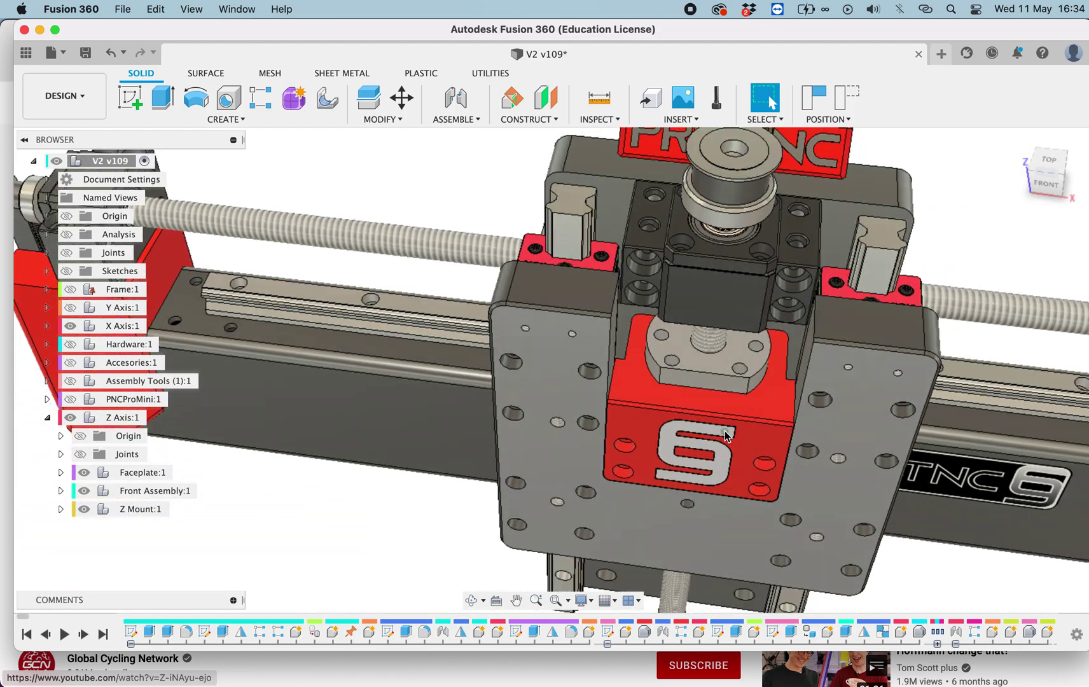
{"action": "scroll", "coordinate": [726, 436], "scroll_direction": "up", "scroll_amount": 1, "text": "shift"}
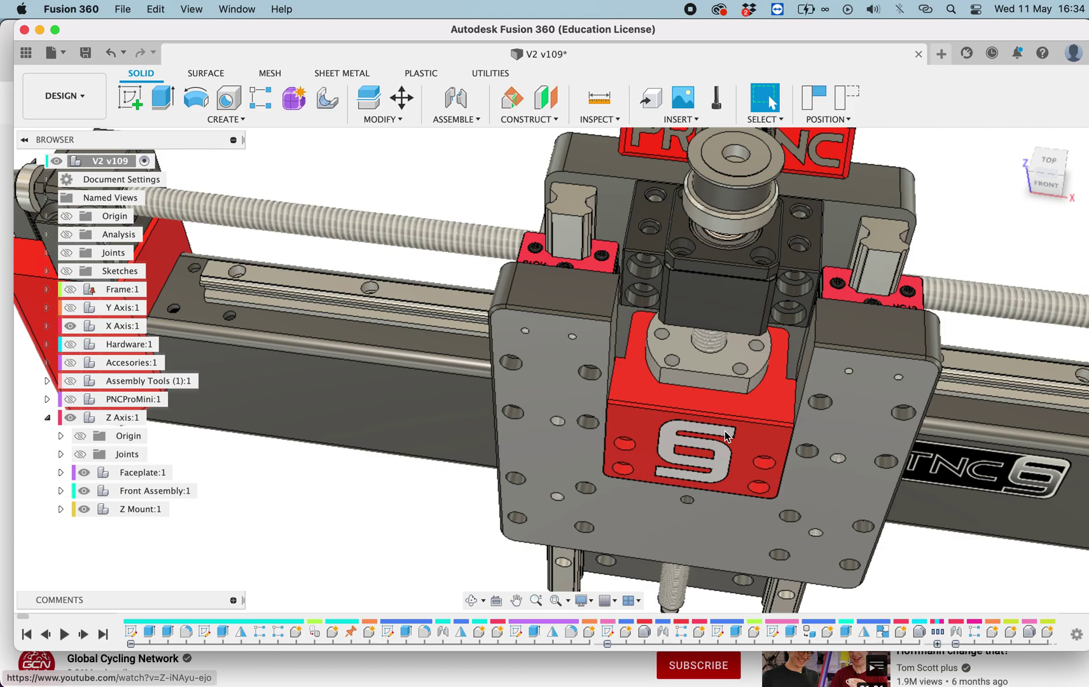
{"action": "middle_click_drag", "start_coordinate": [725, 437], "coordinate": [717, 469], "text": "shift"}
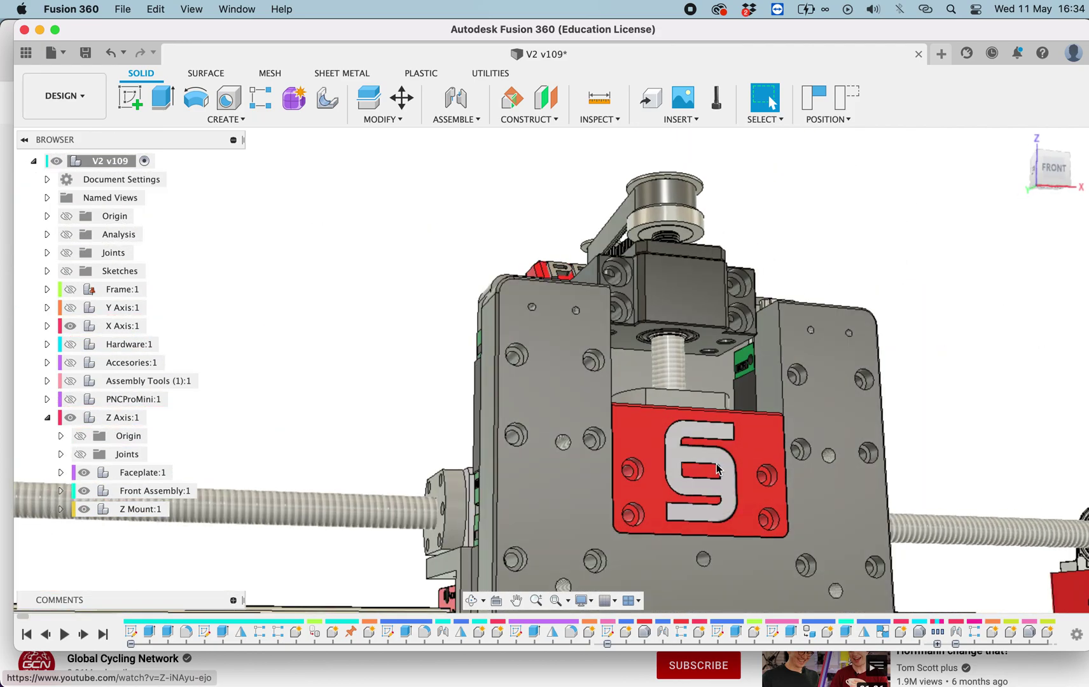
{"action": "scroll", "coordinate": [717, 469], "scroll_direction": "down", "scroll_amount": 3}
{"action": "scroll", "coordinate": [716, 465], "scroll_direction": "down", "scroll_amount": 3}
{"action": "scroll", "coordinate": [713, 476], "scroll_direction": "down", "scroll_amount": 3}
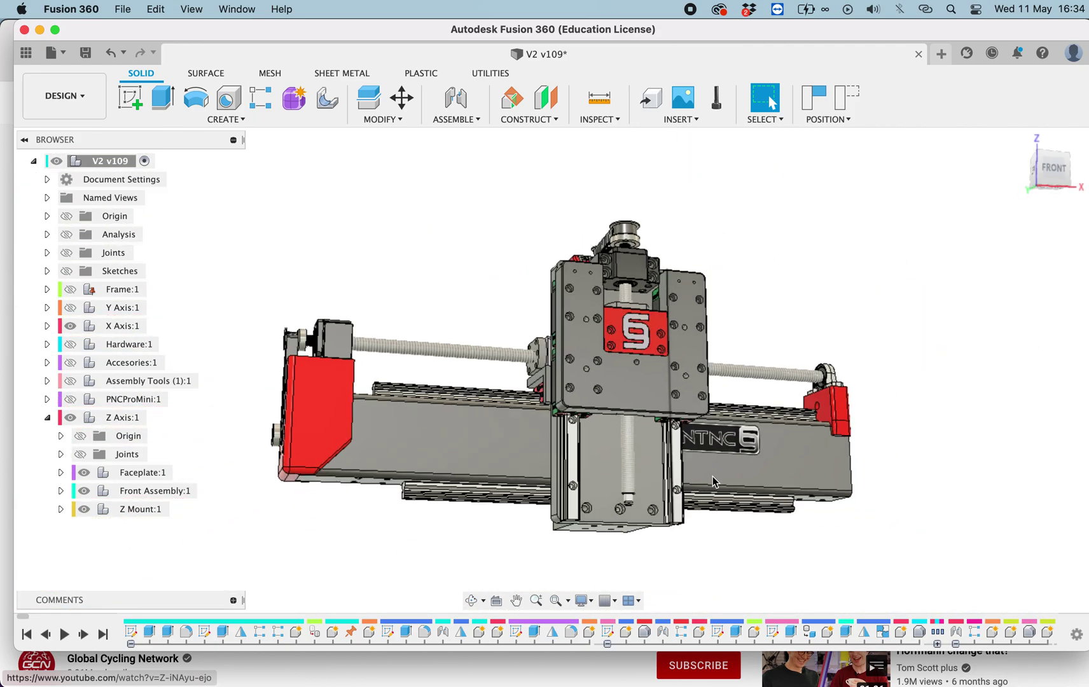
{"action": "scroll", "coordinate": [713, 477], "scroll_direction": "up", "scroll_amount": 2}
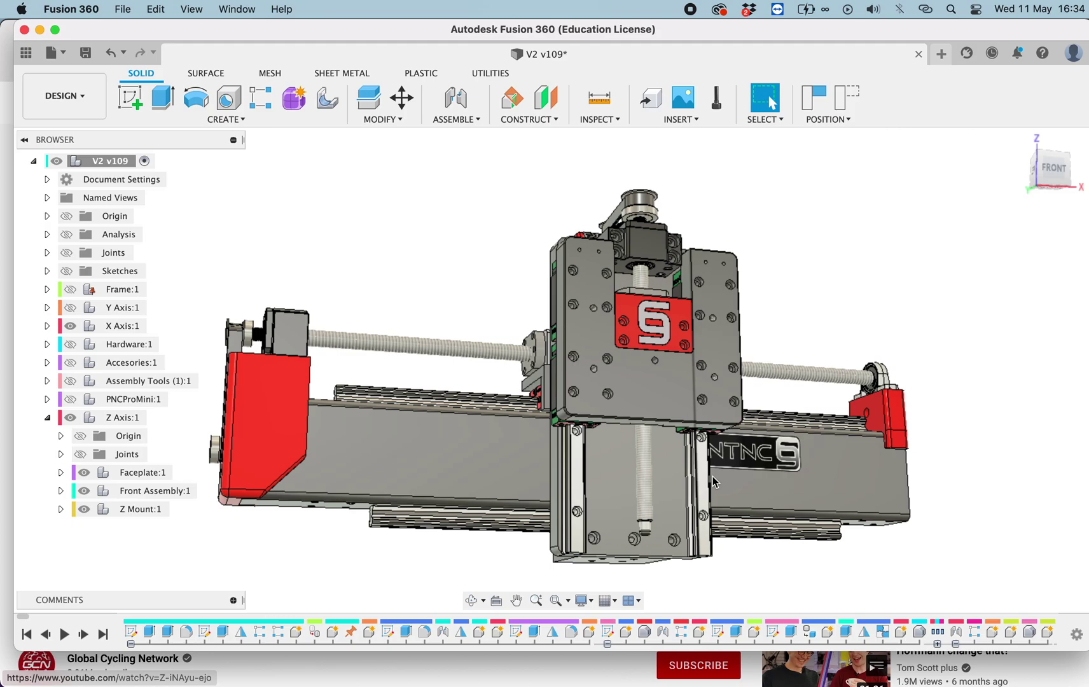
{"action": "scroll", "coordinate": [713, 477], "scroll_direction": "up", "scroll_amount": 5, "text": "shift"}
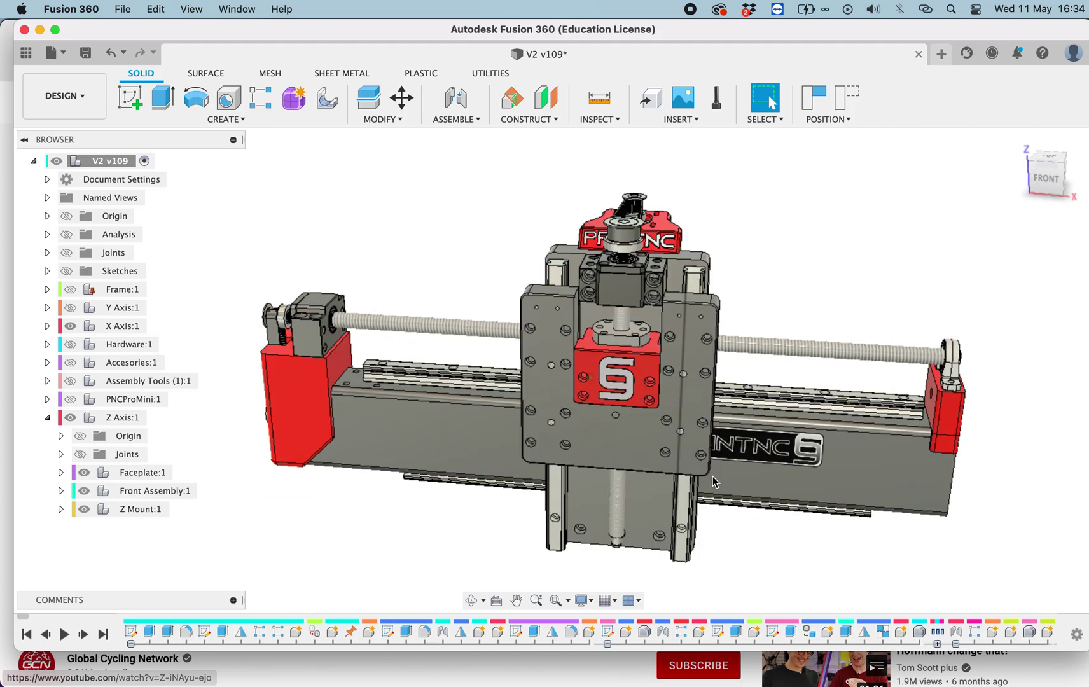
{"action": "scroll", "coordinate": [713, 478], "scroll_direction": "down", "scroll_amount": 3}
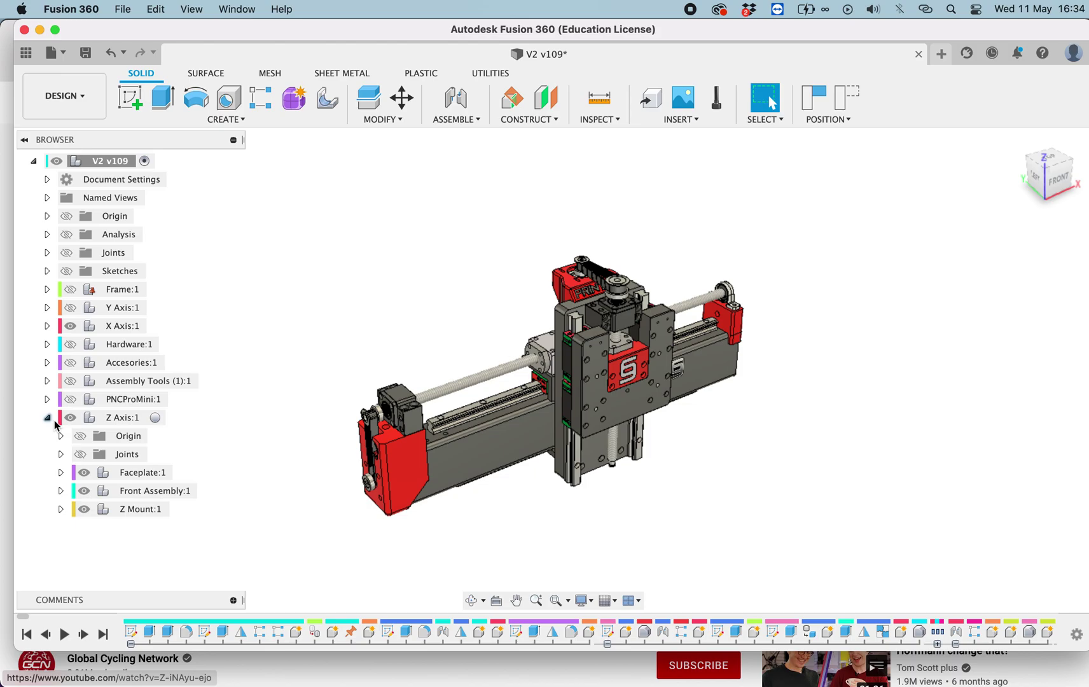
- Show the Y Axis and Frame components alongside the X and Z axes
{"action": "left_click", "coordinate": [86, 345]}
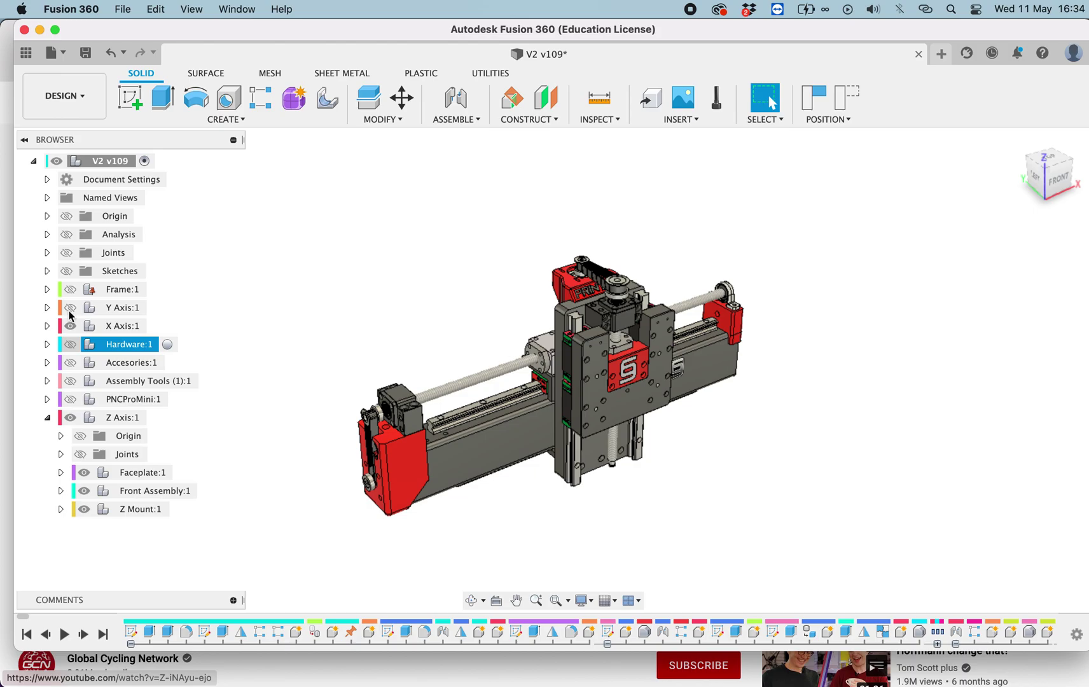
{"action": "left_click", "coordinate": [69, 309]}
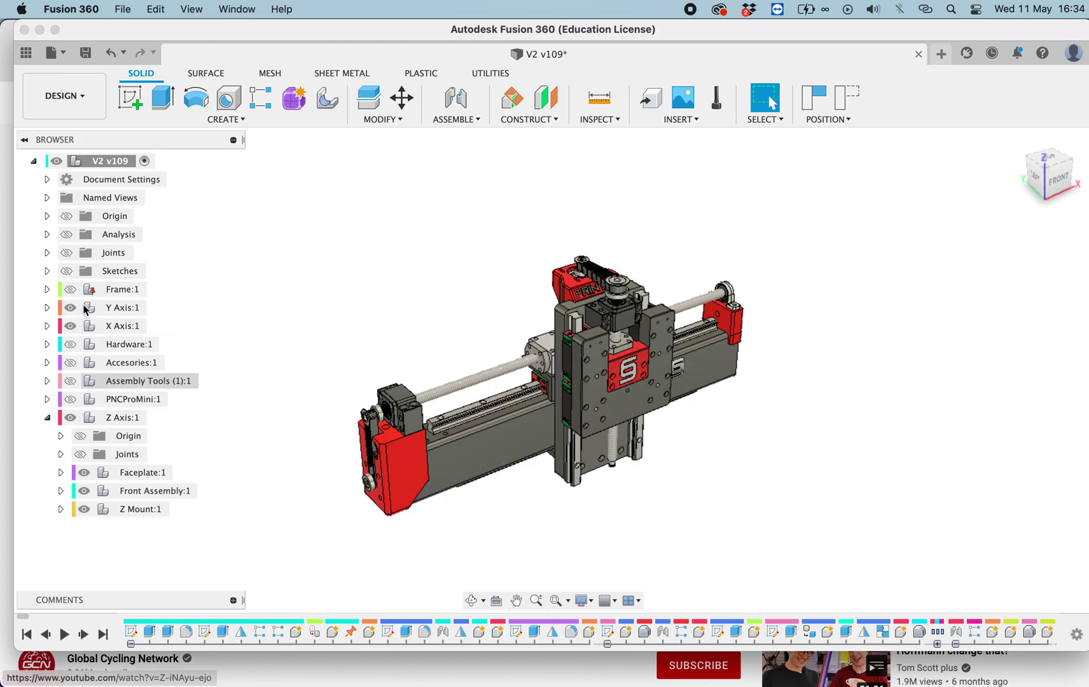
{"action": "left_click", "coordinate": [68, 291]}
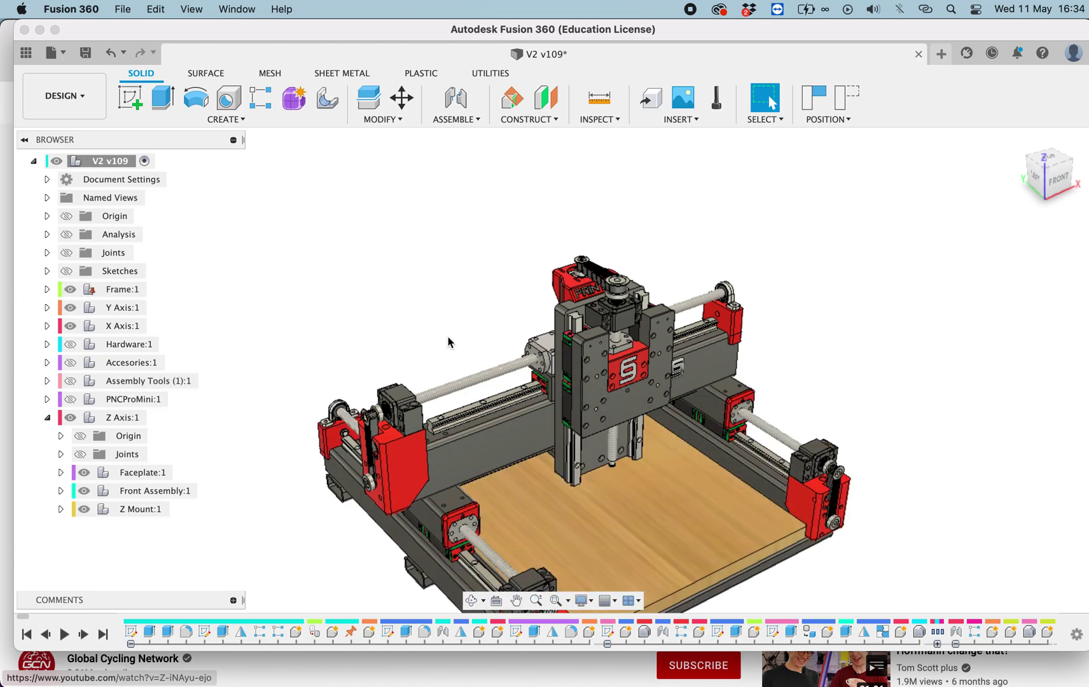
- Measure the gap between the end of the Y axis tube and its red end cap
{"action": "scroll", "coordinate": [448, 337], "scroll_direction": "up", "scroll_amount": 10}
{"action": "scroll", "coordinate": [448, 337], "scroll_direction": "down", "scroll_amount": 3}
{"action": "scroll", "coordinate": [448, 337], "scroll_direction": "left", "scroll_amount": 5, "text": "shift"}
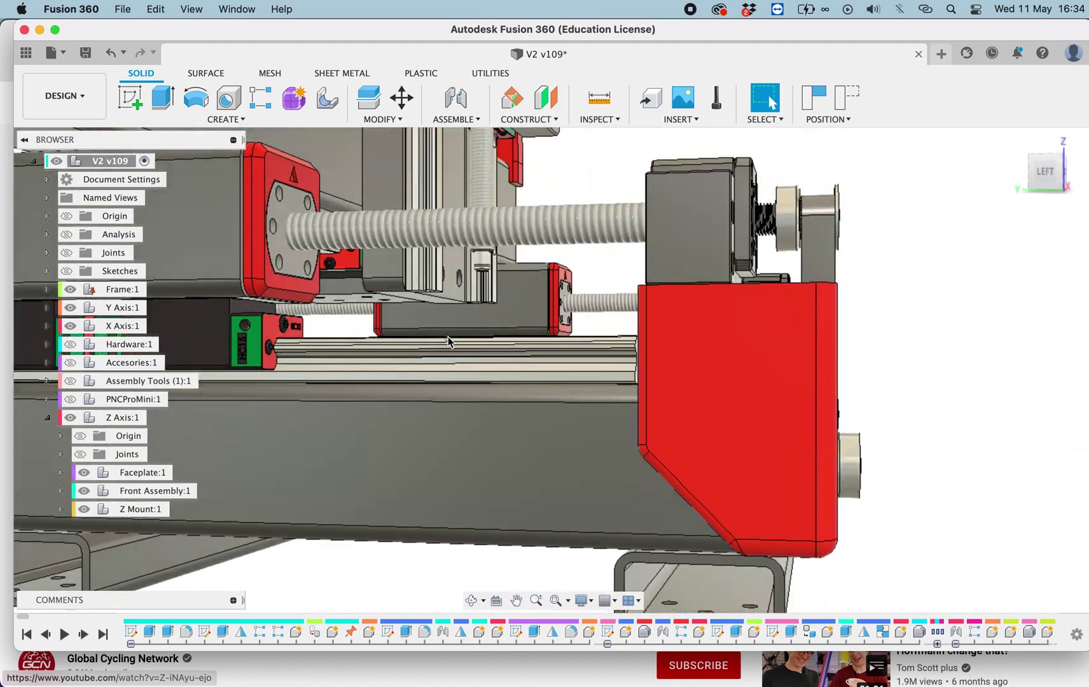
{"action": "scroll", "coordinate": [448, 337], "scroll_direction": "left", "scroll_amount": 6}
{"action": "scroll", "coordinate": [446, 333], "scroll_direction": "up", "scroll_amount": 10}
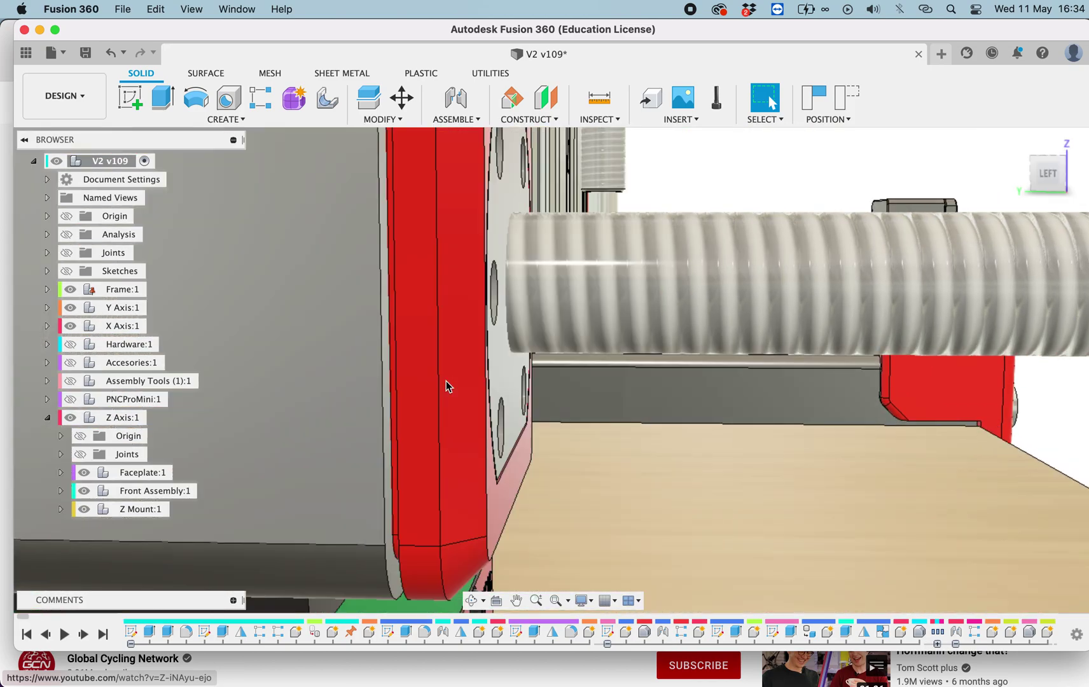
{"action": "scroll", "coordinate": [445, 381], "scroll_direction": "down", "scroll_amount": 5}
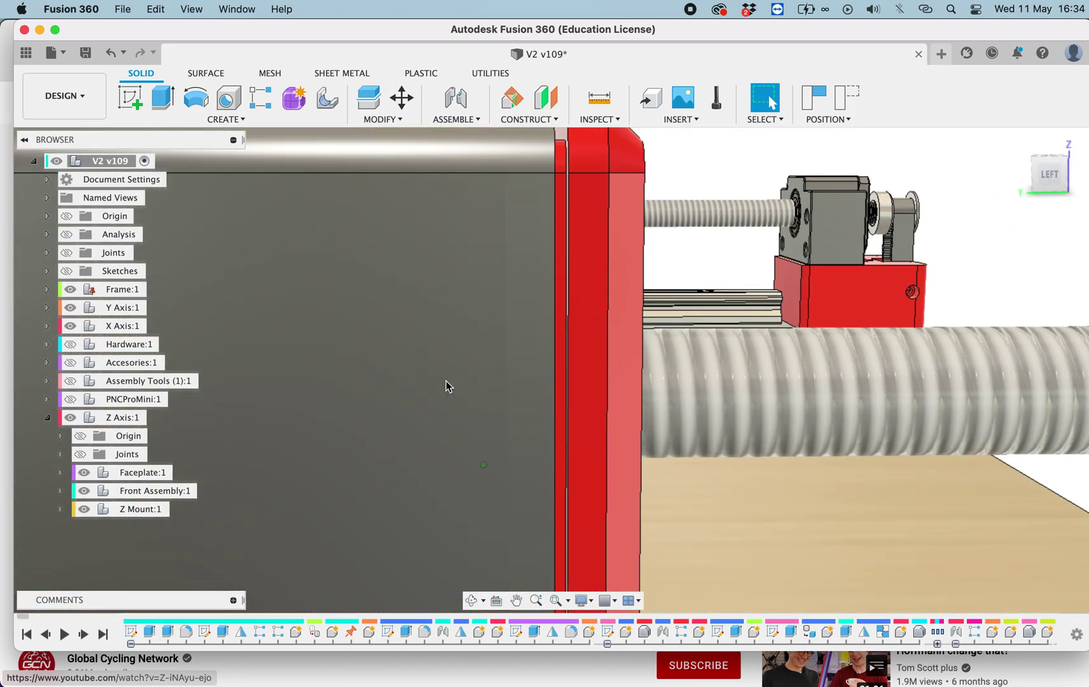
{"action": "key", "text": "i"}
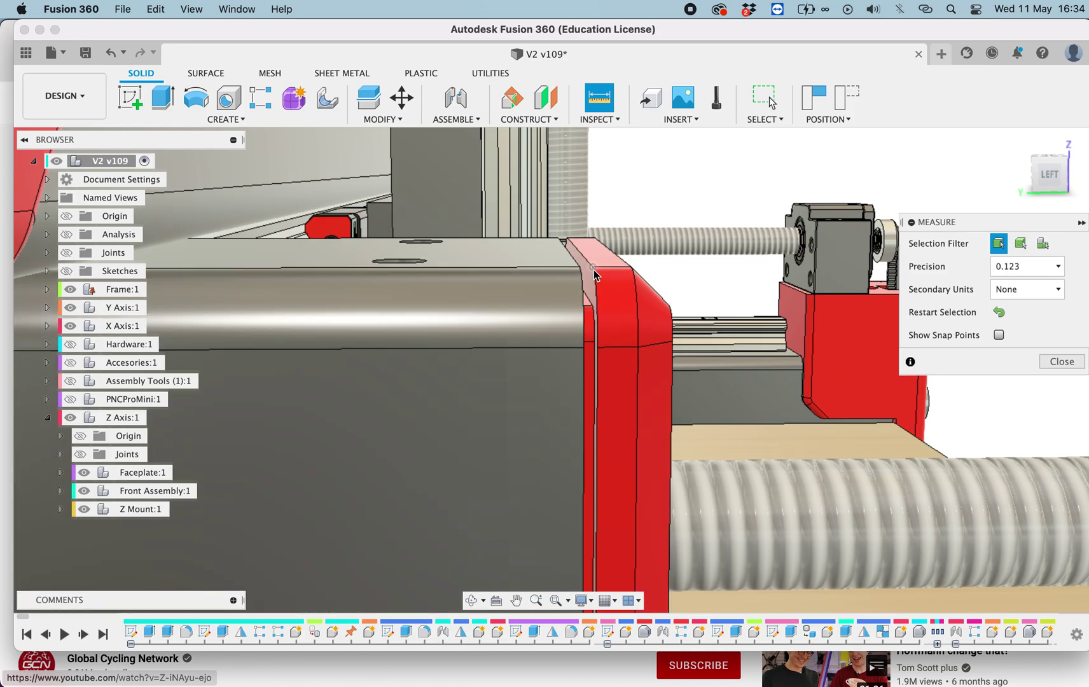
{"action": "left_click", "coordinate": [586, 268]}
{"action": "left_click", "coordinate": [587, 272]}
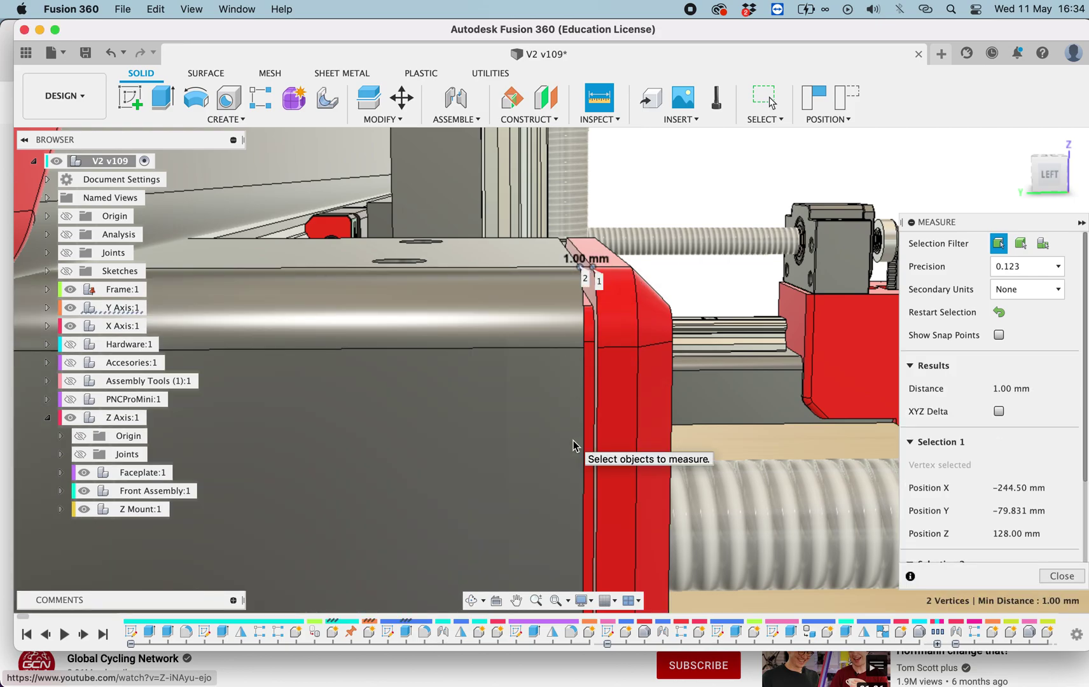
{"action": "key", "text": "Escape"}
- Isolate the Y Axis component and bring its whole tube, carriages and rail into view
{"action": "scroll", "coordinate": [572, 444], "scroll_direction": "down", "scroll_amount": 3}
{"action": "scroll", "coordinate": [572, 446], "scroll_direction": "right", "scroll_amount": 5, "text": "shift"}
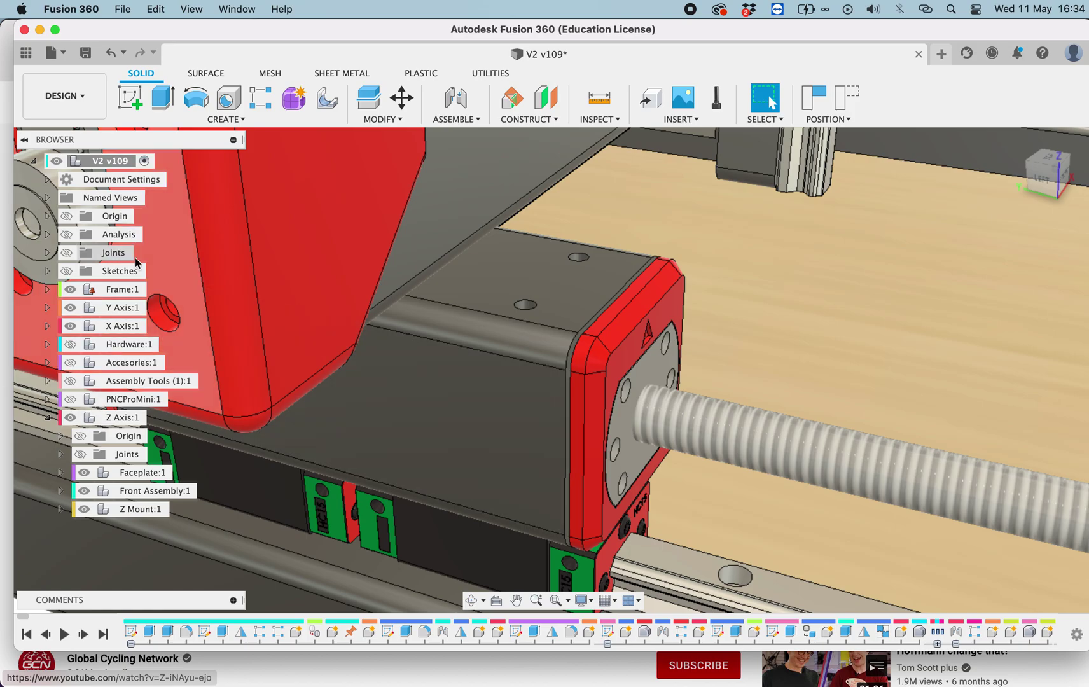
{"action": "right_click", "coordinate": [135, 307]}
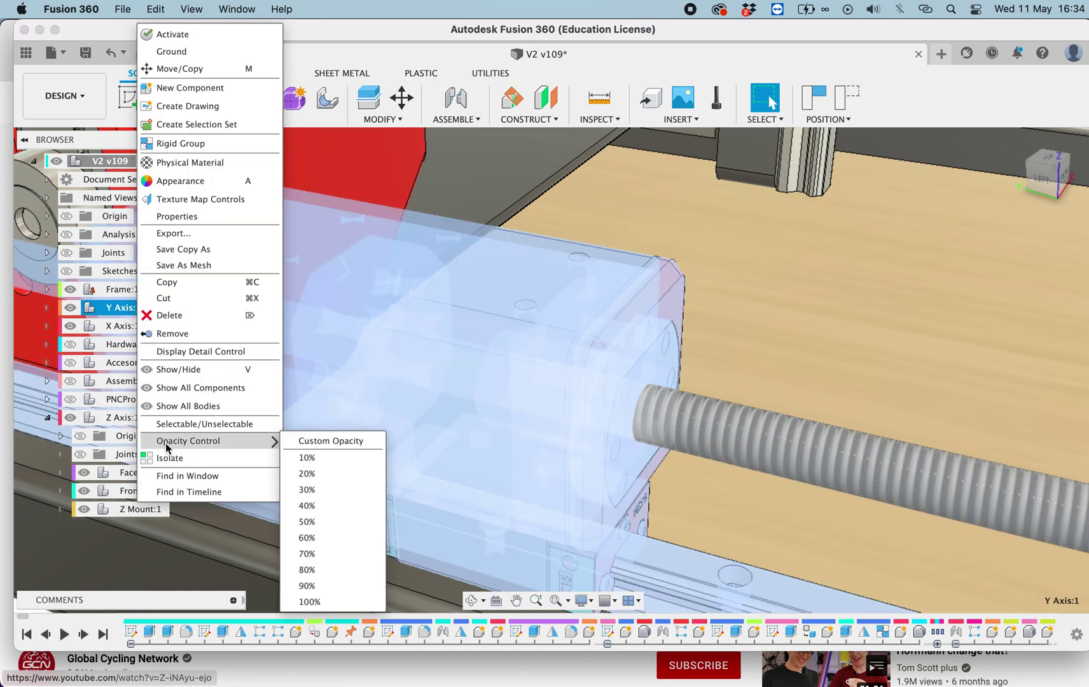
{"action": "left_click", "coordinate": [169, 459]}
{"action": "left_click", "coordinate": [882, 305]}
{"action": "scroll", "coordinate": [882, 306], "scroll_direction": "down", "scroll_amount": 5}
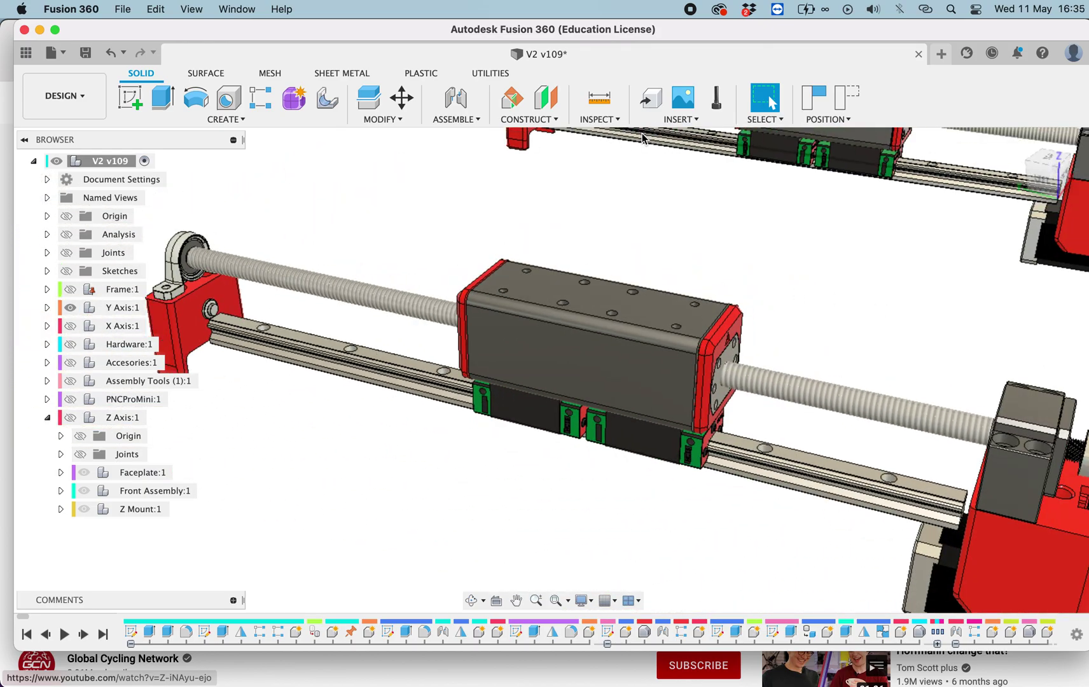
- Create a section analysis through the Y axis tube, offset about -39.1 mm from its outer side face, and keep it displayed
{"action": "left_click", "coordinate": [599, 119]}
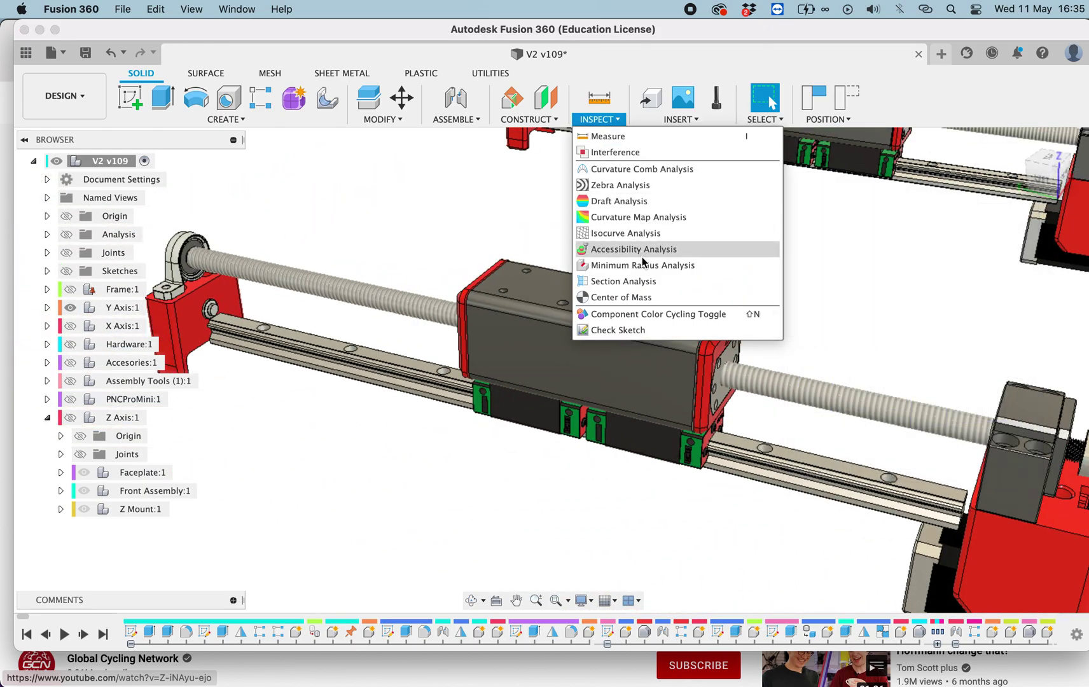
{"action": "left_click", "coordinate": [623, 282]}
{"action": "left_click", "coordinate": [622, 369]}
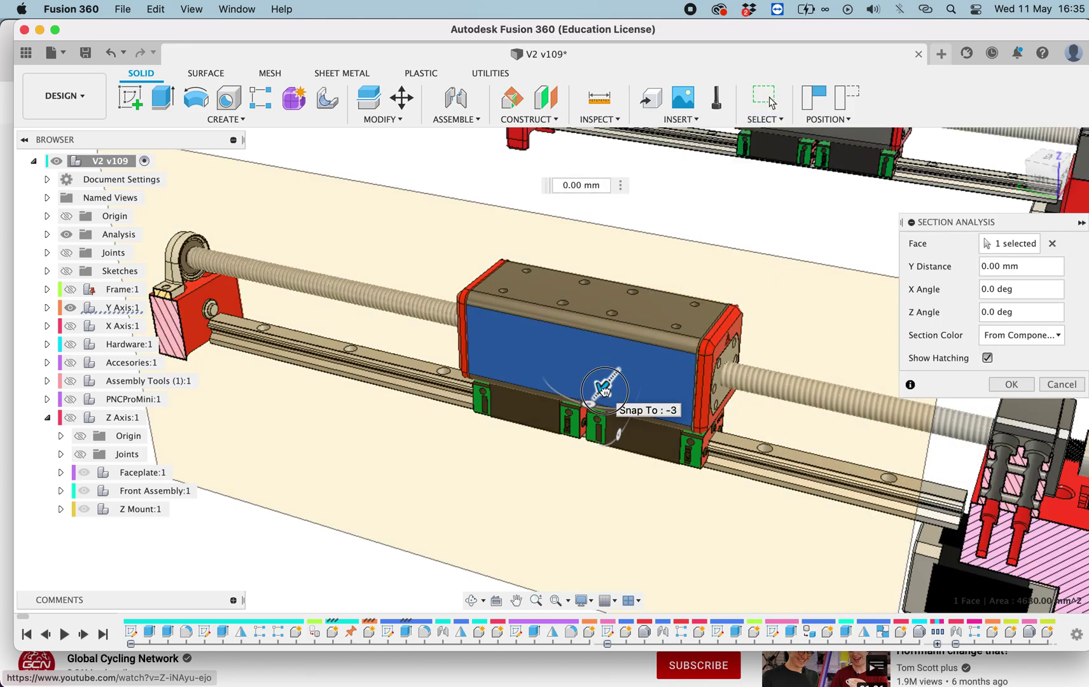
{"action": "left_click_drag", "start_coordinate": [604, 389], "coordinate": [640, 361]}
{"action": "key", "text": "Return"}
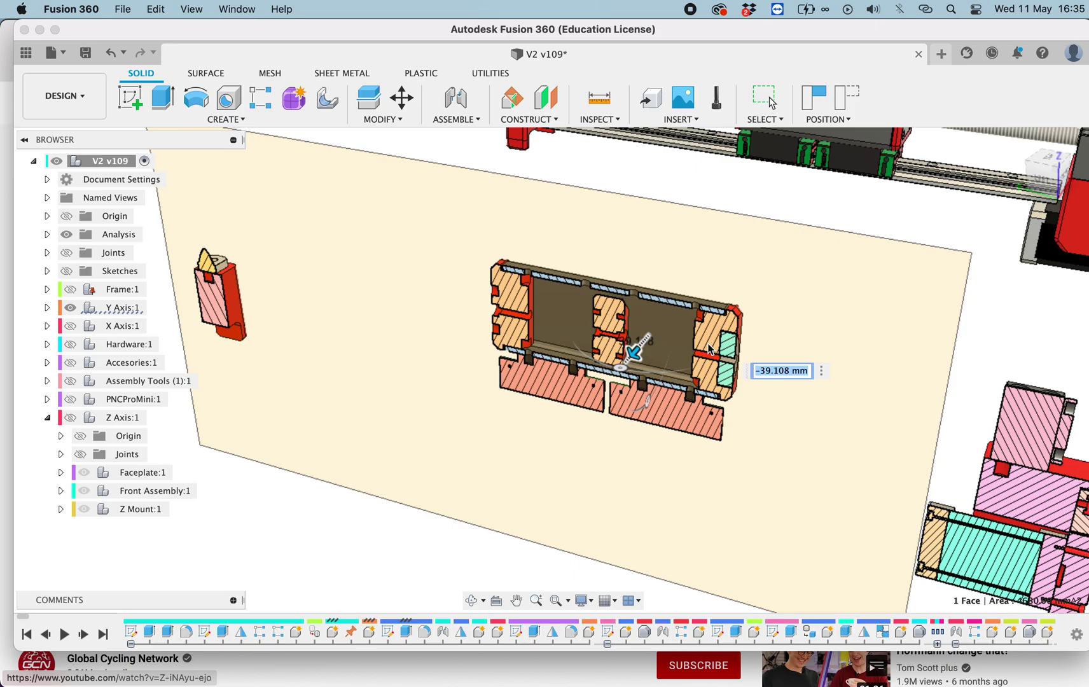
{"action": "key", "text": "Escape"}
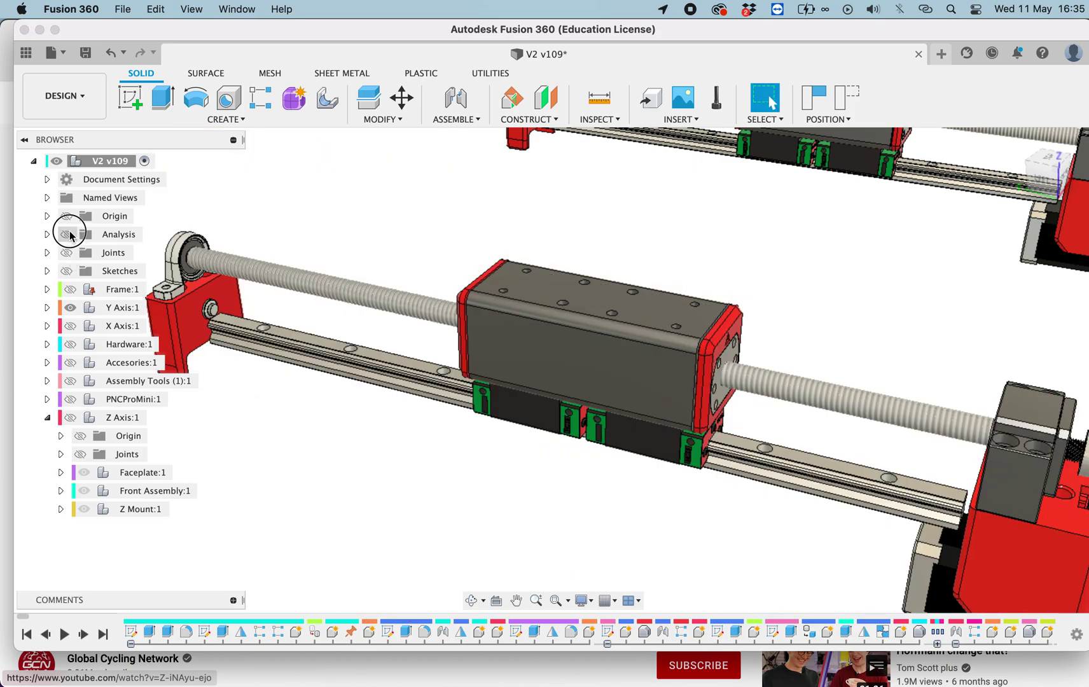
{"action": "left_click", "coordinate": [67, 234]}
- Examine the sectioned Y axis tube, end caps and center spacer squarely from the Left view
{"action": "scroll", "coordinate": [628, 409], "scroll_direction": "up", "scroll_amount": 10}
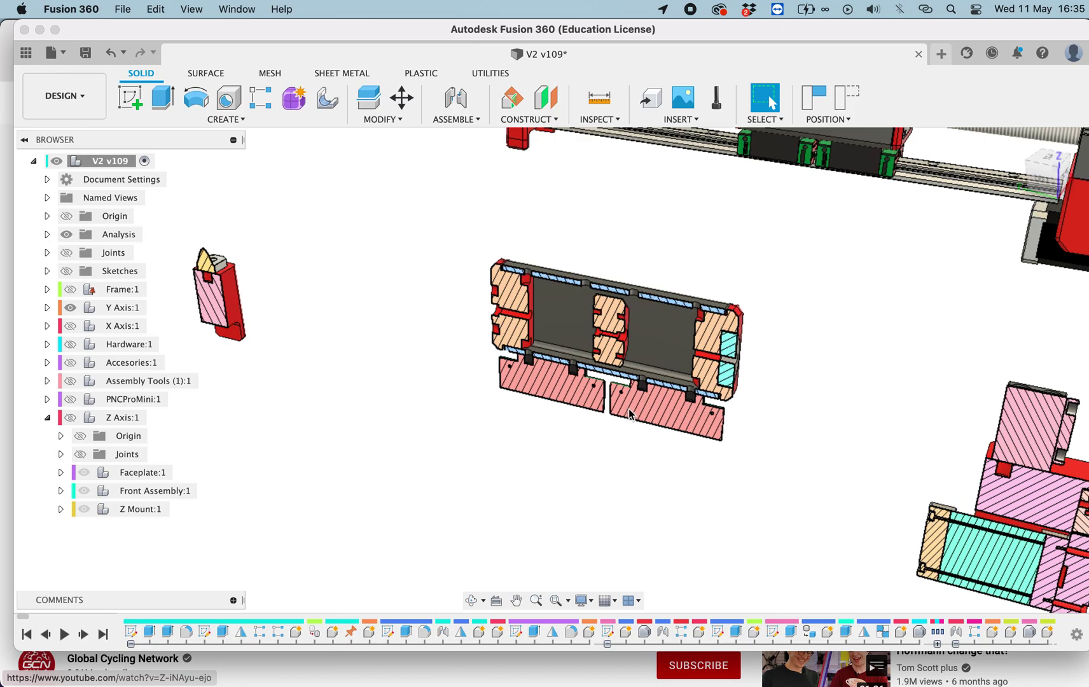
{"action": "scroll", "coordinate": [599, 503], "scroll_direction": "down", "scroll_amount": 3}
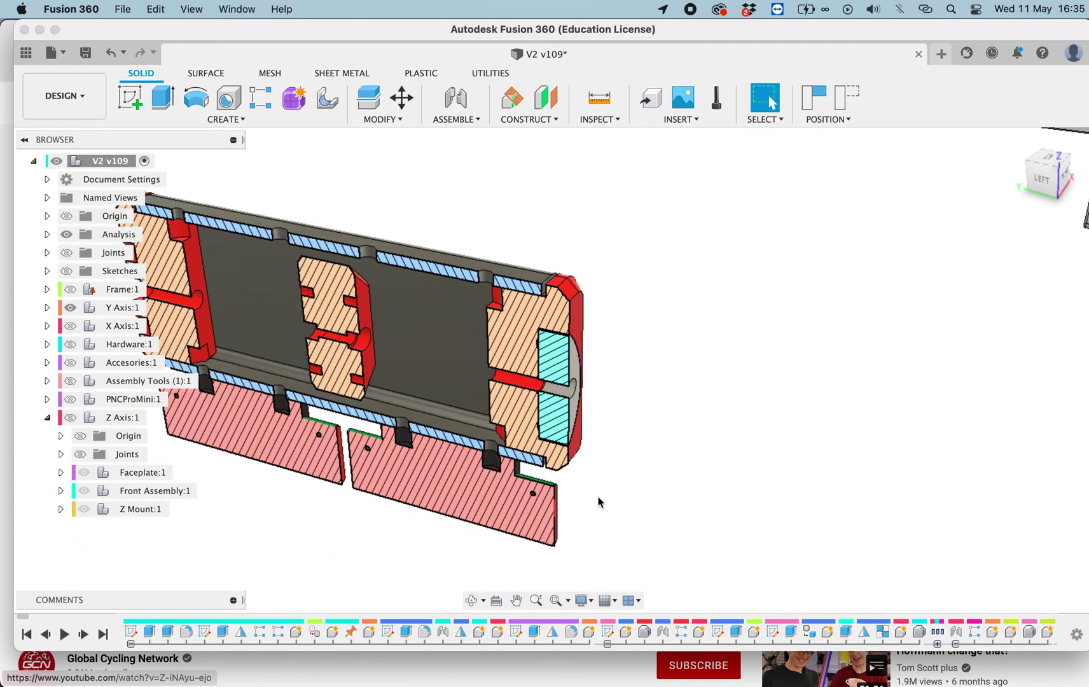
{"action": "left_click", "coordinate": [1044, 181]}
{"action": "scroll", "coordinate": [791, 340], "scroll_direction": "up", "scroll_amount": 8}
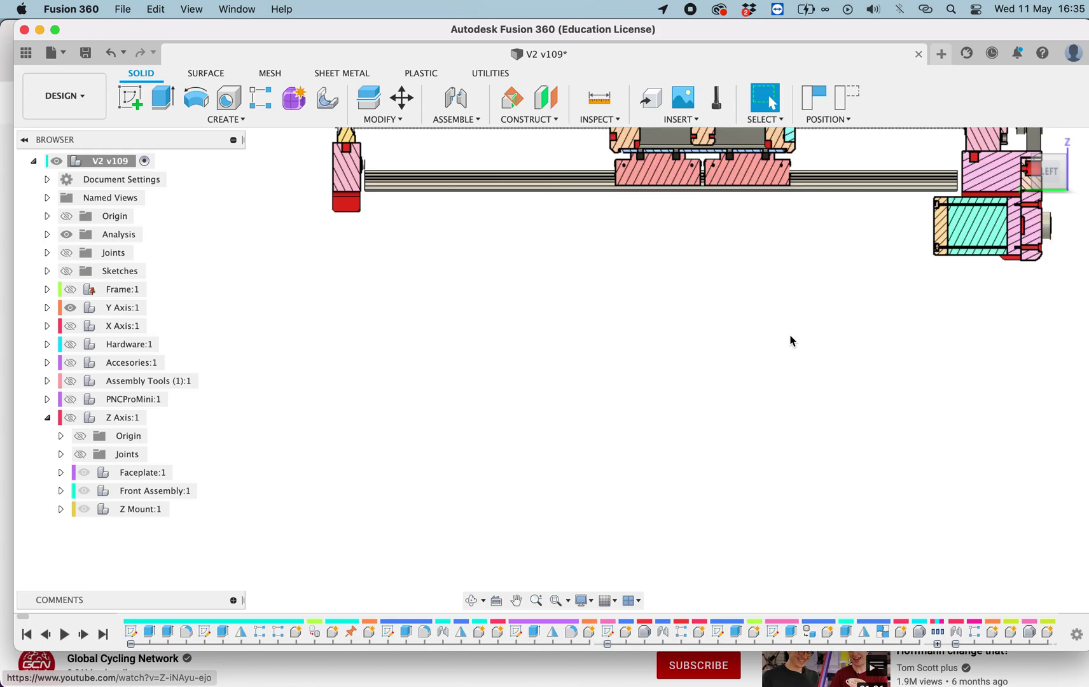
{"action": "scroll", "coordinate": [790, 341], "scroll_direction": "down", "scroll_amount": 2}
{"action": "scroll", "coordinate": [790, 341], "scroll_direction": "up", "scroll_amount": 3}
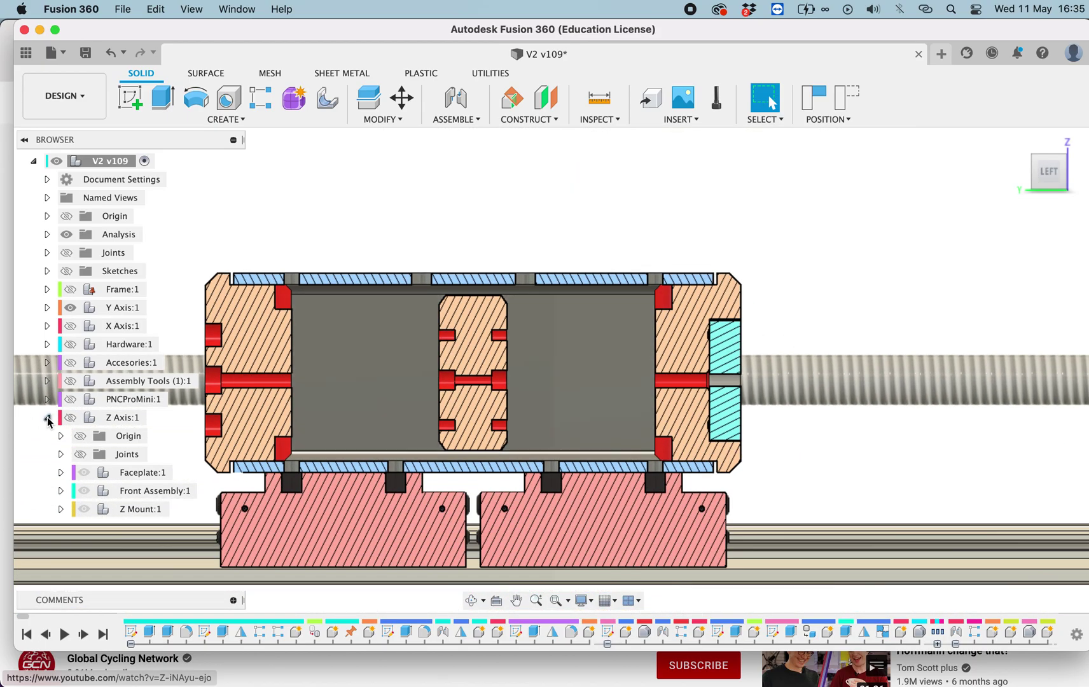
- Show the Hardware component and examine the bolts and nuts in the sectioned Y axis tube
{"action": "left_click", "coordinate": [68, 349]}
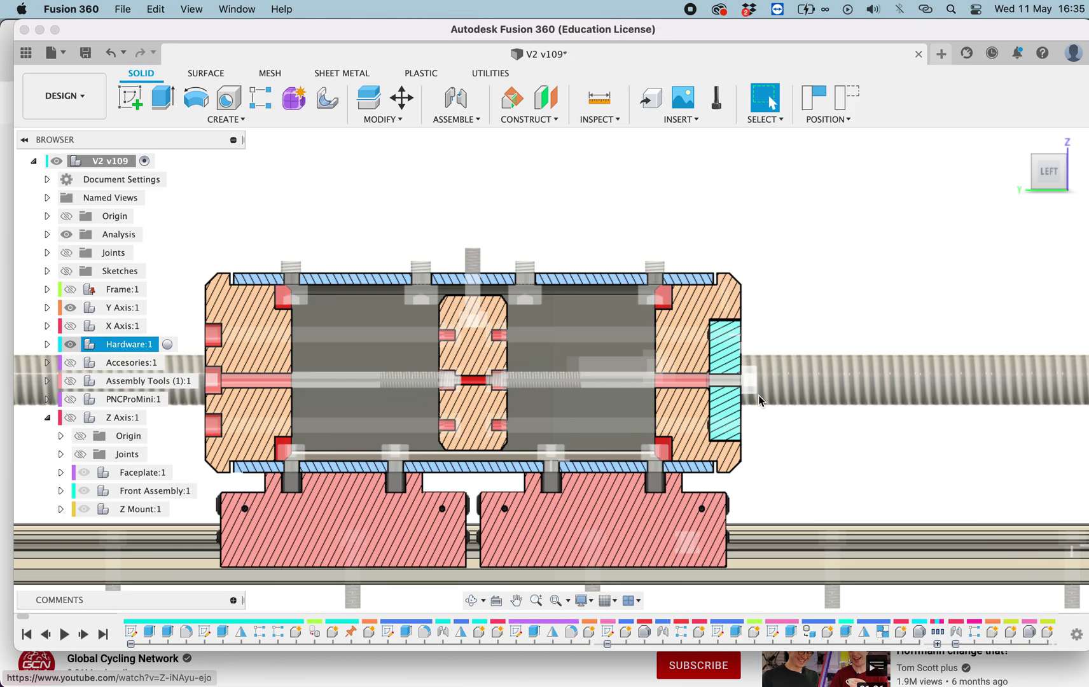
{"action": "scroll", "coordinate": [845, 306], "scroll_direction": "up", "scroll_amount": 3}
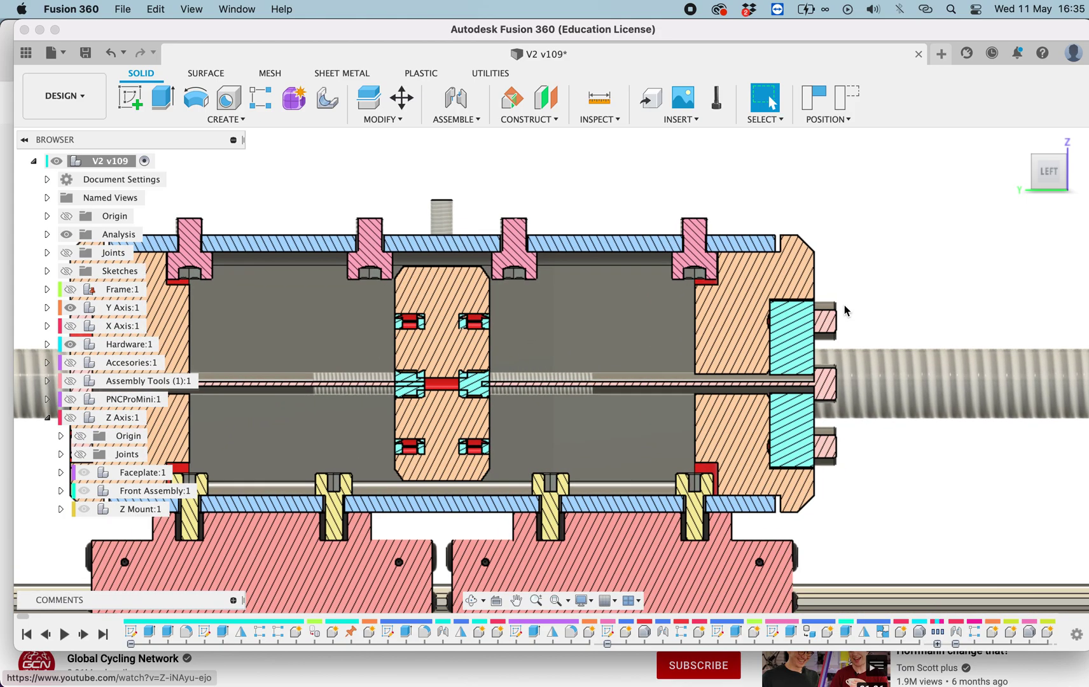
{"action": "scroll", "coordinate": [845, 306], "scroll_direction": "down", "scroll_amount": 2}
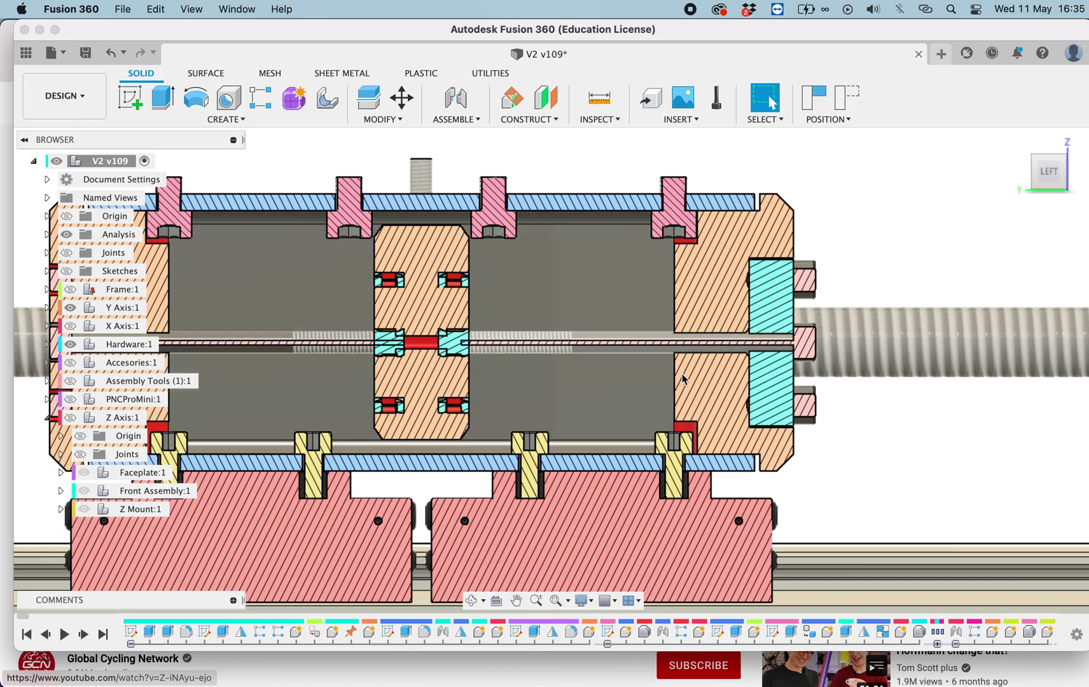
{"action": "scroll", "coordinate": [555, 369], "scroll_direction": "up", "scroll_amount": 3}
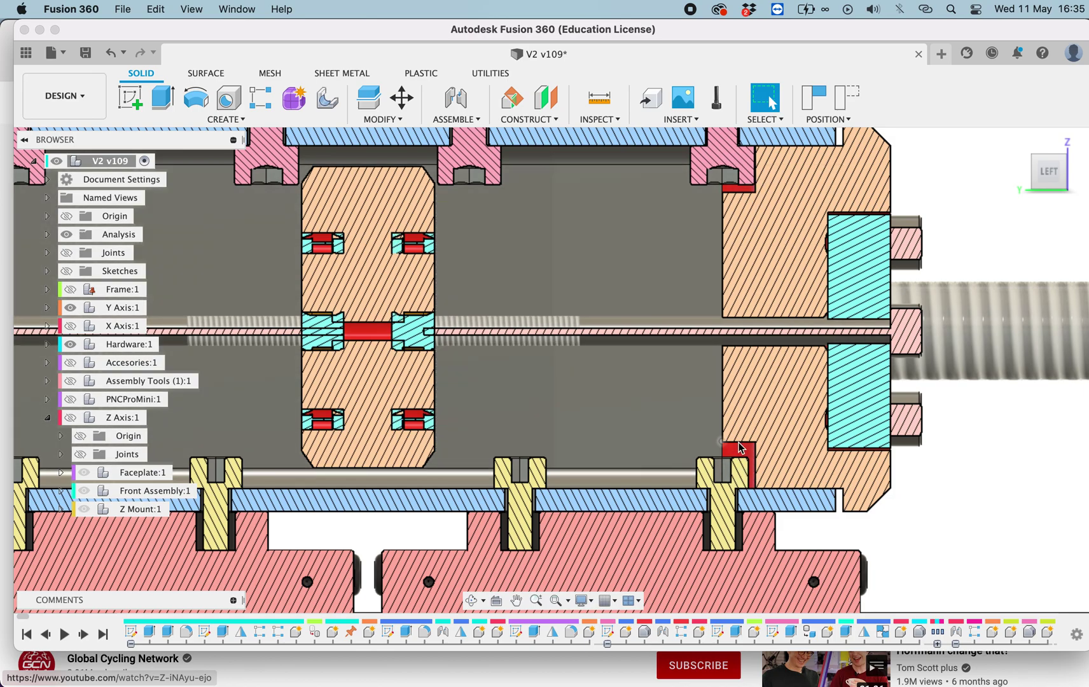
- Show the Assembly Tools component and examine the jig fitted on the Y axis tube from several angles
{"action": "scroll", "coordinate": [749, 467], "scroll_direction": "down", "scroll_amount": 3}
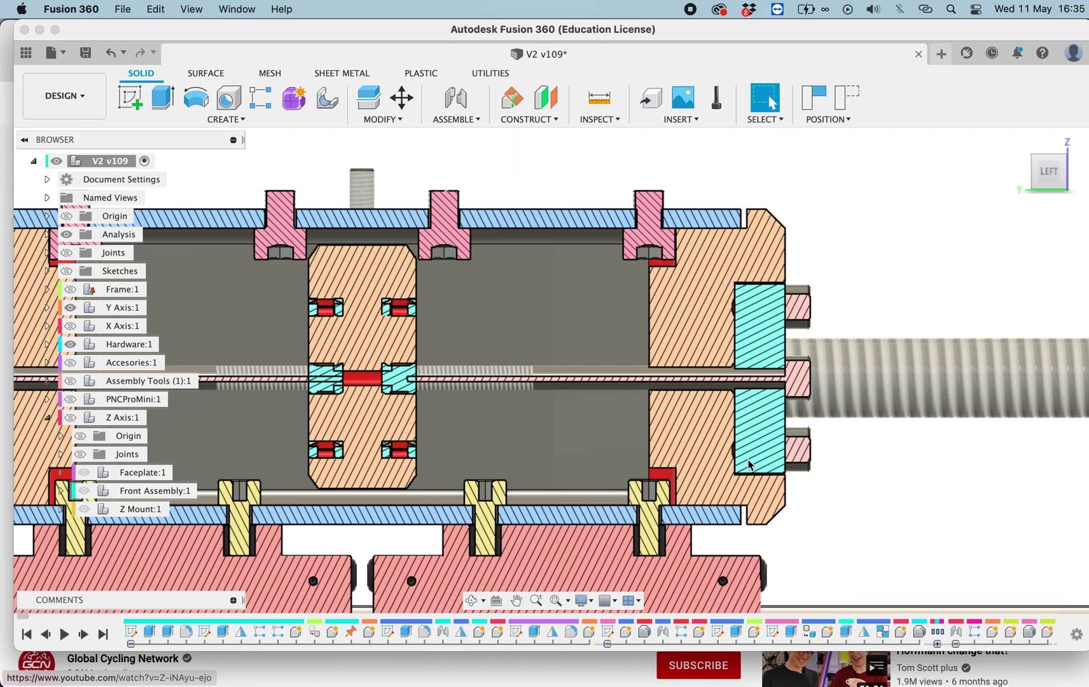
{"action": "left_click", "coordinate": [72, 386]}
{"action": "scroll", "coordinate": [628, 454], "scroll_direction": "down", "scroll_amount": 3}
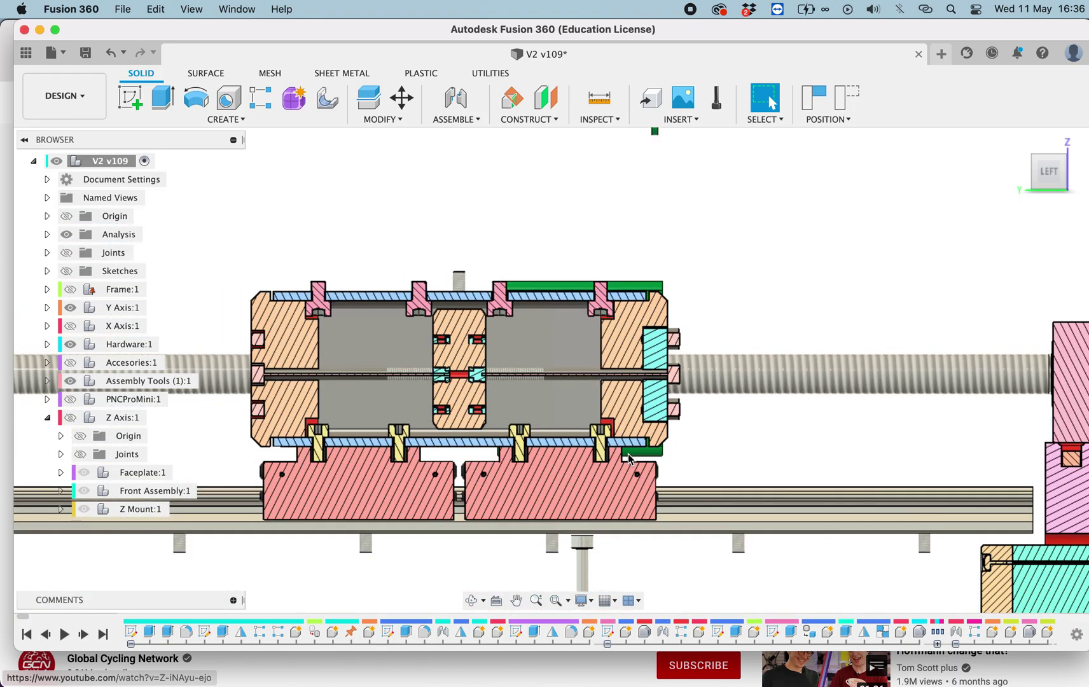
{"action": "scroll", "coordinate": [628, 455], "scroll_direction": "down", "scroll_amount": 2, "text": "shift"}
{"action": "middle_click_drag", "start_coordinate": [628, 458], "coordinate": [652, 414], "text": "shift"}
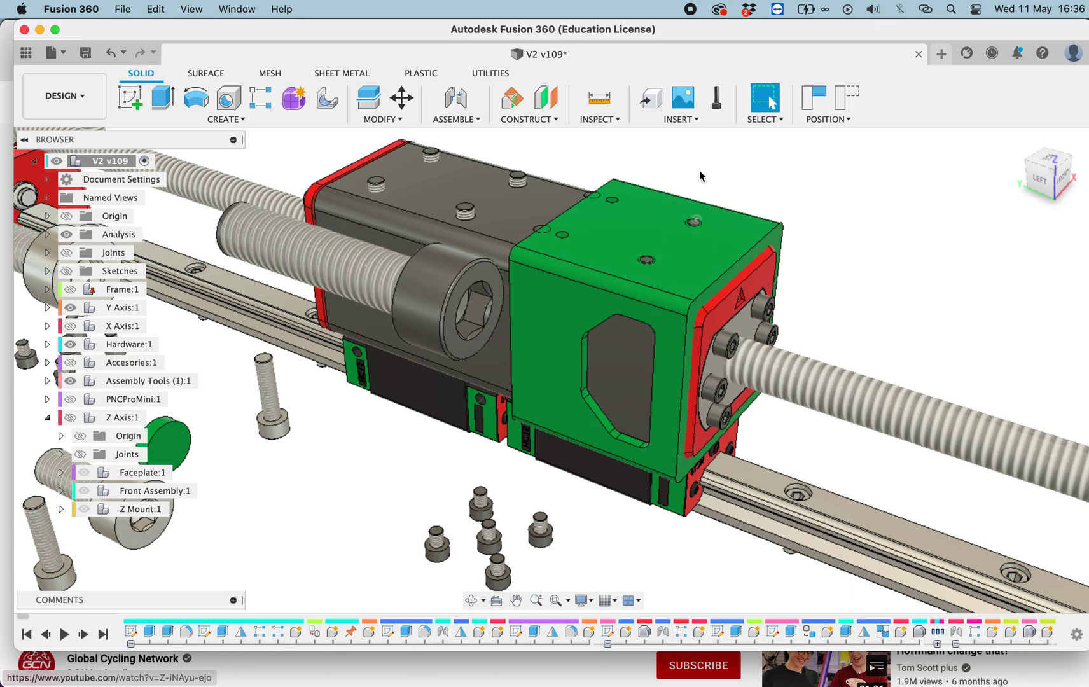
{"action": "middle_click_drag", "start_coordinate": [649, 290], "coordinate": [683, 389], "text": "shift"}
{"action": "scroll", "coordinate": [683, 387], "scroll_direction": "down", "scroll_amount": 5}
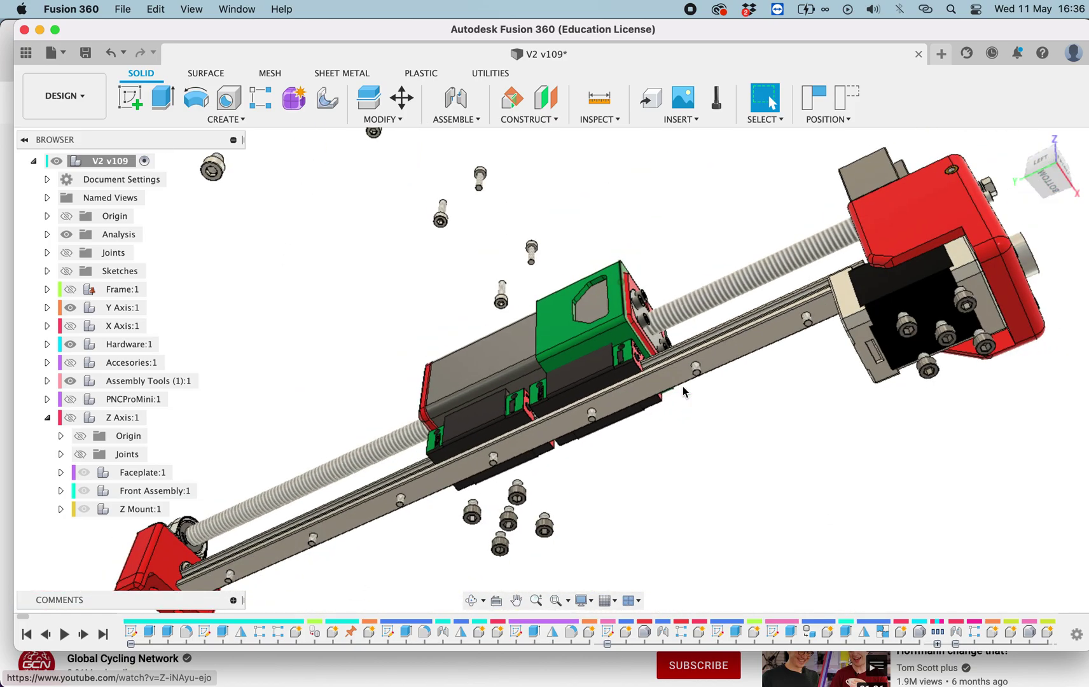
{"action": "scroll", "coordinate": [477, 358], "scroll_direction": "down", "scroll_amount": 3}
{"action": "middle_click_drag", "start_coordinate": [478, 358], "coordinate": [509, 458], "text": "shift"}
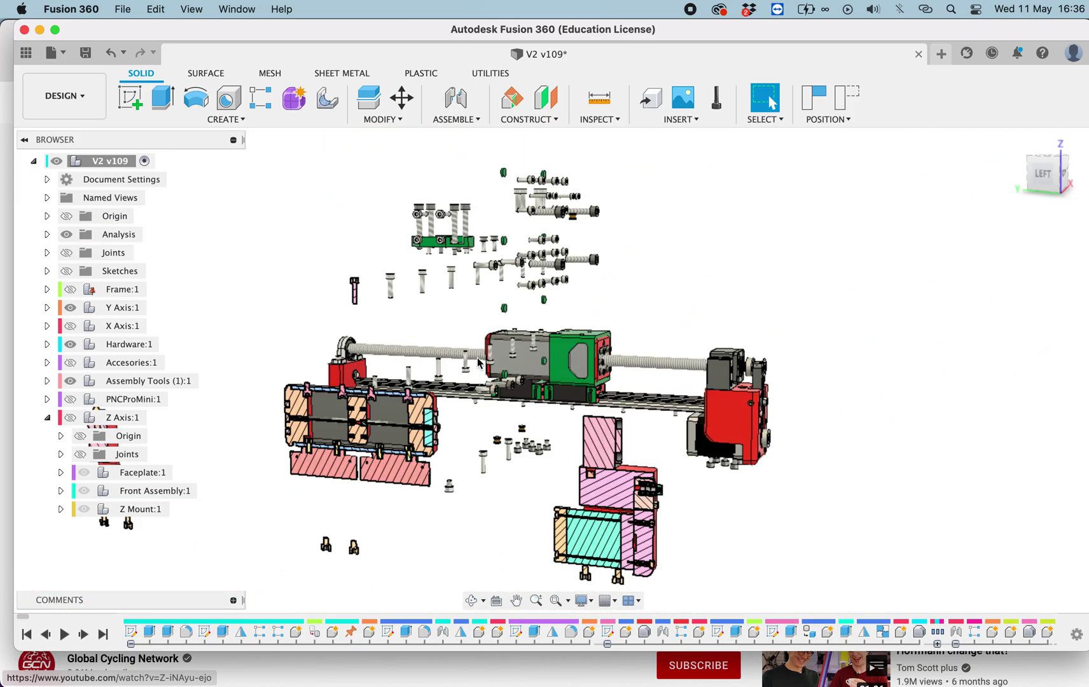
- Hide the Assembly Tools and Hardware components and turn off the section analysis
{"action": "left_click", "coordinate": [70, 381]}
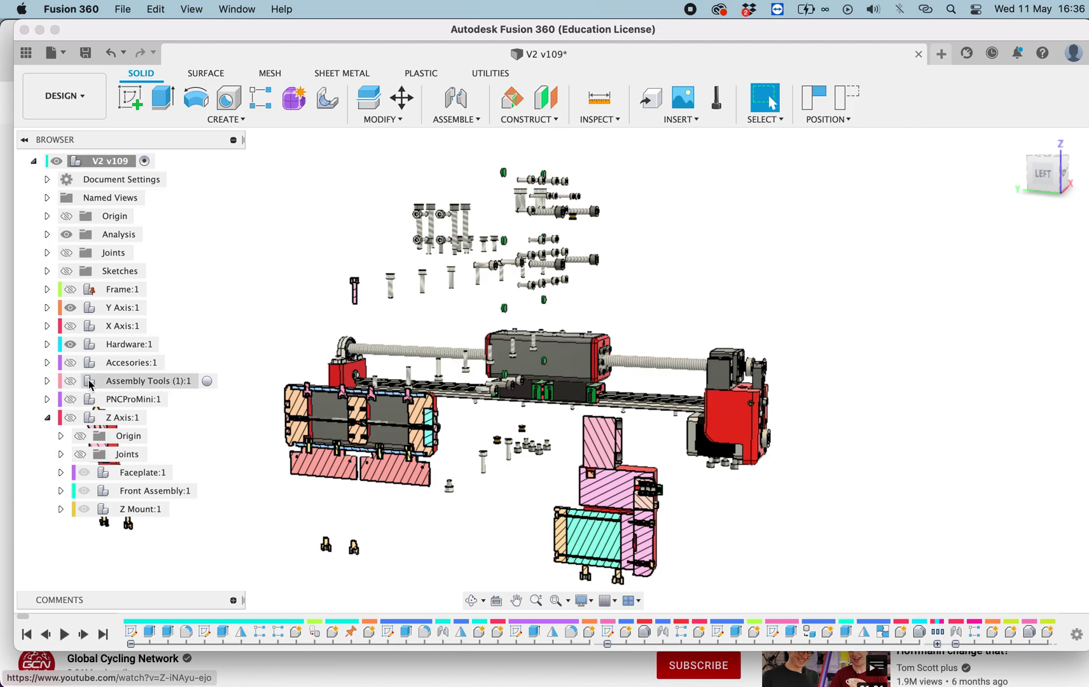
{"action": "left_click", "coordinate": [70, 344]}
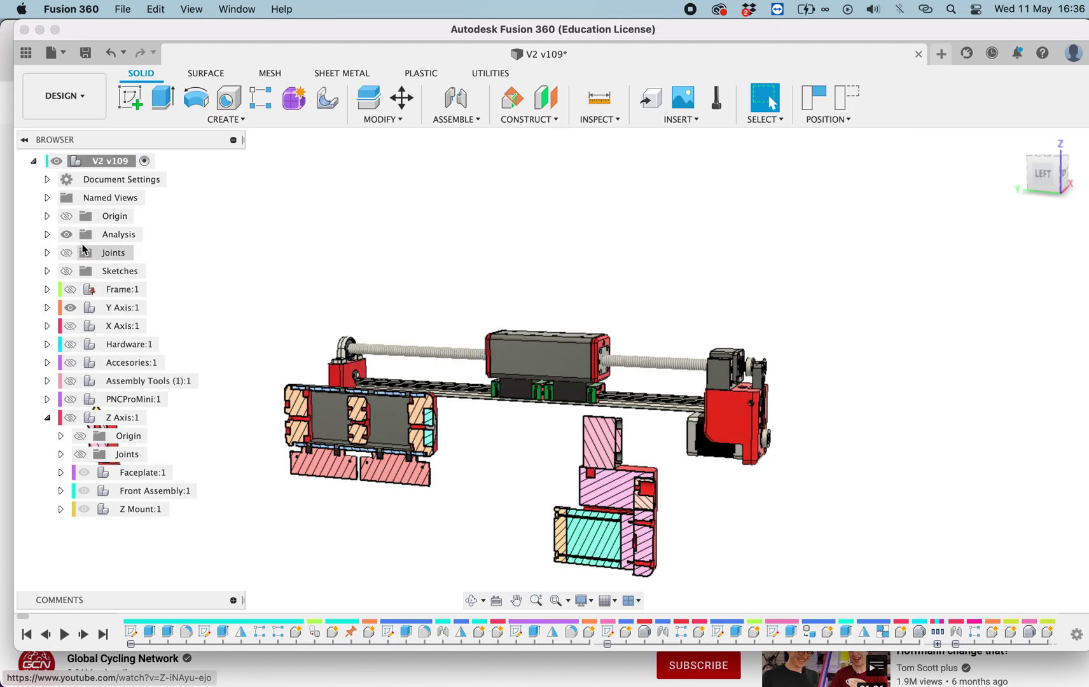
{"action": "left_click", "coordinate": [67, 235]}
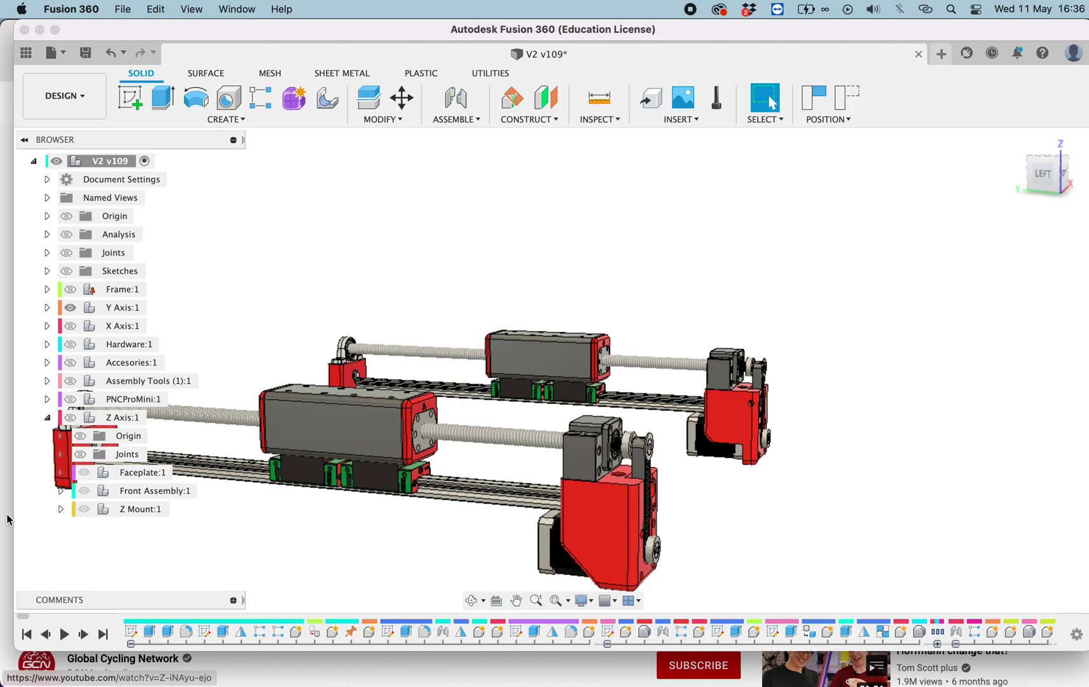
- Show the Frame, X Axis and Z Axis components together with the Y Axis, leaving Hardware hidden
{"action": "left_click", "coordinate": [75, 292]}
{"action": "scroll", "coordinate": [706, 417], "scroll_direction": "left", "scroll_amount": 3}
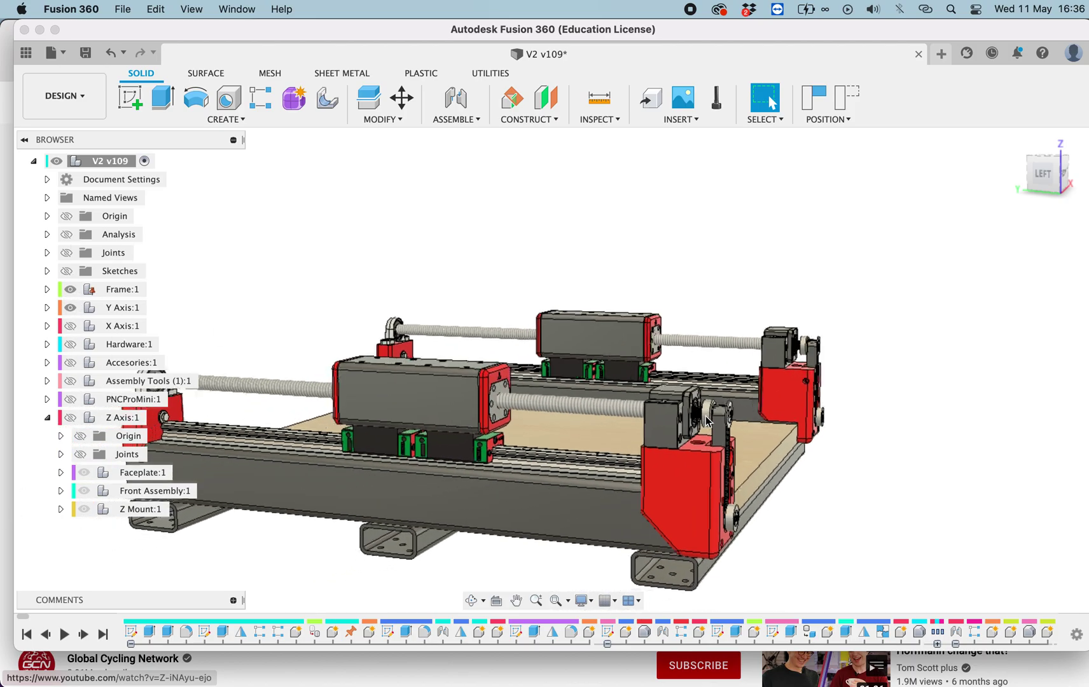
{"action": "left_click", "coordinate": [71, 325]}
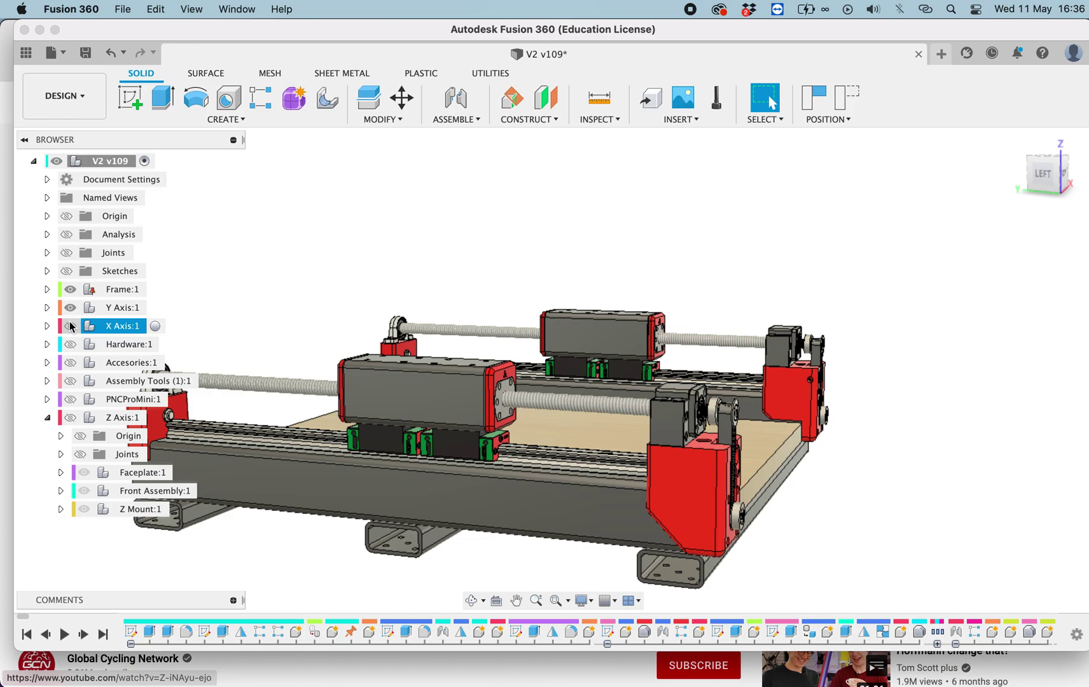
{"action": "scroll", "coordinate": [622, 408], "scroll_direction": "right", "scroll_amount": 5, "text": "shift"}
{"action": "scroll", "coordinate": [622, 409], "scroll_direction": "up", "scroll_amount": 3, "text": "shift"}
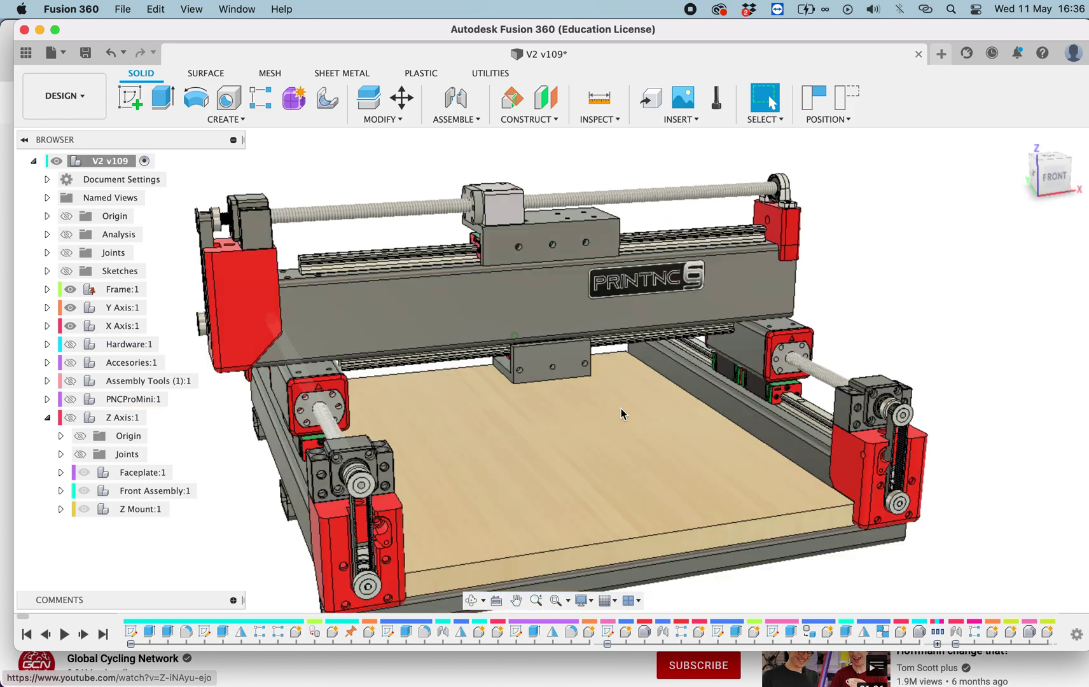
{"action": "scroll", "coordinate": [621, 409], "scroll_direction": "left", "scroll_amount": 3, "text": "shift"}
{"action": "scroll", "coordinate": [622, 409], "scroll_direction": "left", "scroll_amount": 4}
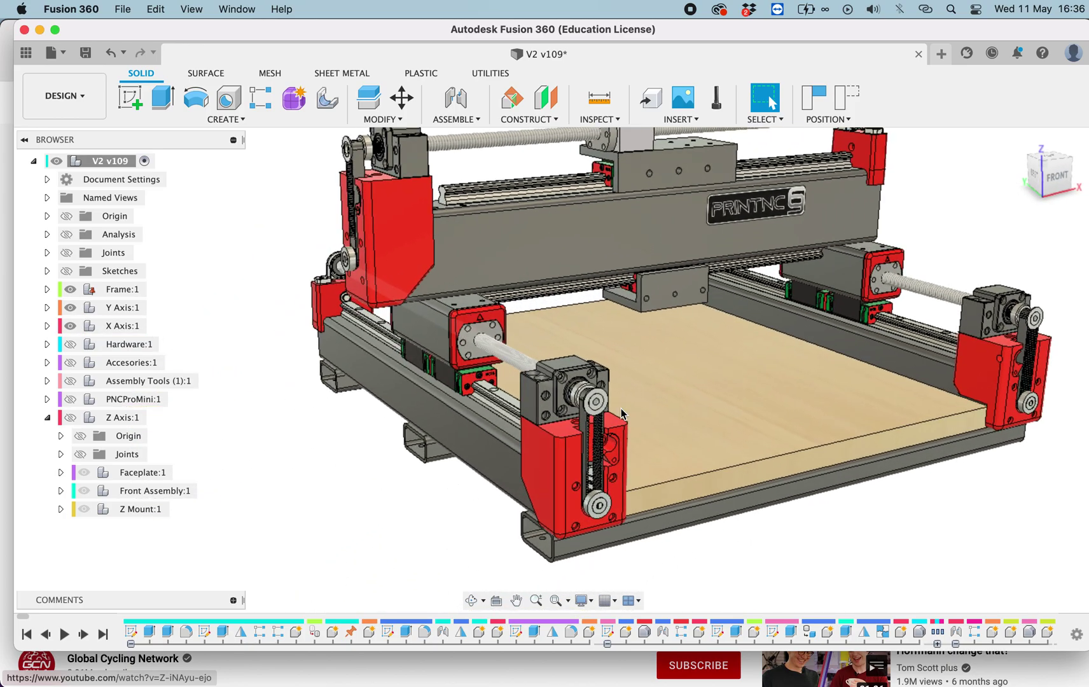
{"action": "scroll", "coordinate": [621, 409], "scroll_direction": "down", "scroll_amount": 3}
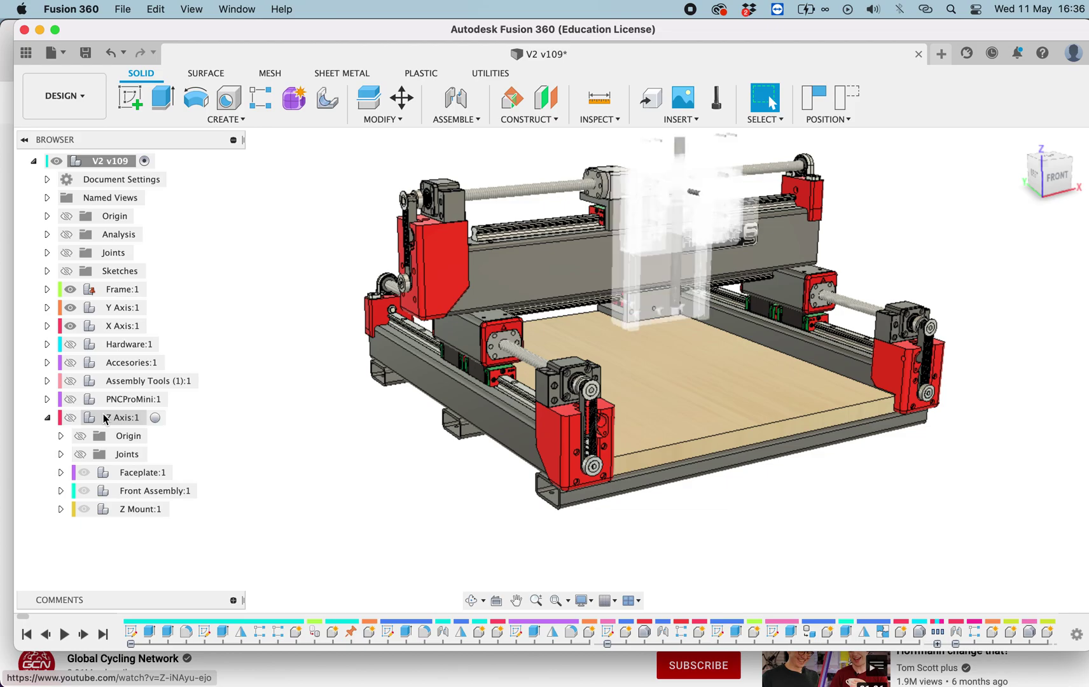
{"action": "left_click", "coordinate": [72, 418]}
{"action": "scroll", "coordinate": [566, 555], "scroll_direction": "up", "scroll_amount": 3}
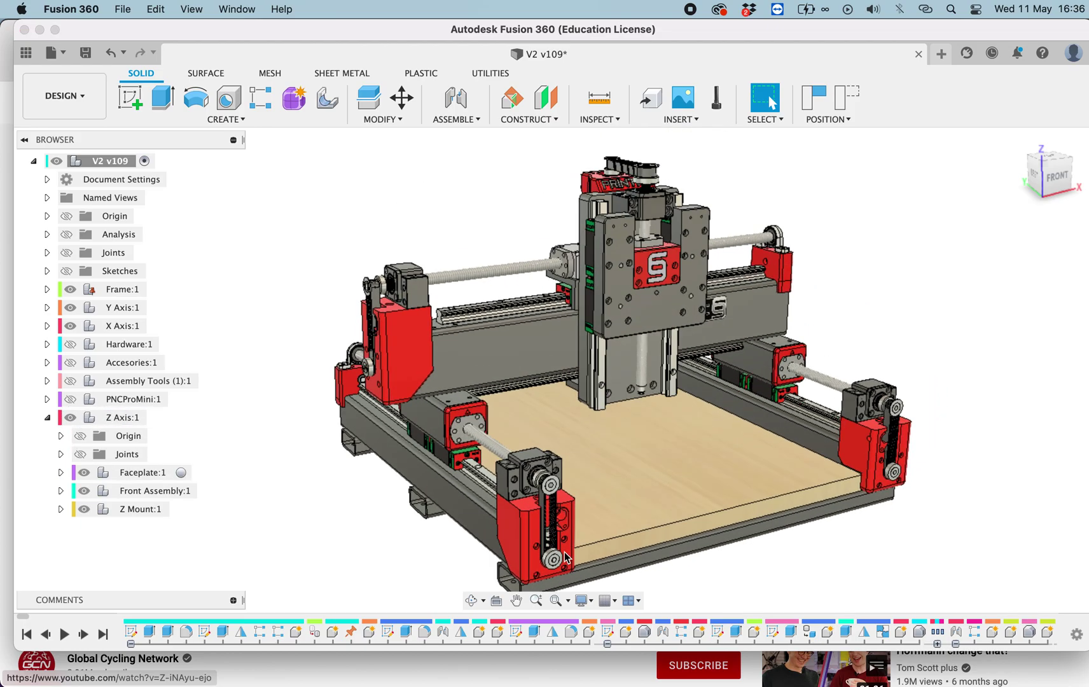
{"action": "scroll", "coordinate": [564, 552], "scroll_direction": "up", "scroll_amount": 3}
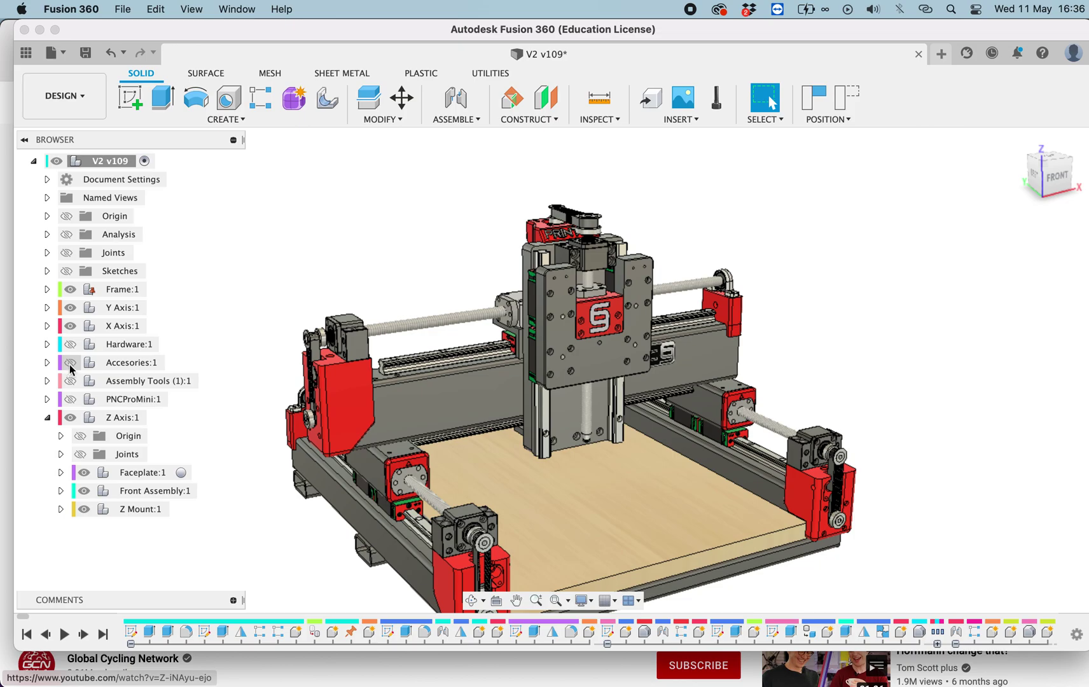
{"action": "left_click", "coordinate": [70, 344]}
{"action": "left_click", "coordinate": [70, 344]}
- Set the optionalYsupportTall user parameter to 75 mm and apply it to the model
{"action": "left_click", "coordinate": [399, 122]}
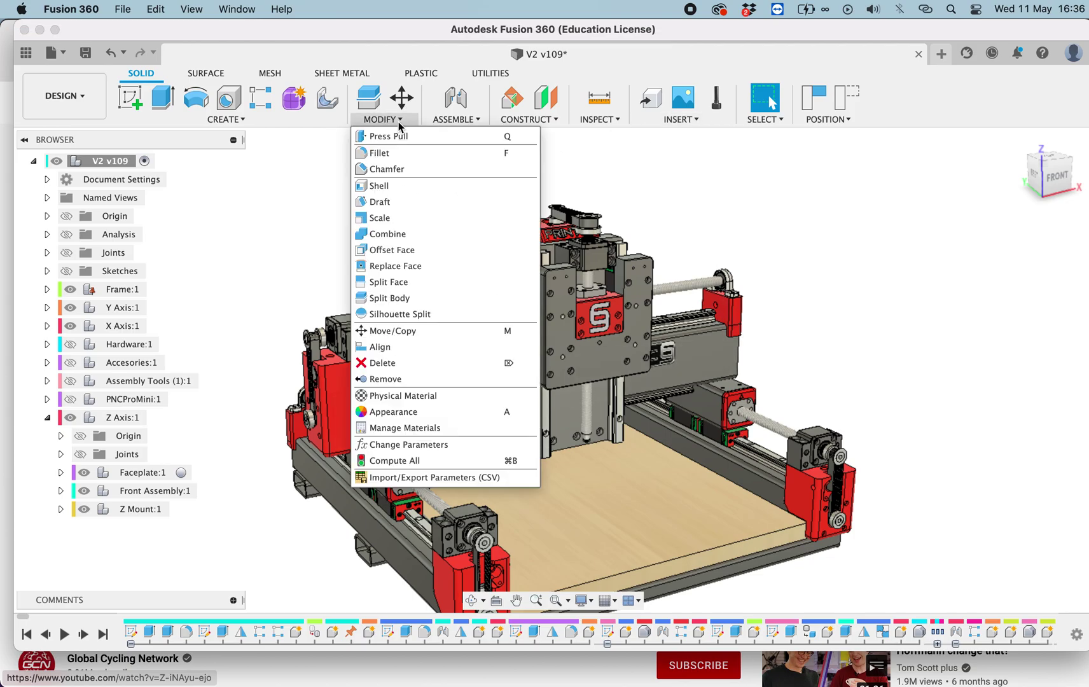
{"action": "left_click", "coordinate": [391, 445]}
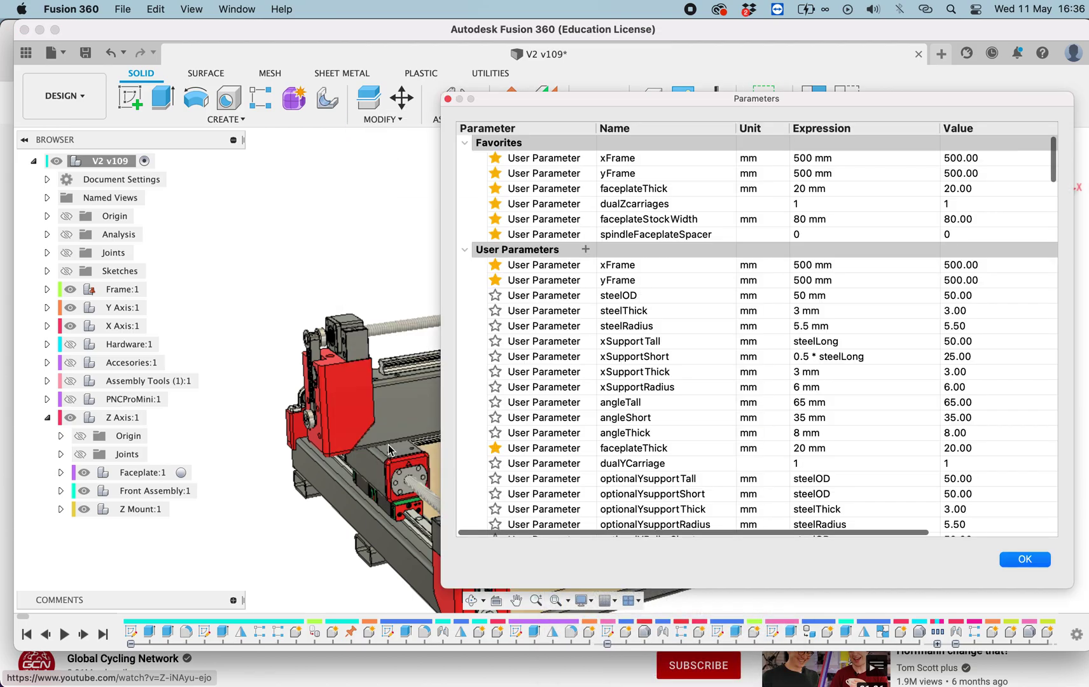
{"action": "scroll", "coordinate": [711, 333], "scroll_direction": "down", "scroll_amount": 10}
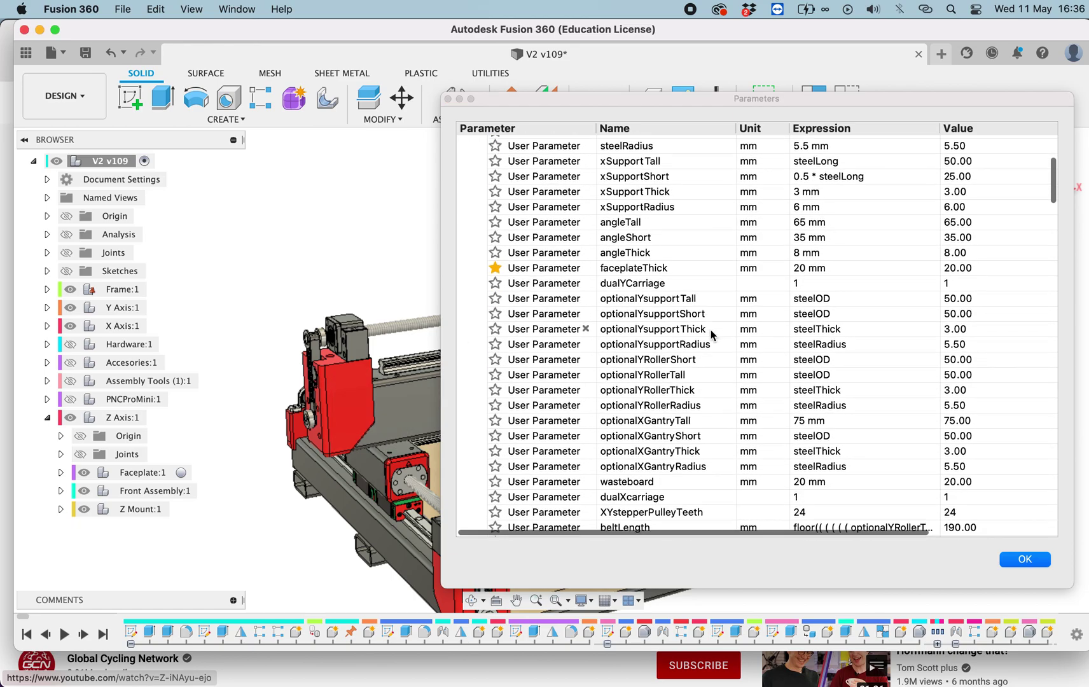
{"action": "scroll", "coordinate": [711, 334], "scroll_direction": "down", "scroll_amount": 3}
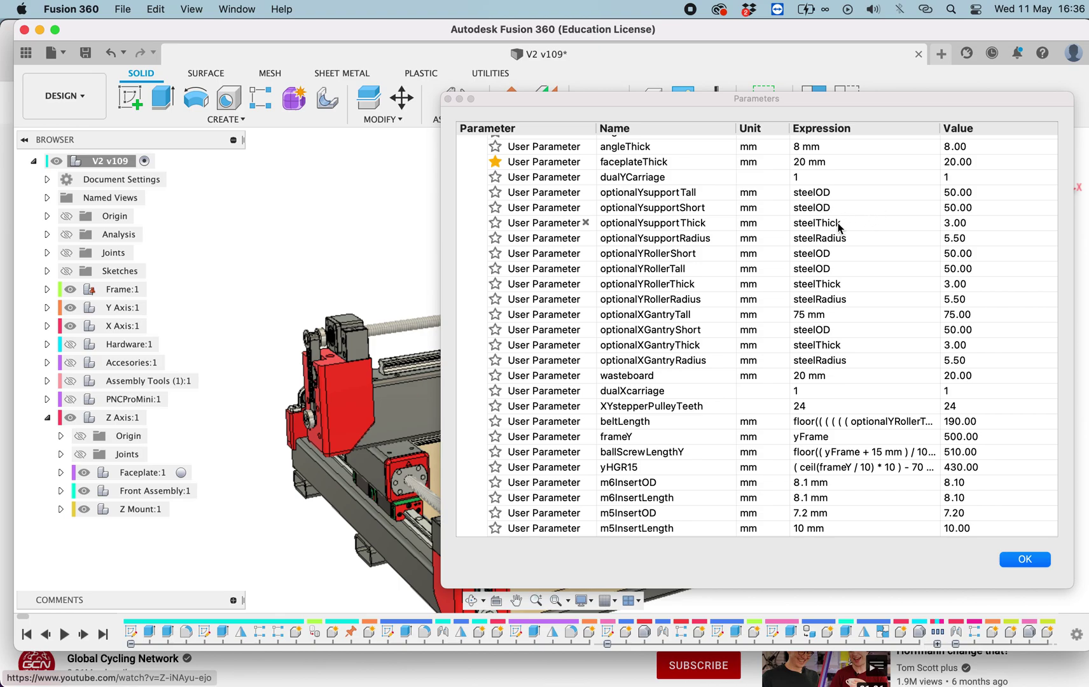
{"action": "double_click", "coordinate": [831, 197]}
{"action": "type", "text": "75"}
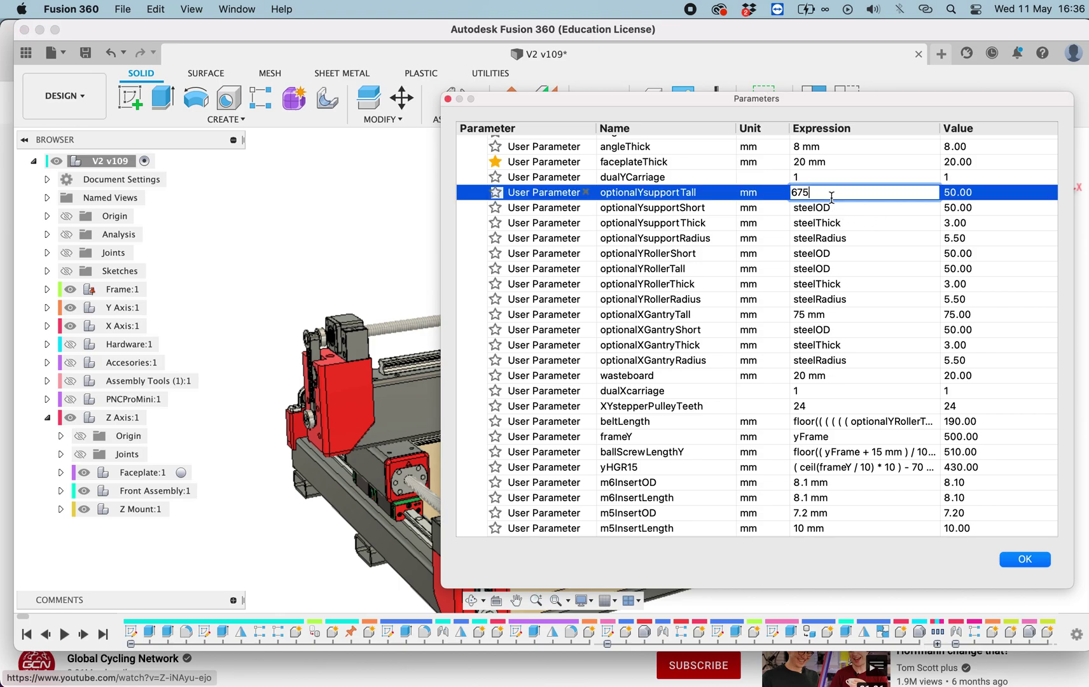
{"action": "key", "text": "BackSpace"}
{"action": "key", "text": "BackSpace"}
{"action": "type", "text": "75"}
{"action": "key", "text": "Return"}
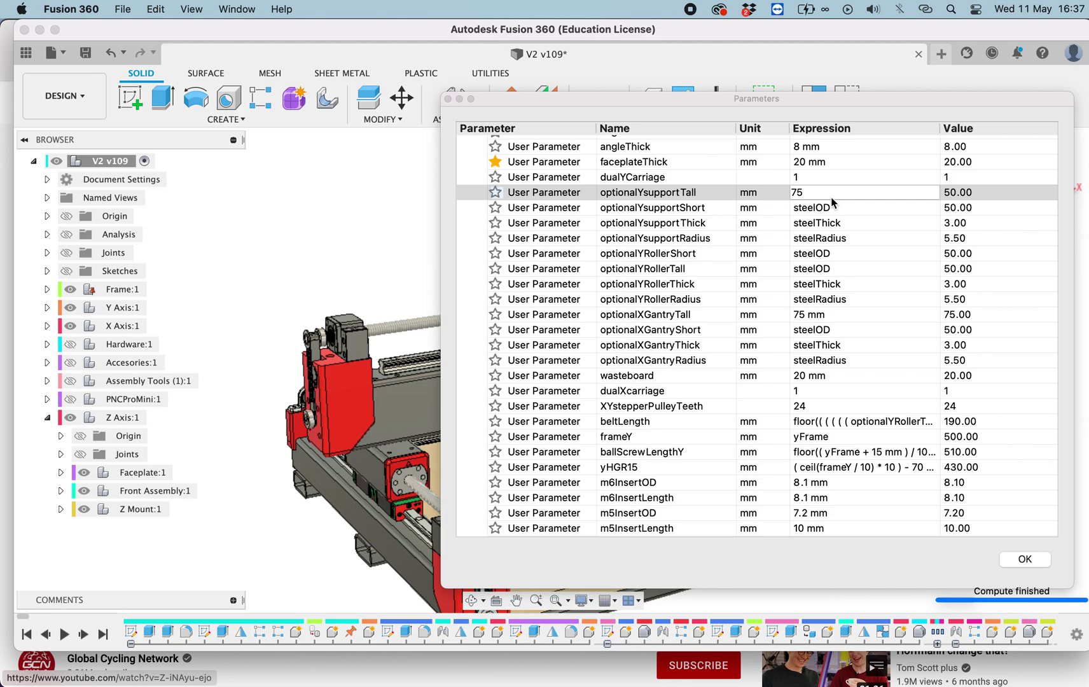
{"action": "key", "text": "Return"}
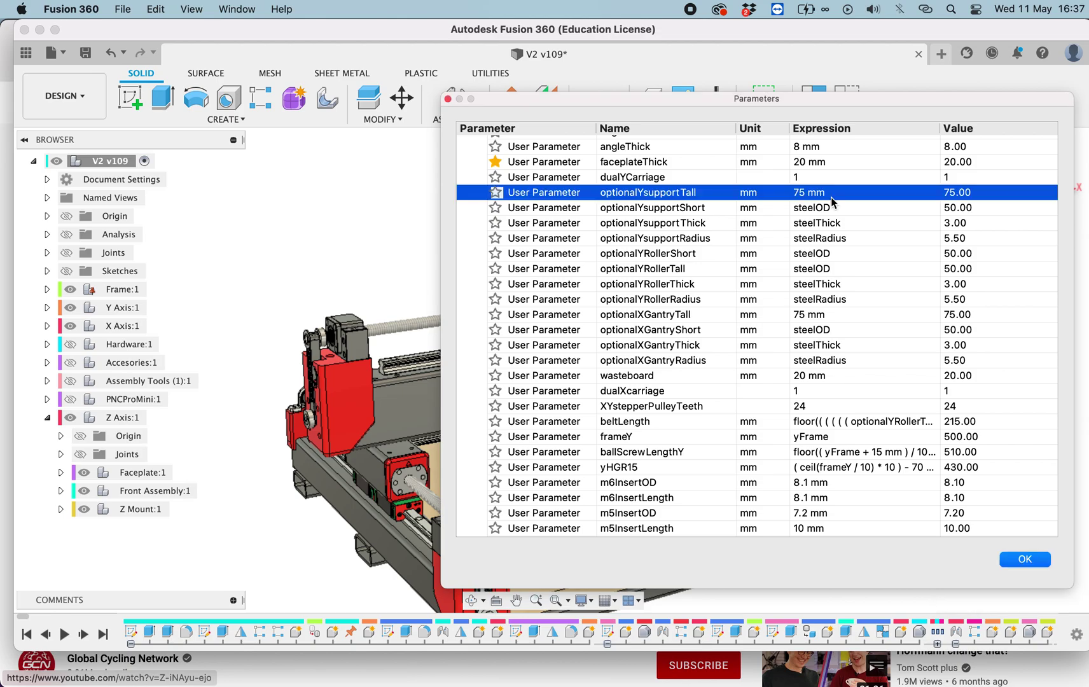
{"action": "left_click", "coordinate": [1031, 560]}
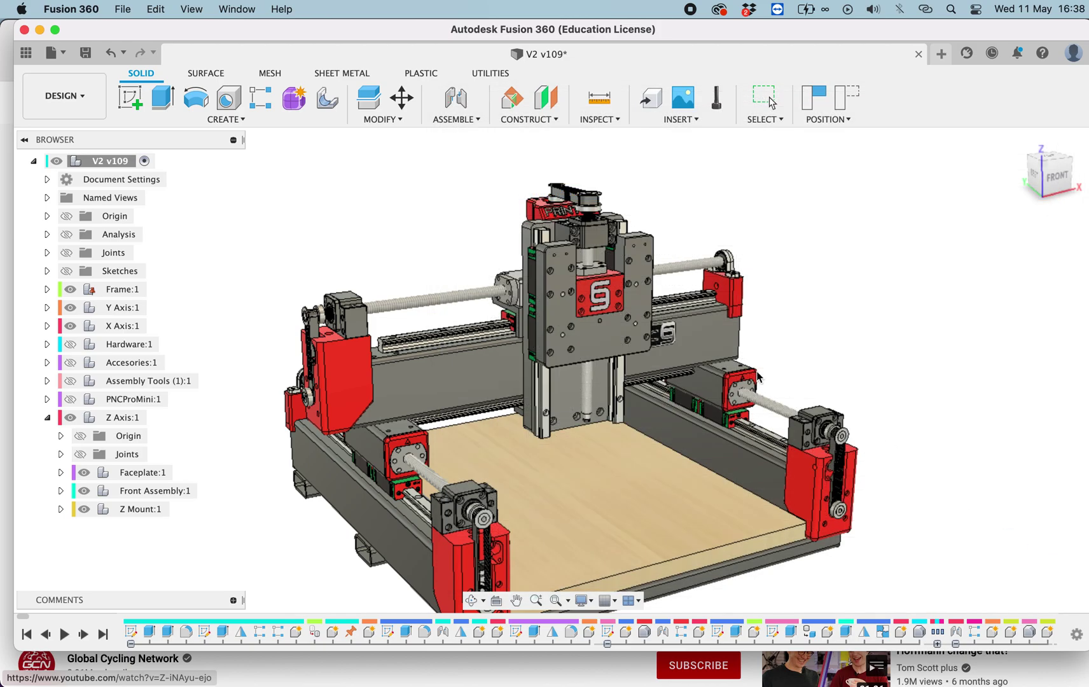
- Examine the machine with its taller Y supports squarely from the Front view and at an angle
{"action": "scroll", "coordinate": [732, 369], "scroll_direction": "down", "scroll_amount": 3}
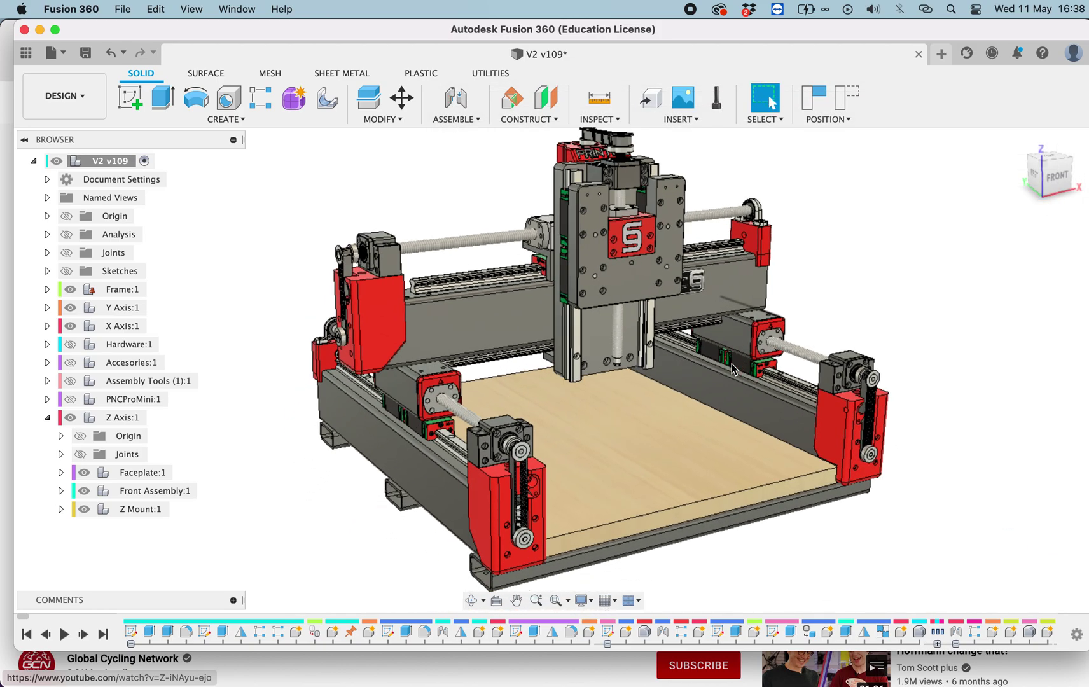
{"action": "left_click", "coordinate": [1056, 176]}
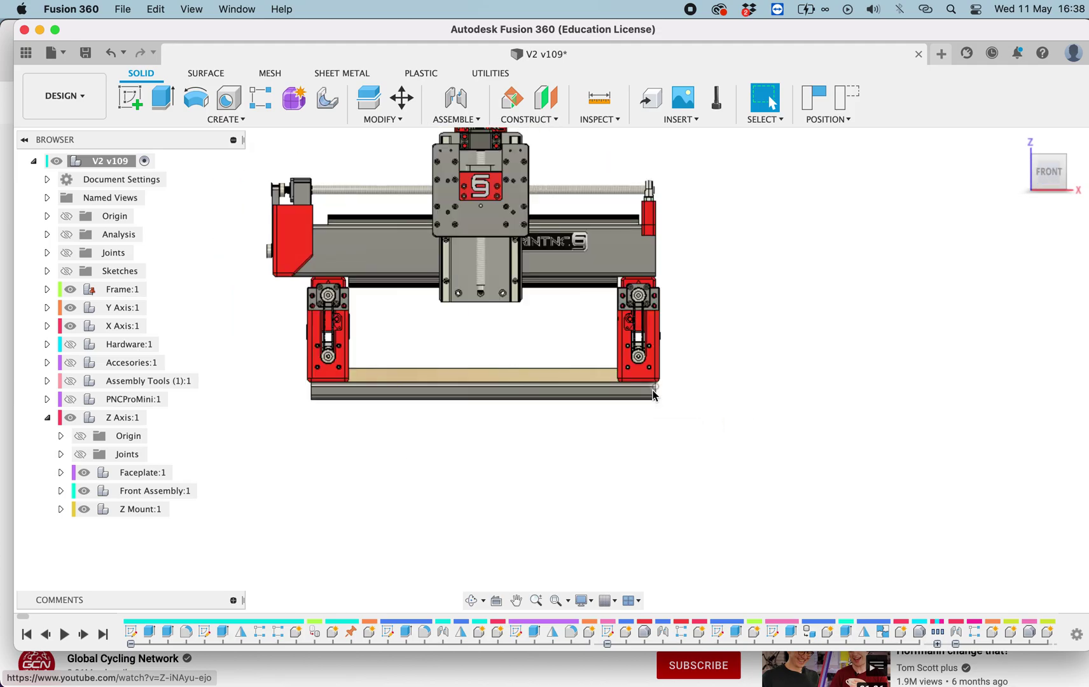
{"action": "scroll", "coordinate": [653, 391], "scroll_direction": "up", "scroll_amount": 3}
{"action": "scroll", "coordinate": [652, 391], "scroll_direction": "up", "scroll_amount": 3}
{"action": "scroll", "coordinate": [653, 391], "scroll_direction": "down", "scroll_amount": 3}
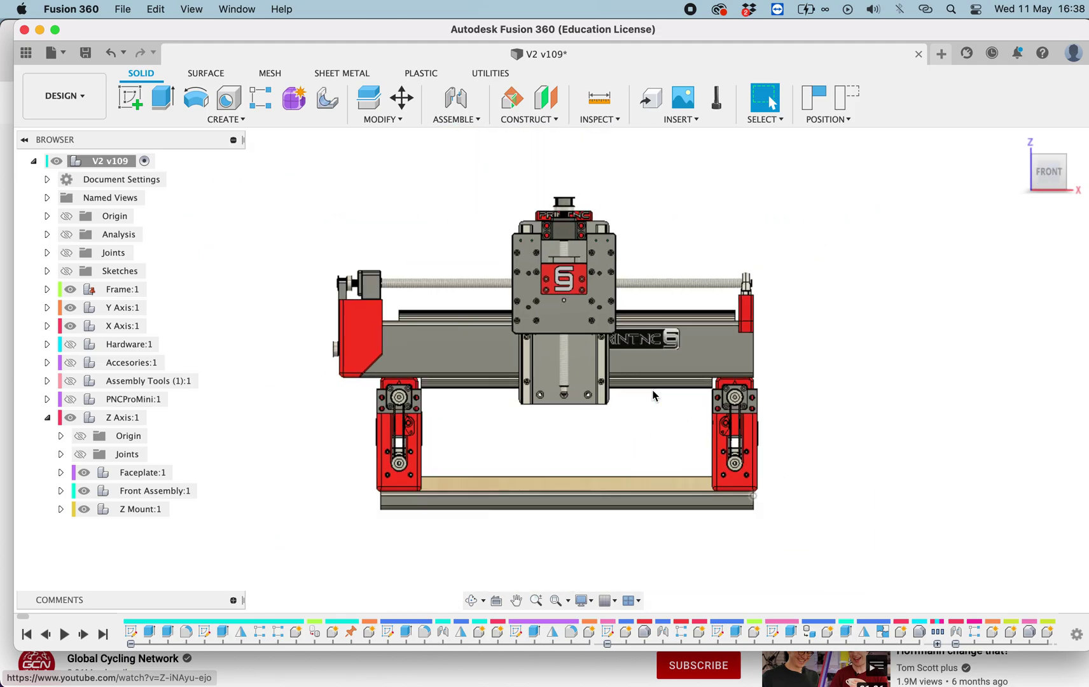
{"action": "scroll", "coordinate": [653, 396], "scroll_direction": "left", "scroll_amount": 5, "text": "shift"}
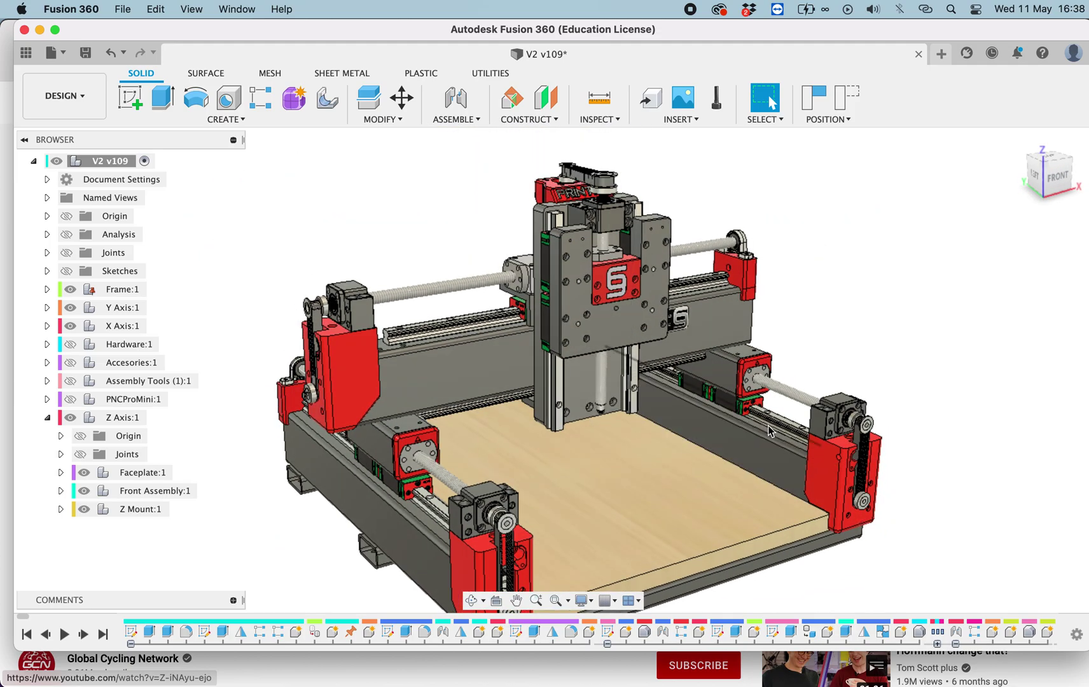
- Measure the distance from the bottom edge of the Z axis plate to the top face of the wasteboard
{"action": "left_click", "coordinate": [1061, 181]}
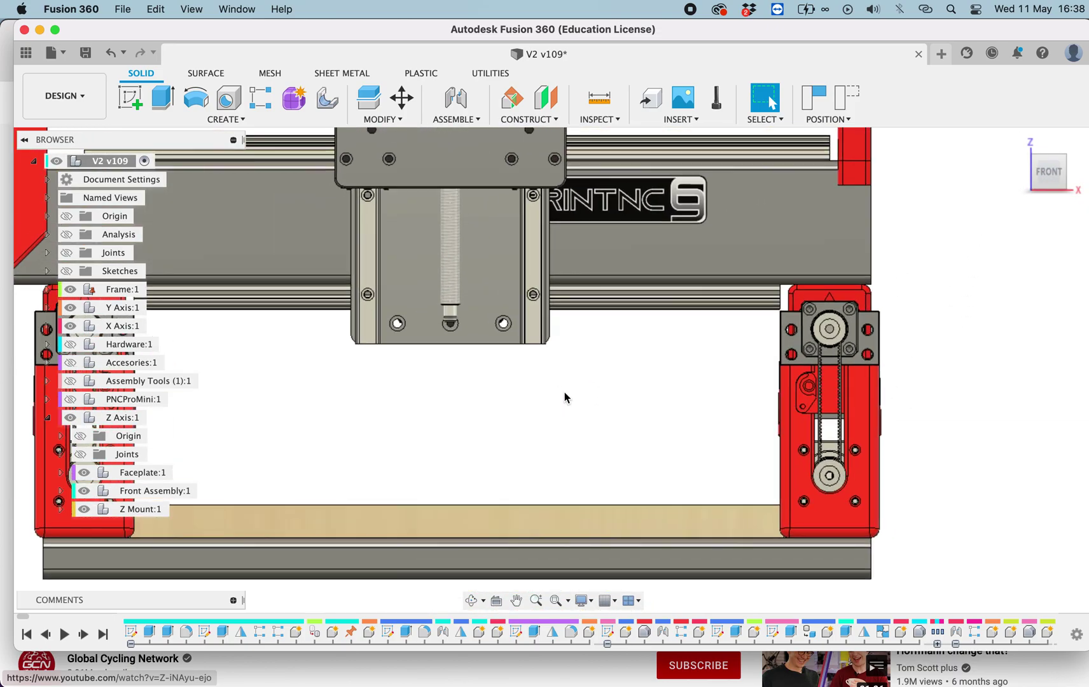
{"action": "key", "text": "i"}
{"action": "left_click", "coordinate": [547, 412]}
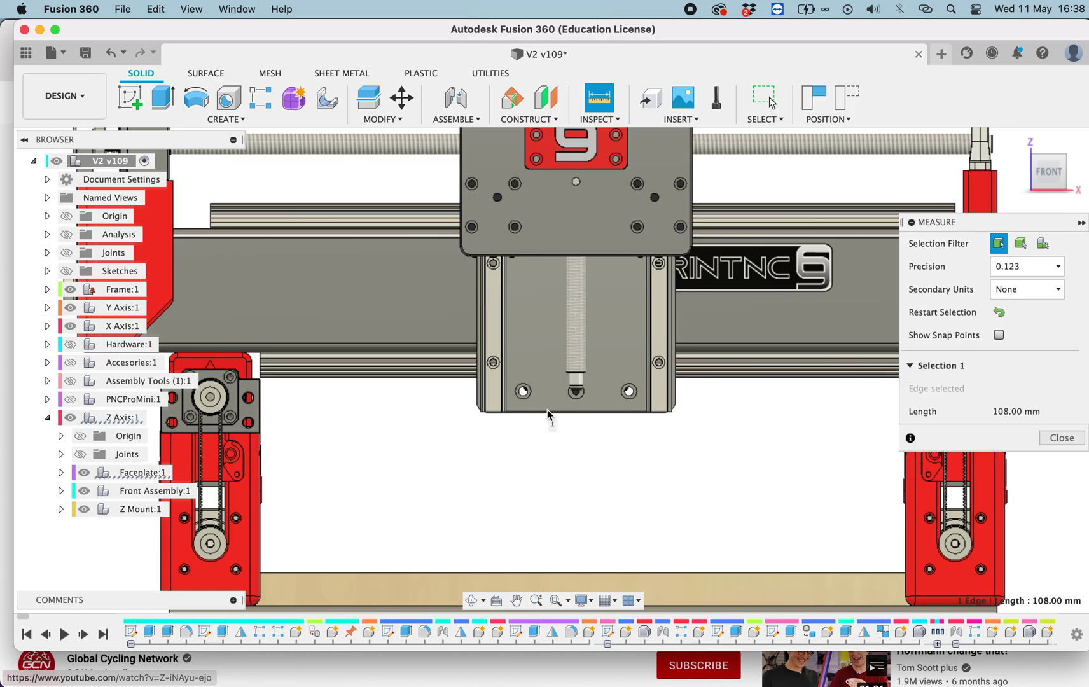
{"action": "middle_click_drag", "start_coordinate": [548, 409], "coordinate": [628, 513], "text": "shift"}
{"action": "scroll", "coordinate": [629, 515], "scroll_direction": "down", "scroll_amount": 5}
{"action": "left_click", "coordinate": [586, 412]}
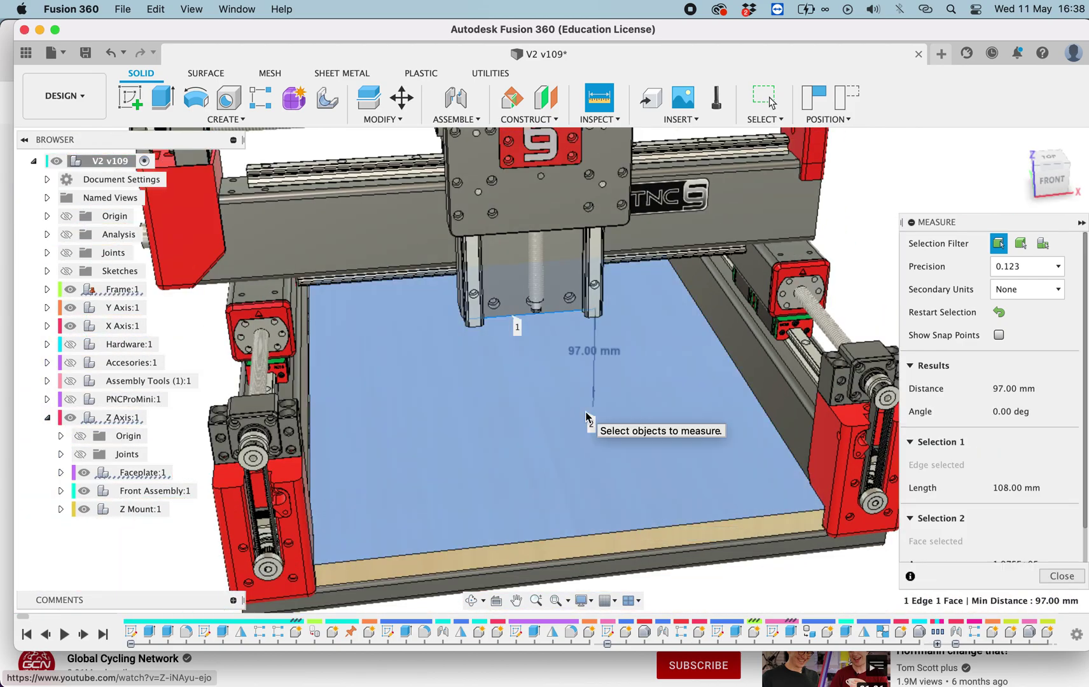
{"action": "key", "text": "Escape"}
{"action": "scroll", "coordinate": [585, 411], "scroll_direction": "down", "scroll_amount": 5}
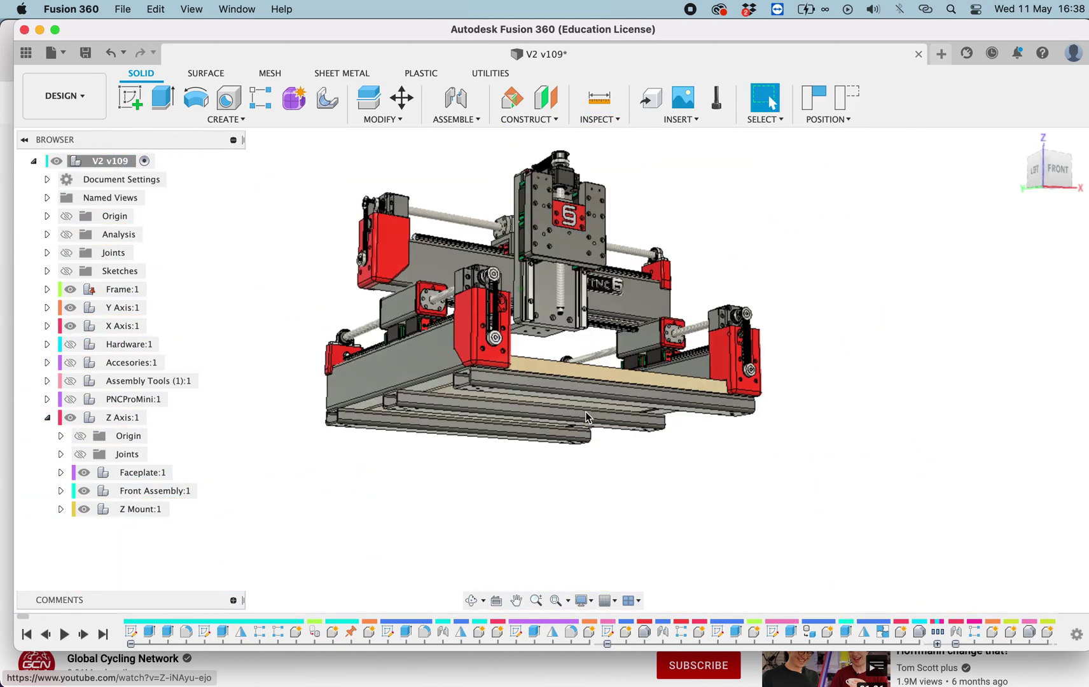
{"action": "scroll", "coordinate": [586, 412], "scroll_direction": "right", "scroll_amount": 5, "text": "shift"}
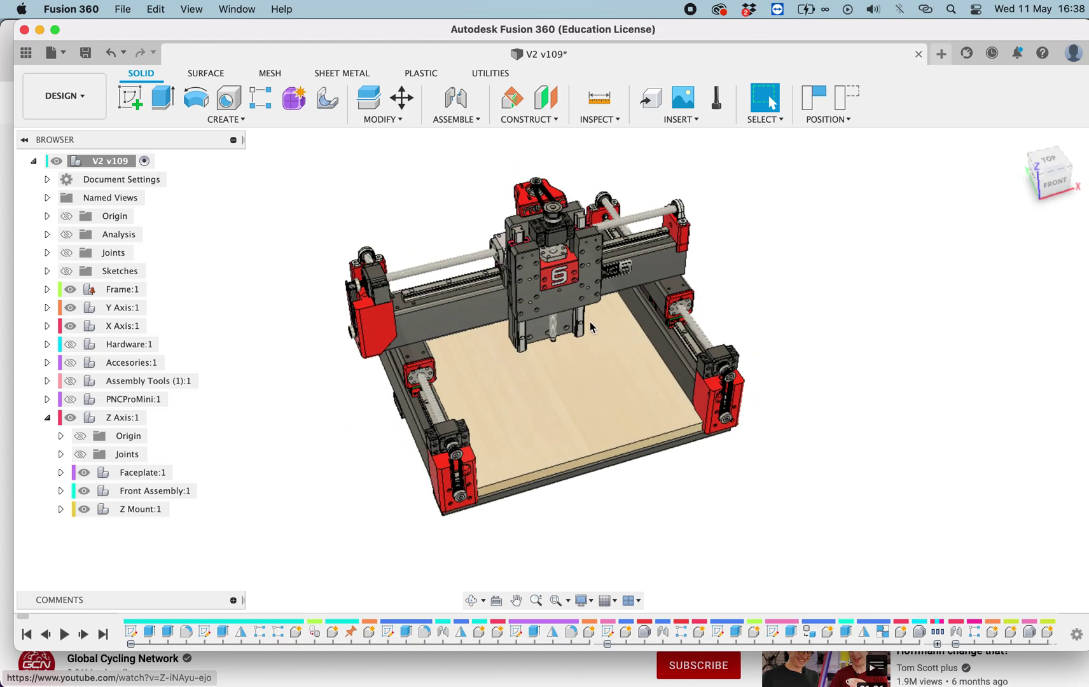
{"action": "left_click_drag", "start_coordinate": [590, 322], "coordinate": [572, 301]}
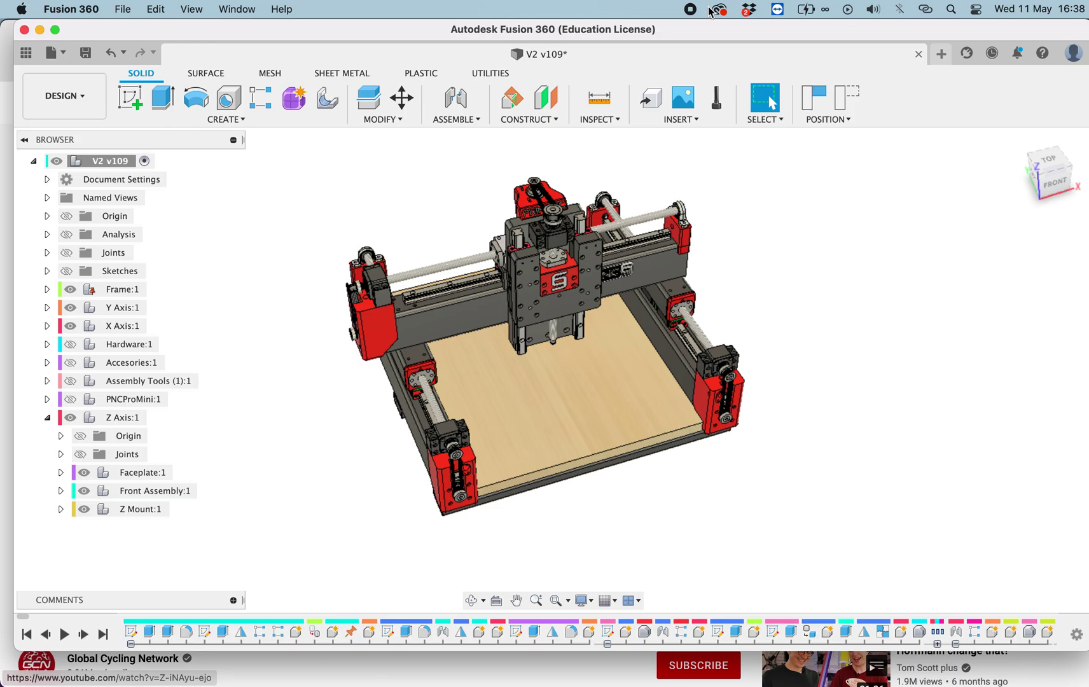